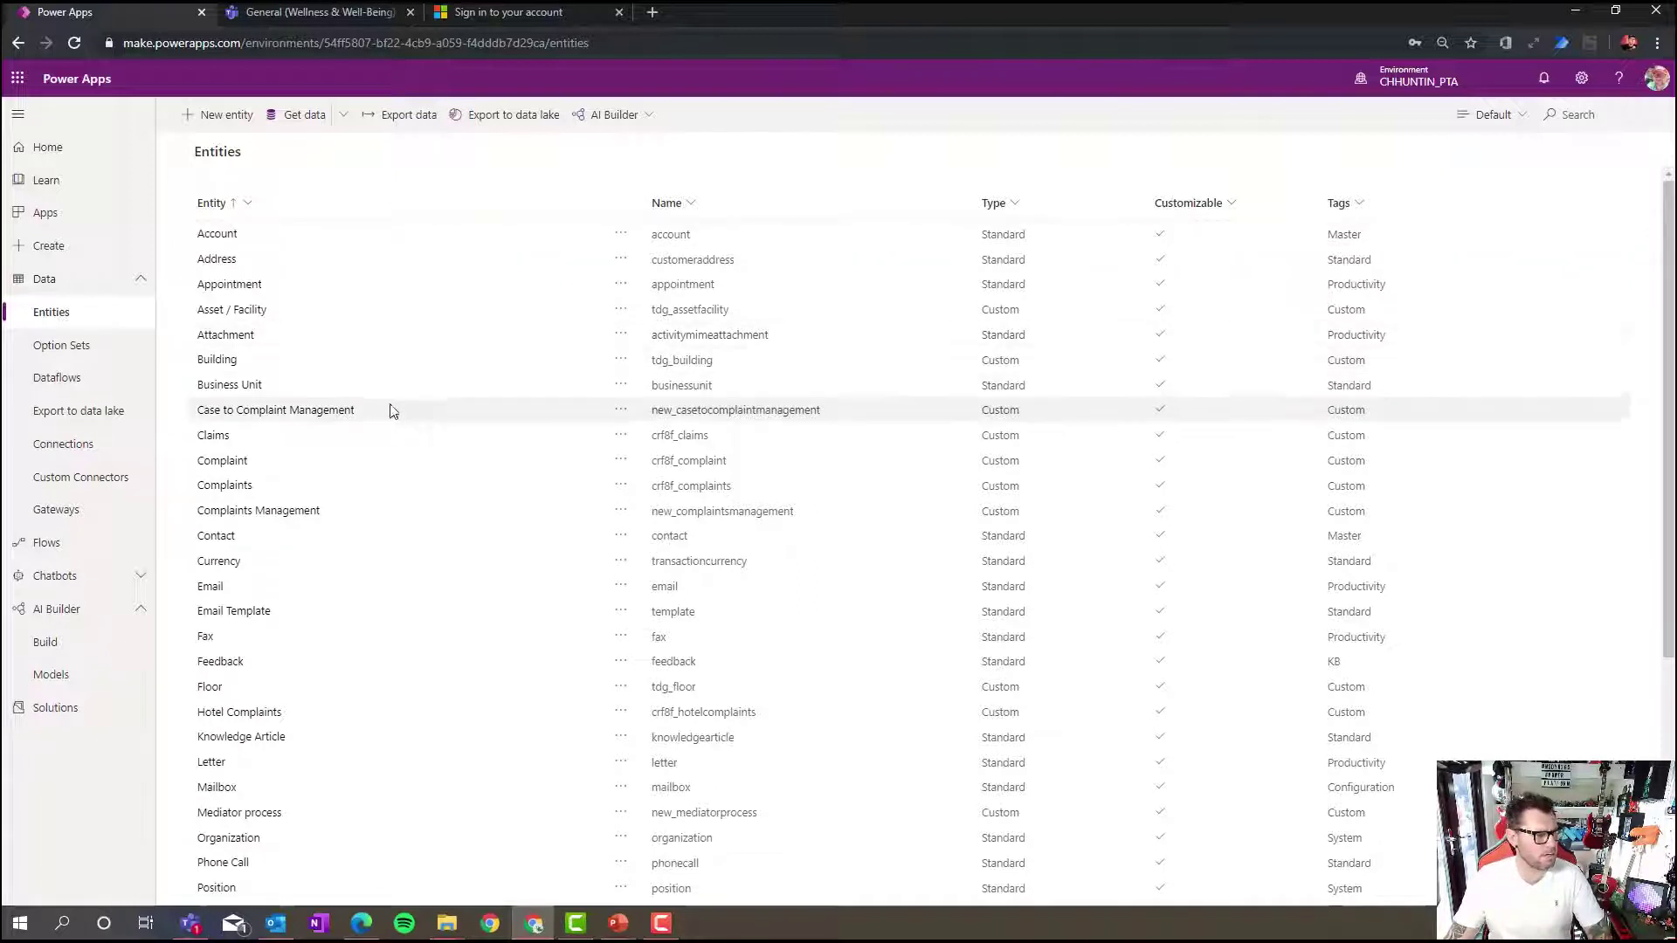
Open the WFH Well-being entity from the entity list and look through its fields
scroll(393, 412, "down", 2)
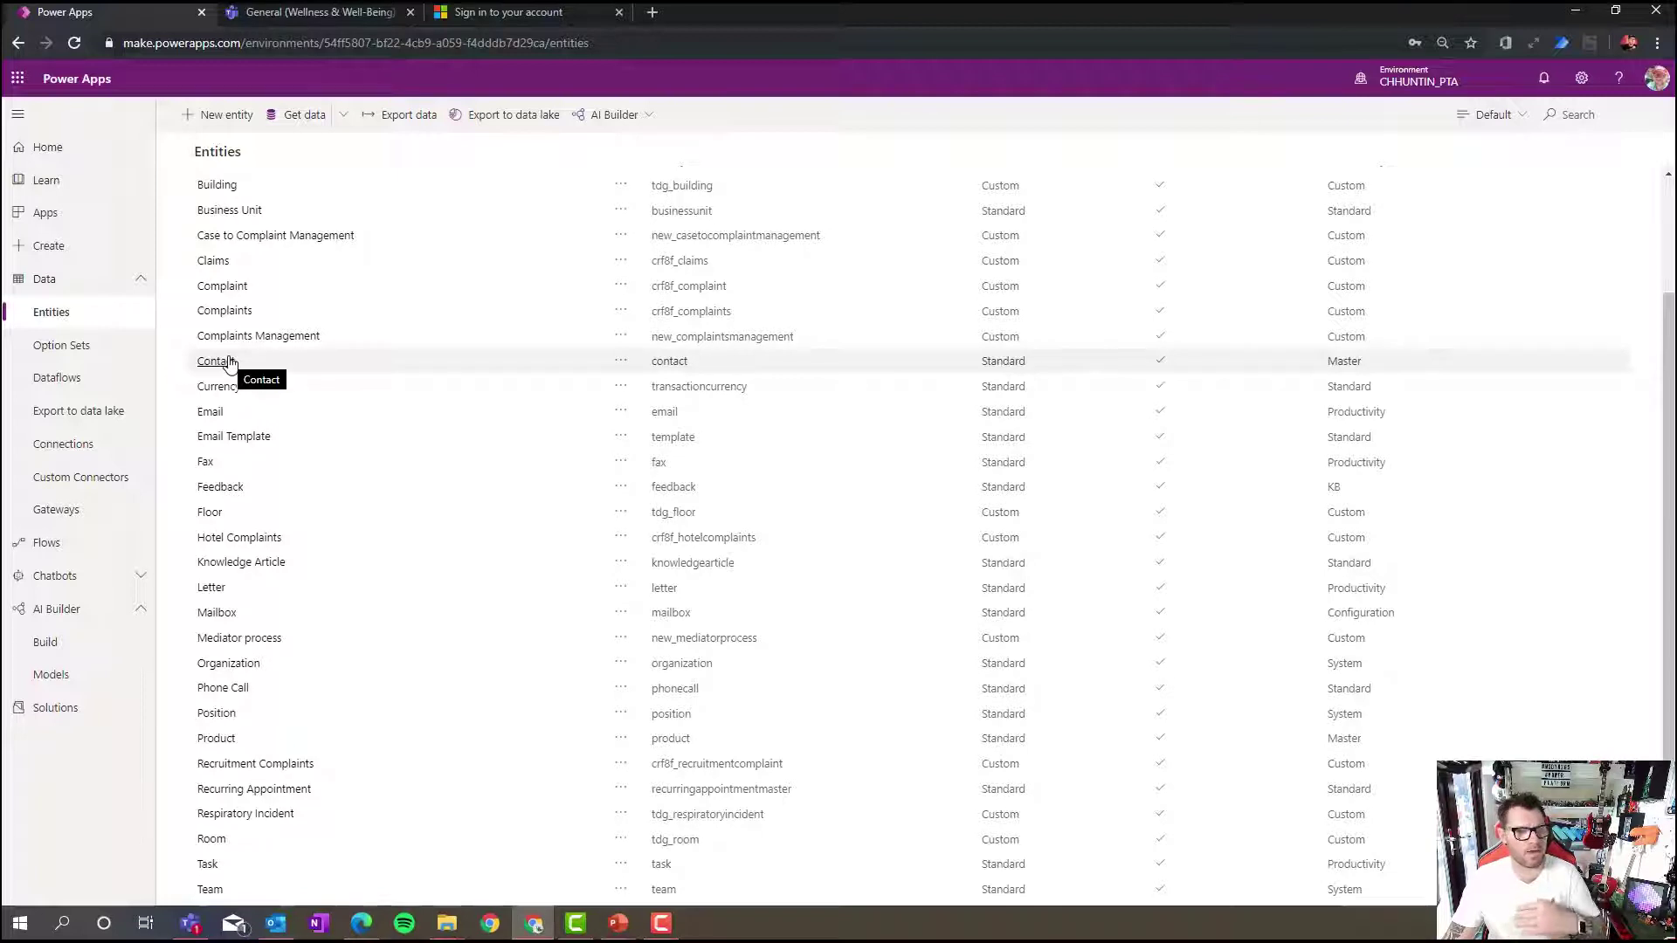
scroll(306, 476, "down", 2)
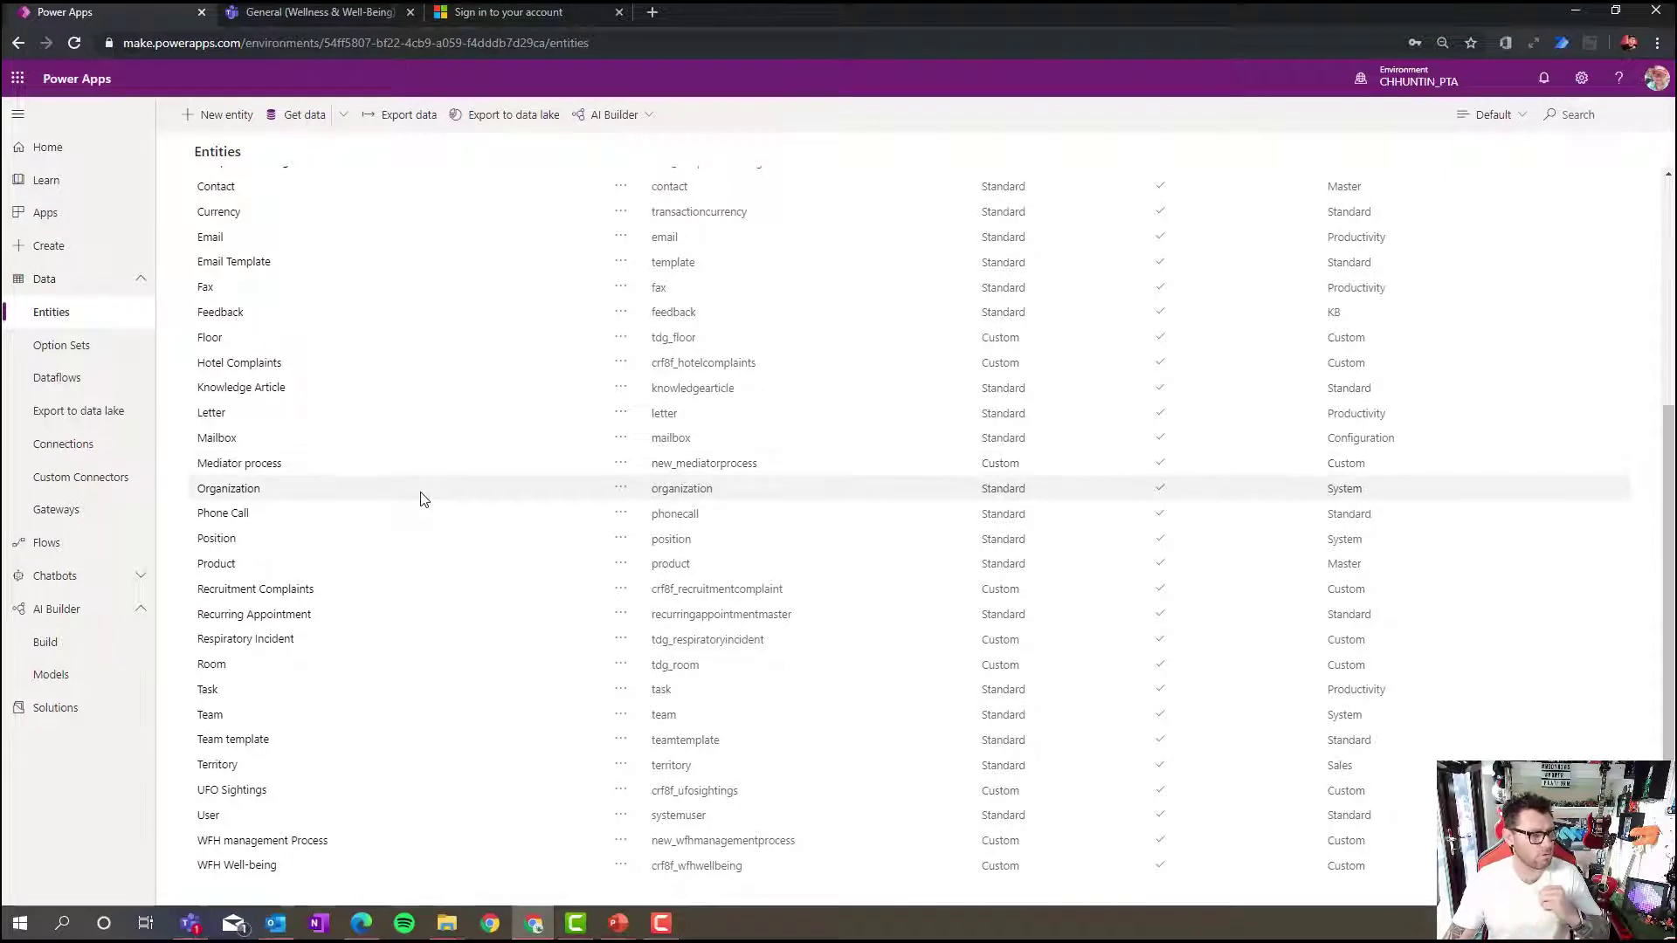
left_click(257, 874)
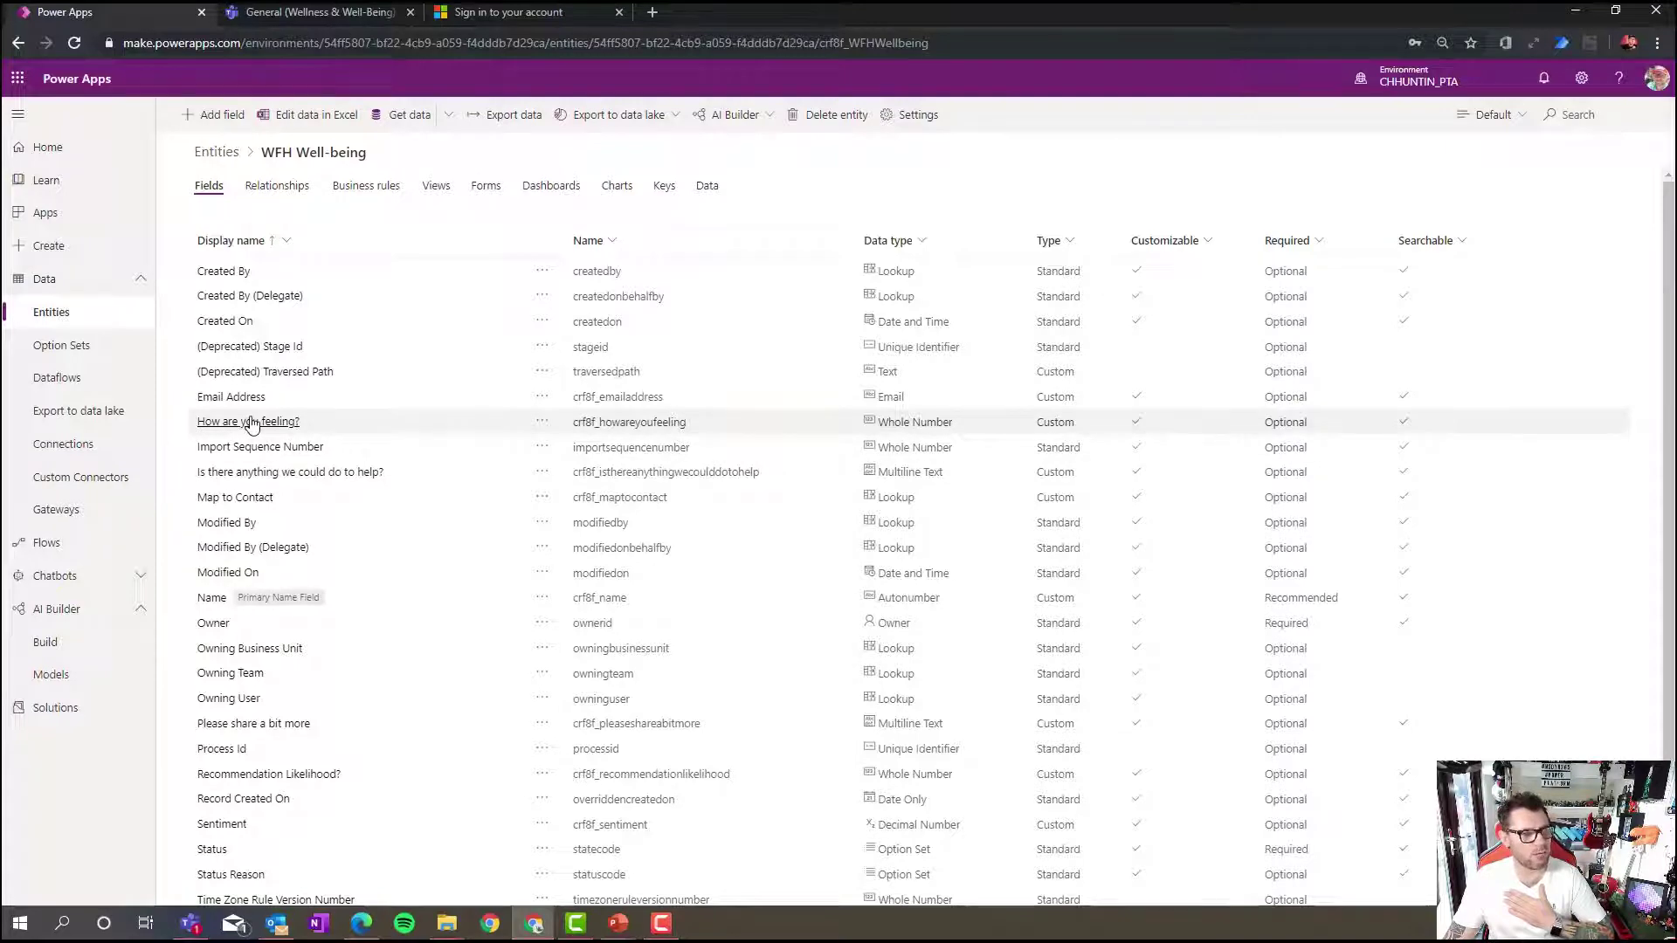
scroll(316, 581, "down", 2)
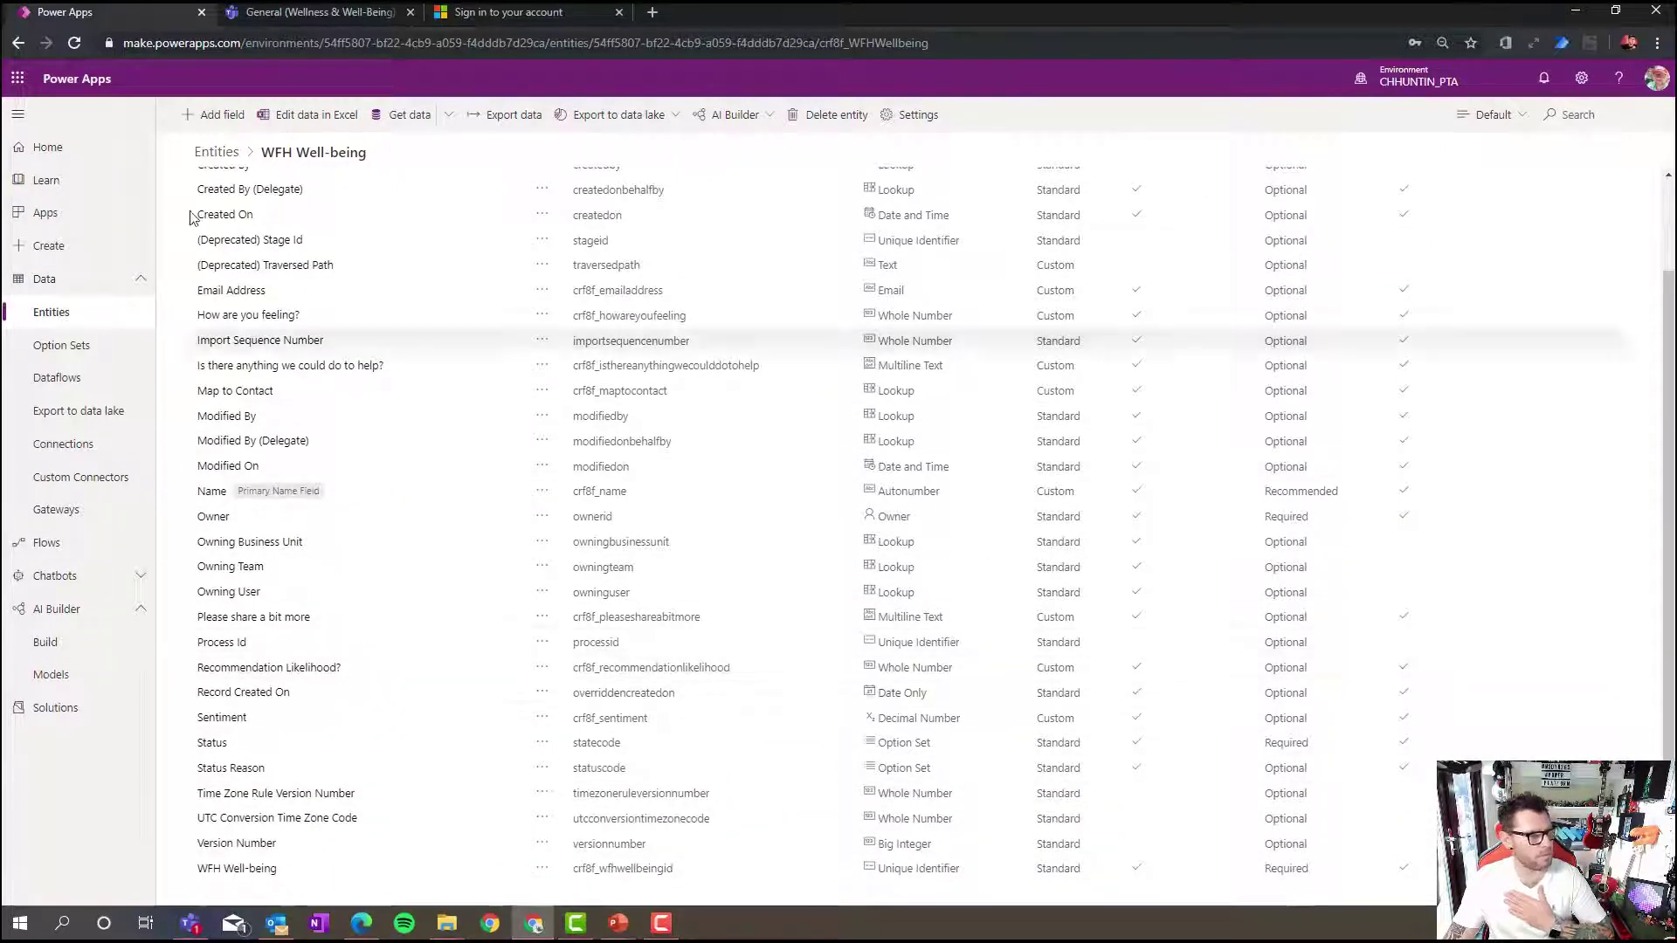
Start a new field in the WFH Well-being entity with the display name "Wellness Score"
left_click(218, 118)
left_click(1463, 130)
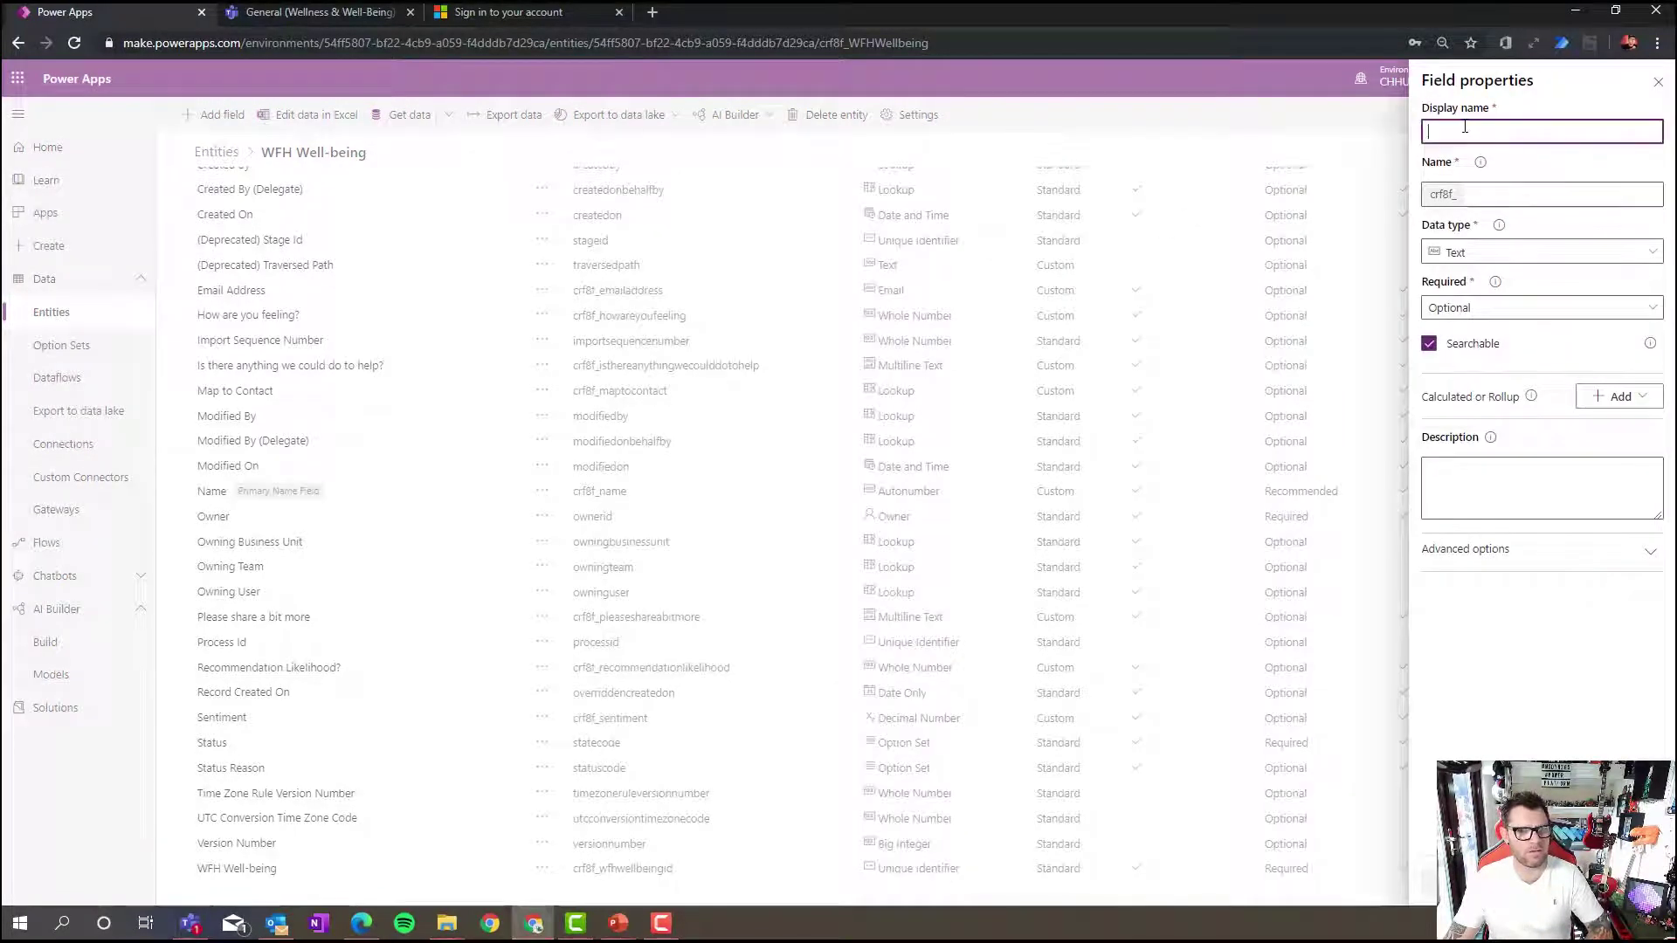
type("Weln")
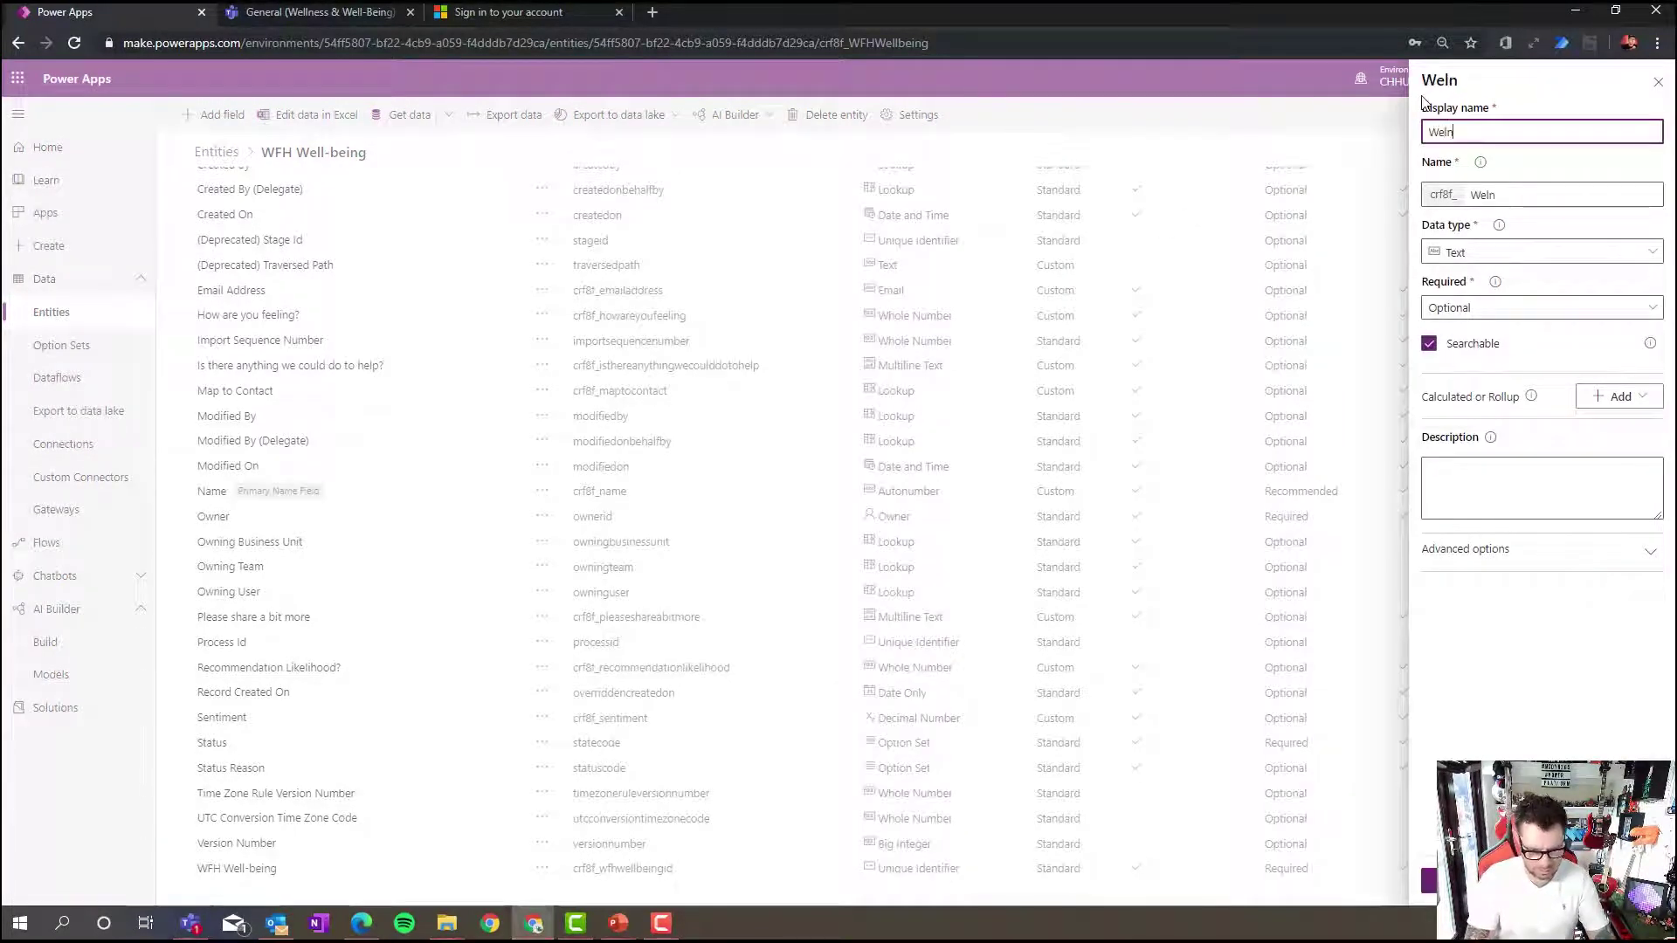
type("ess Score")
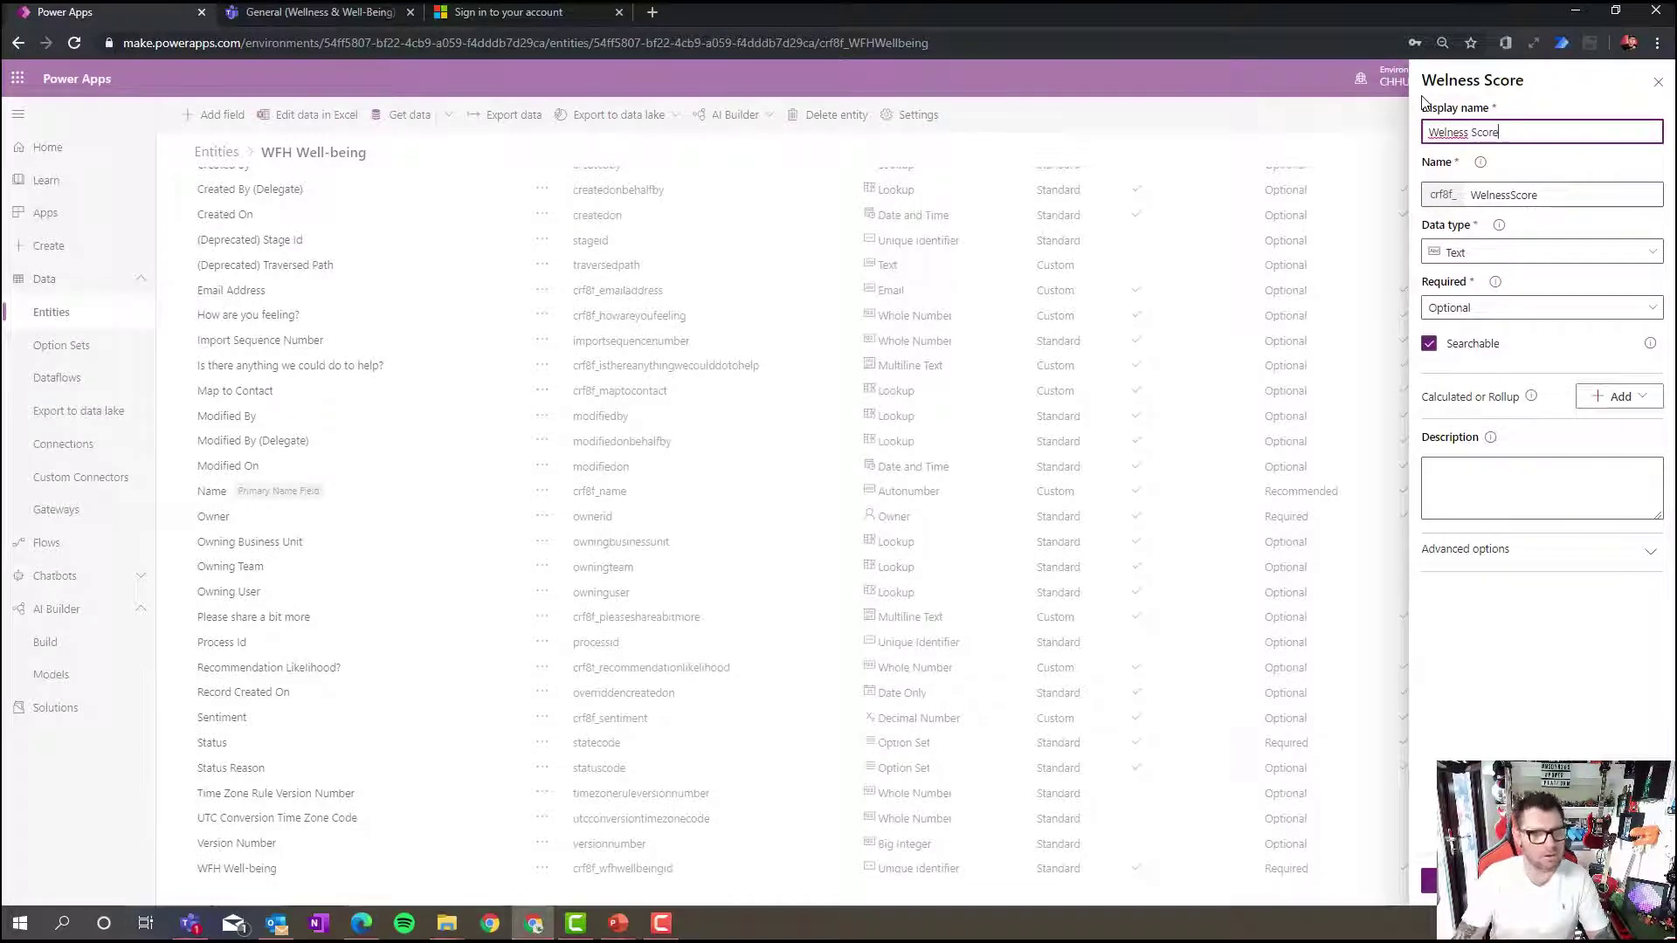
left_click(1449, 132)
type("l")
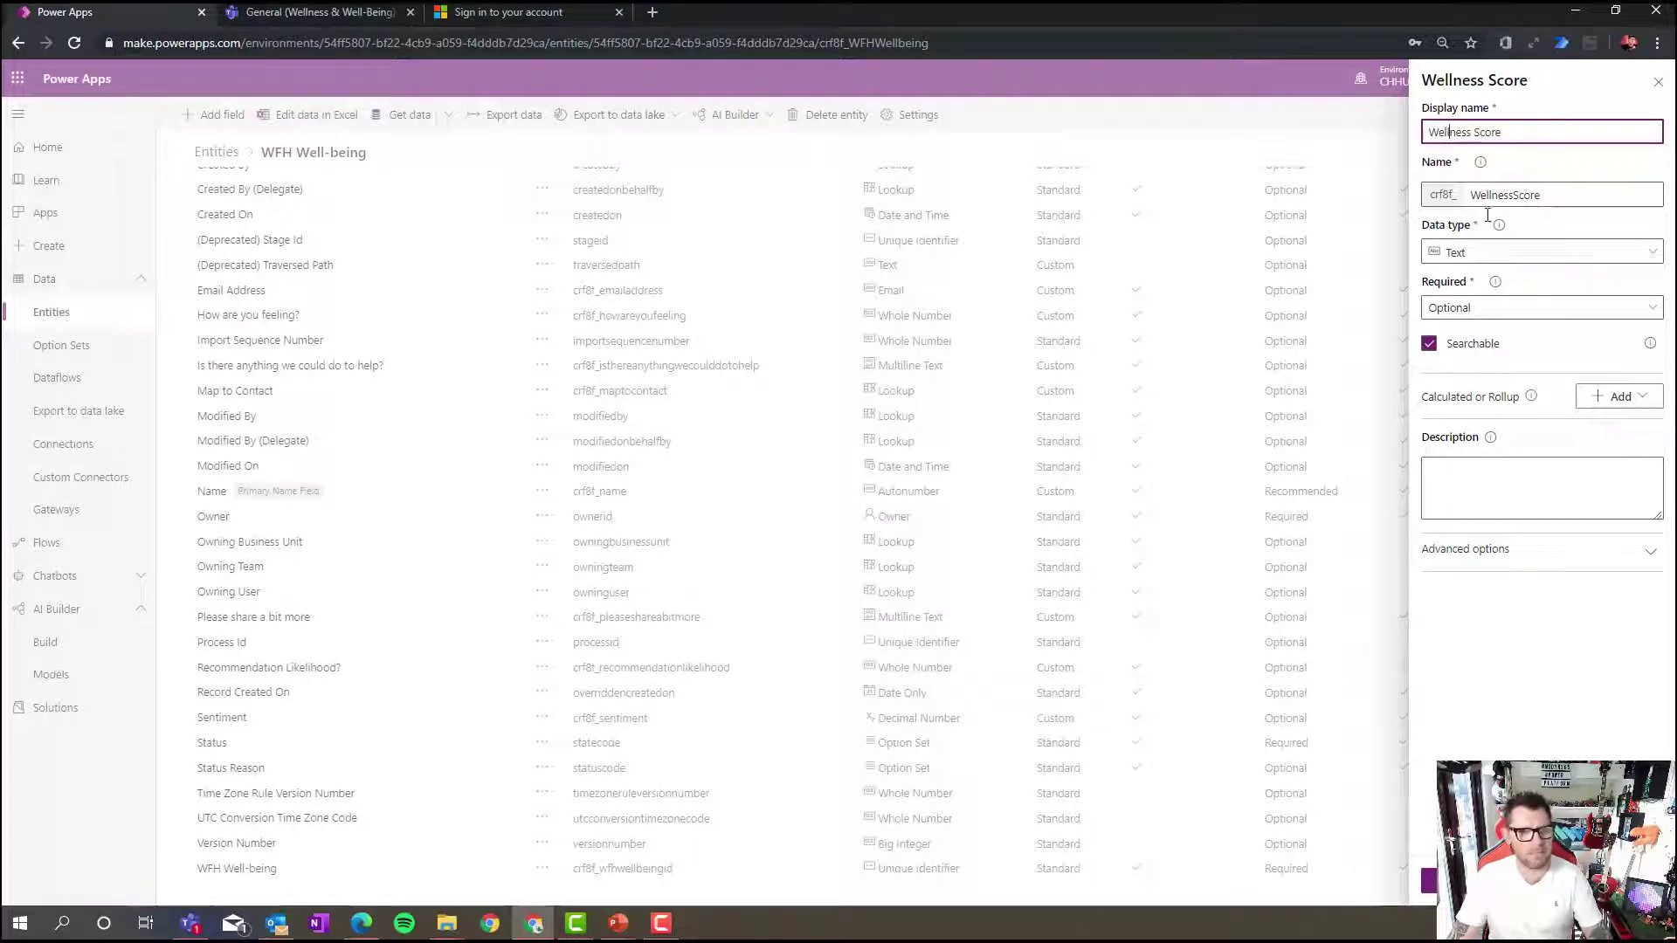
Set the new field's data type to Whole Number, keep the default advanced options, and save it to the entity
left_click(1519, 254)
left_click(1520, 255)
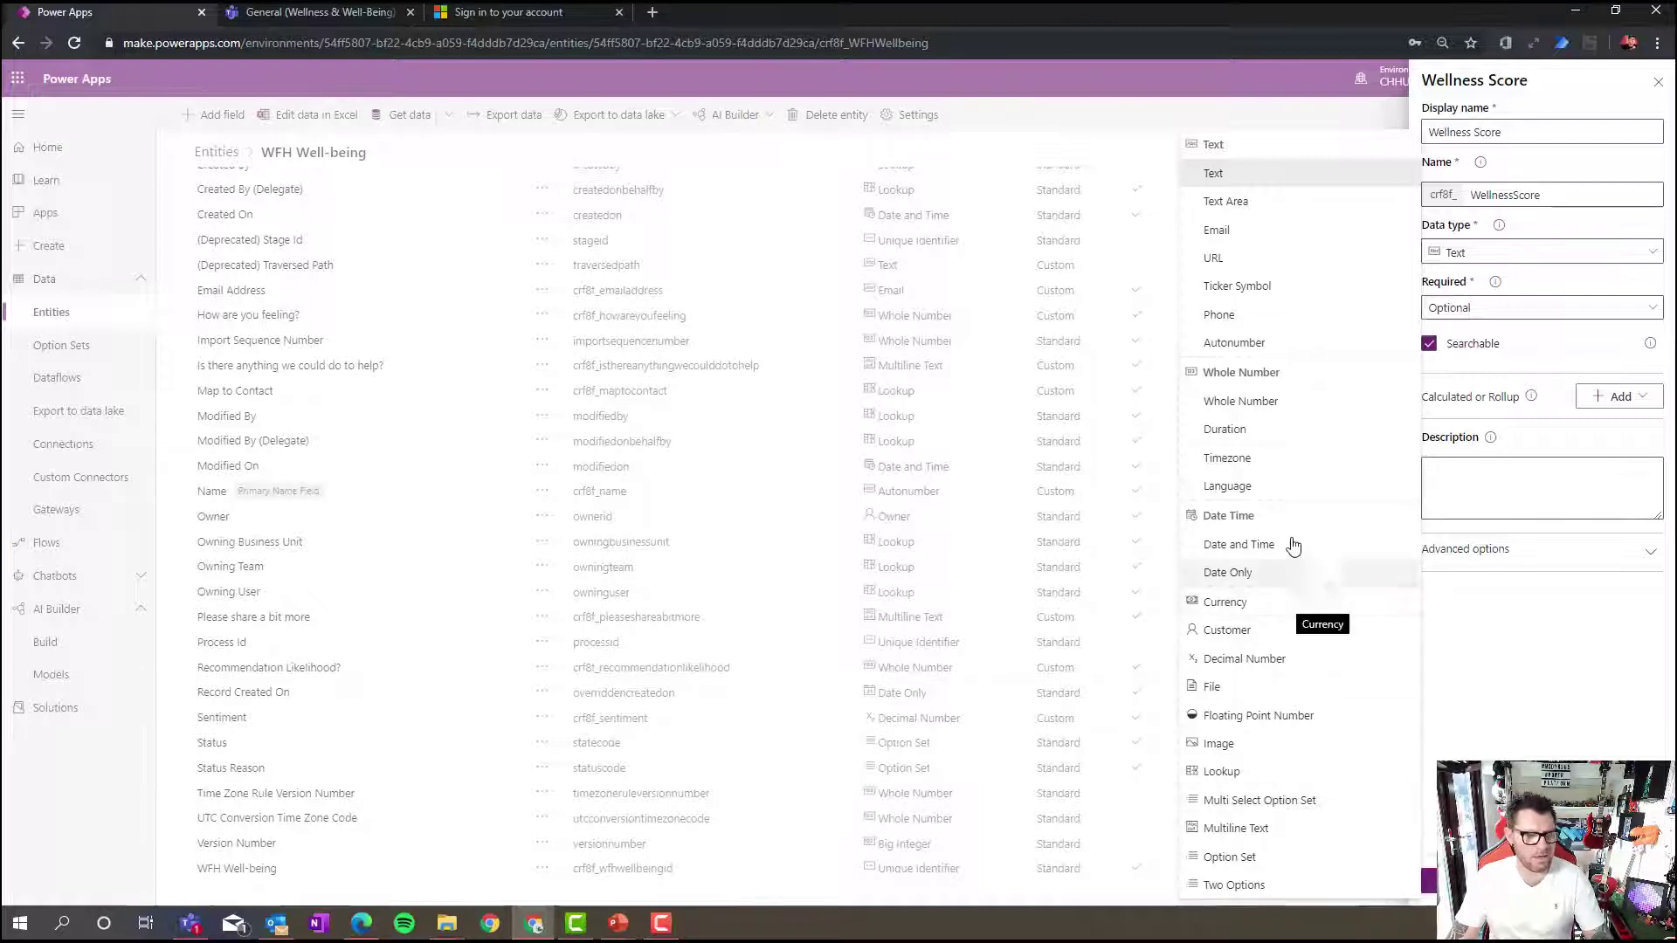
left_click(1302, 419)
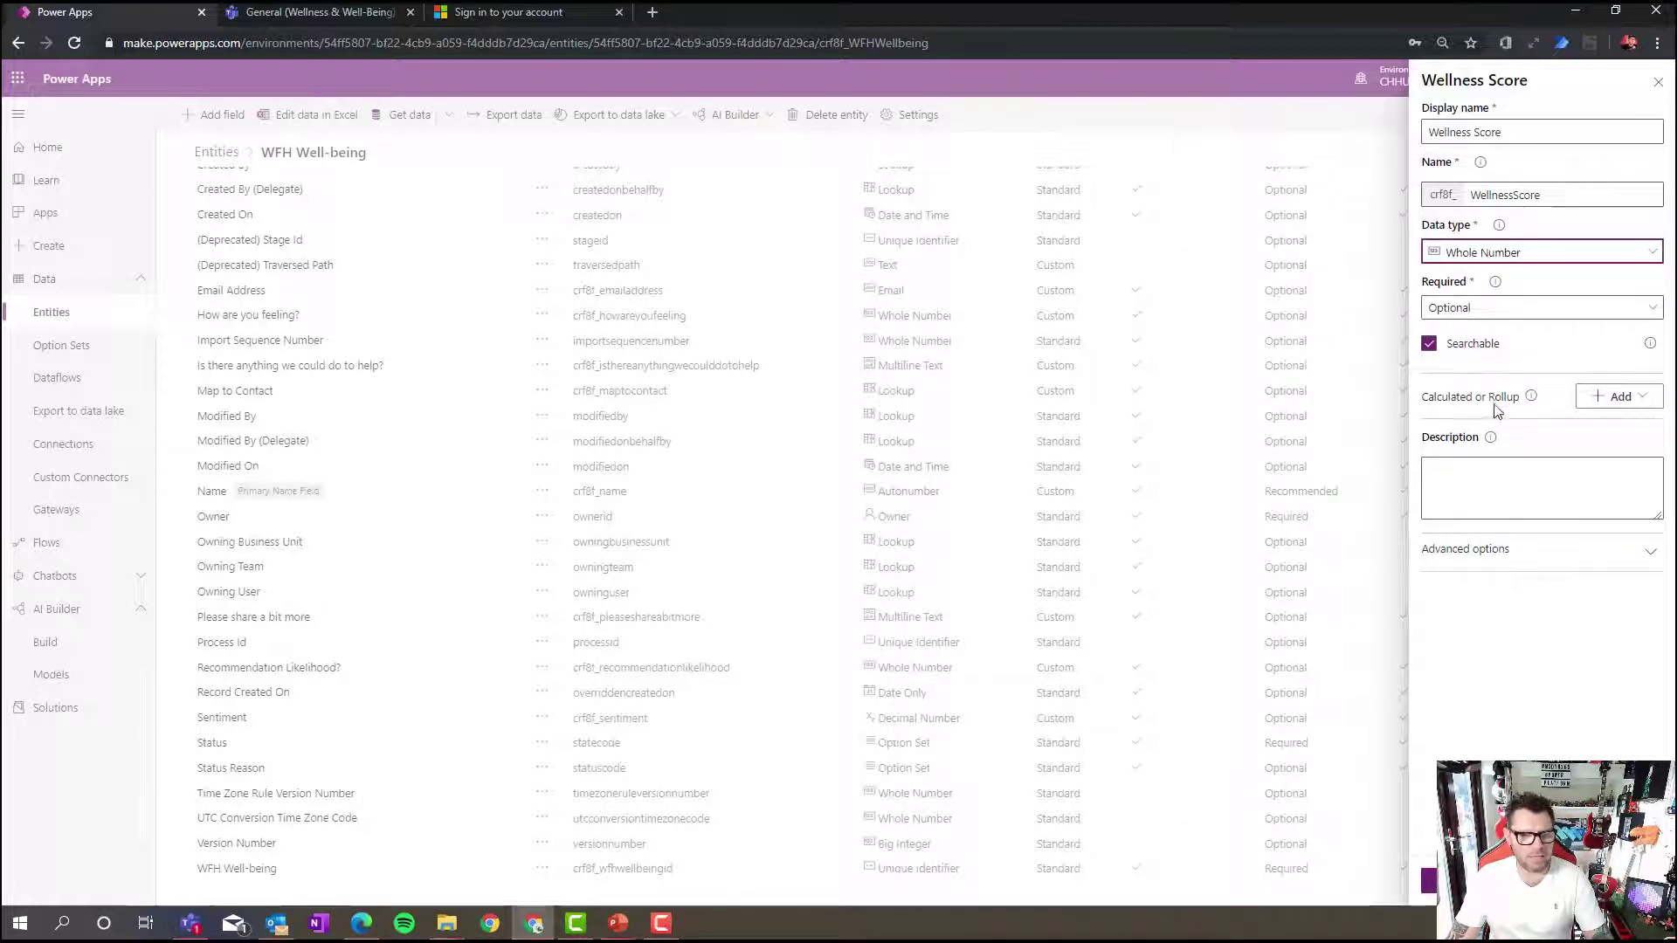
left_click(1474, 550)
scroll(1463, 599, "down", 1)
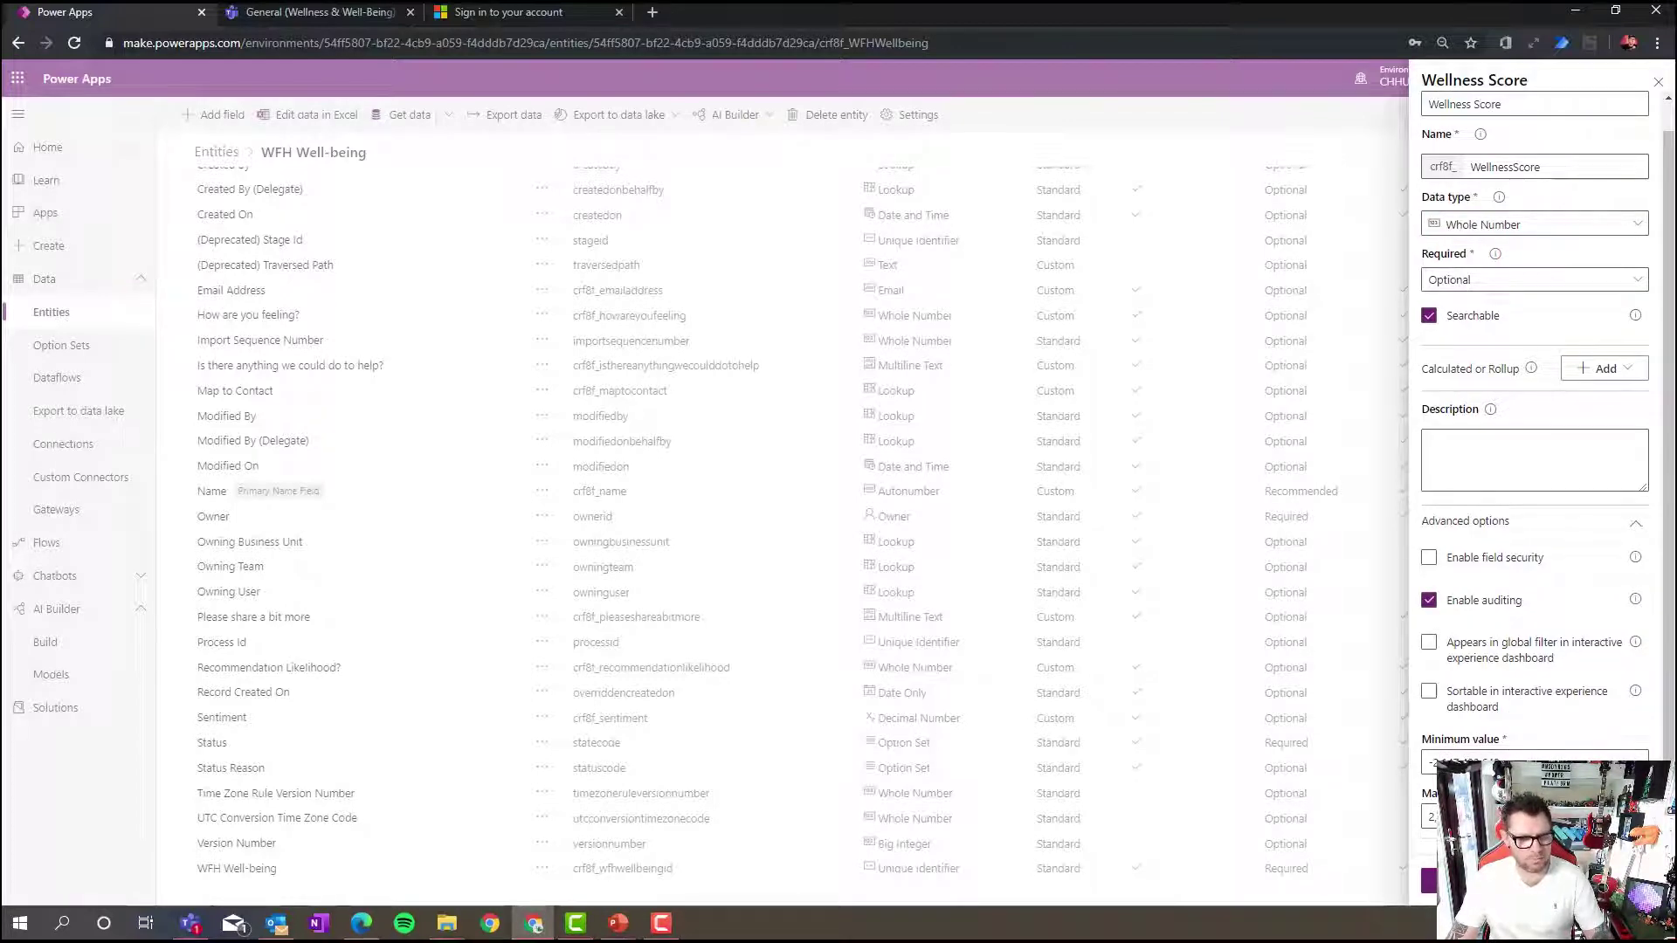
left_click(1452, 880)
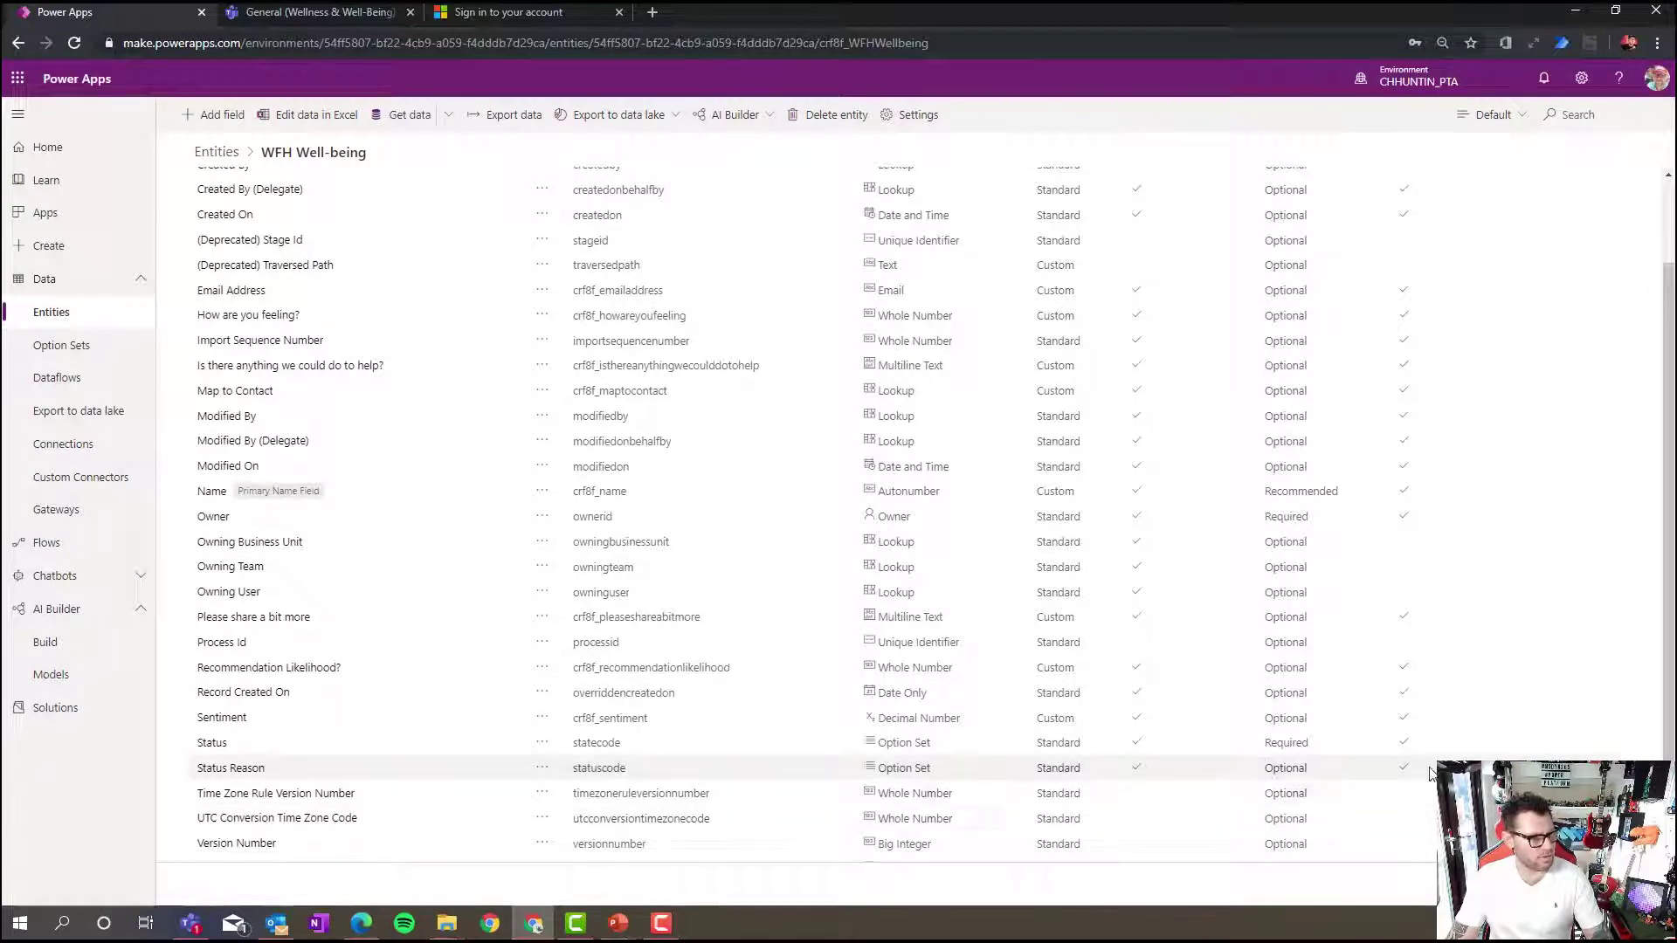
scroll(533, 664, "down", 2)
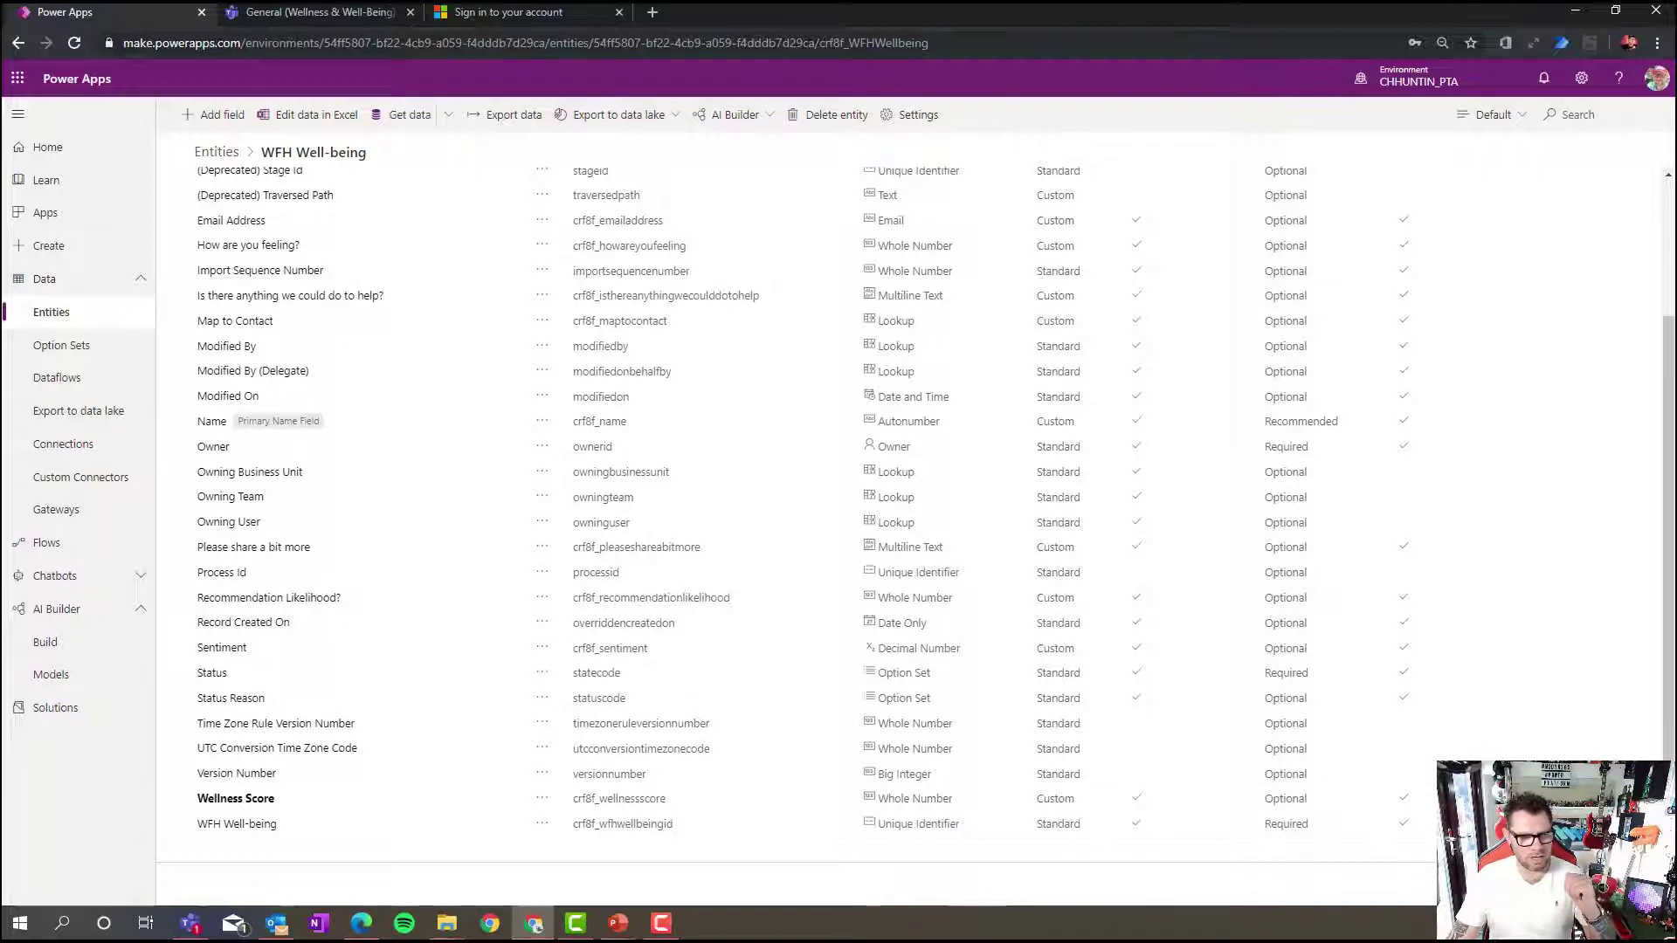
left_click(1605, 884)
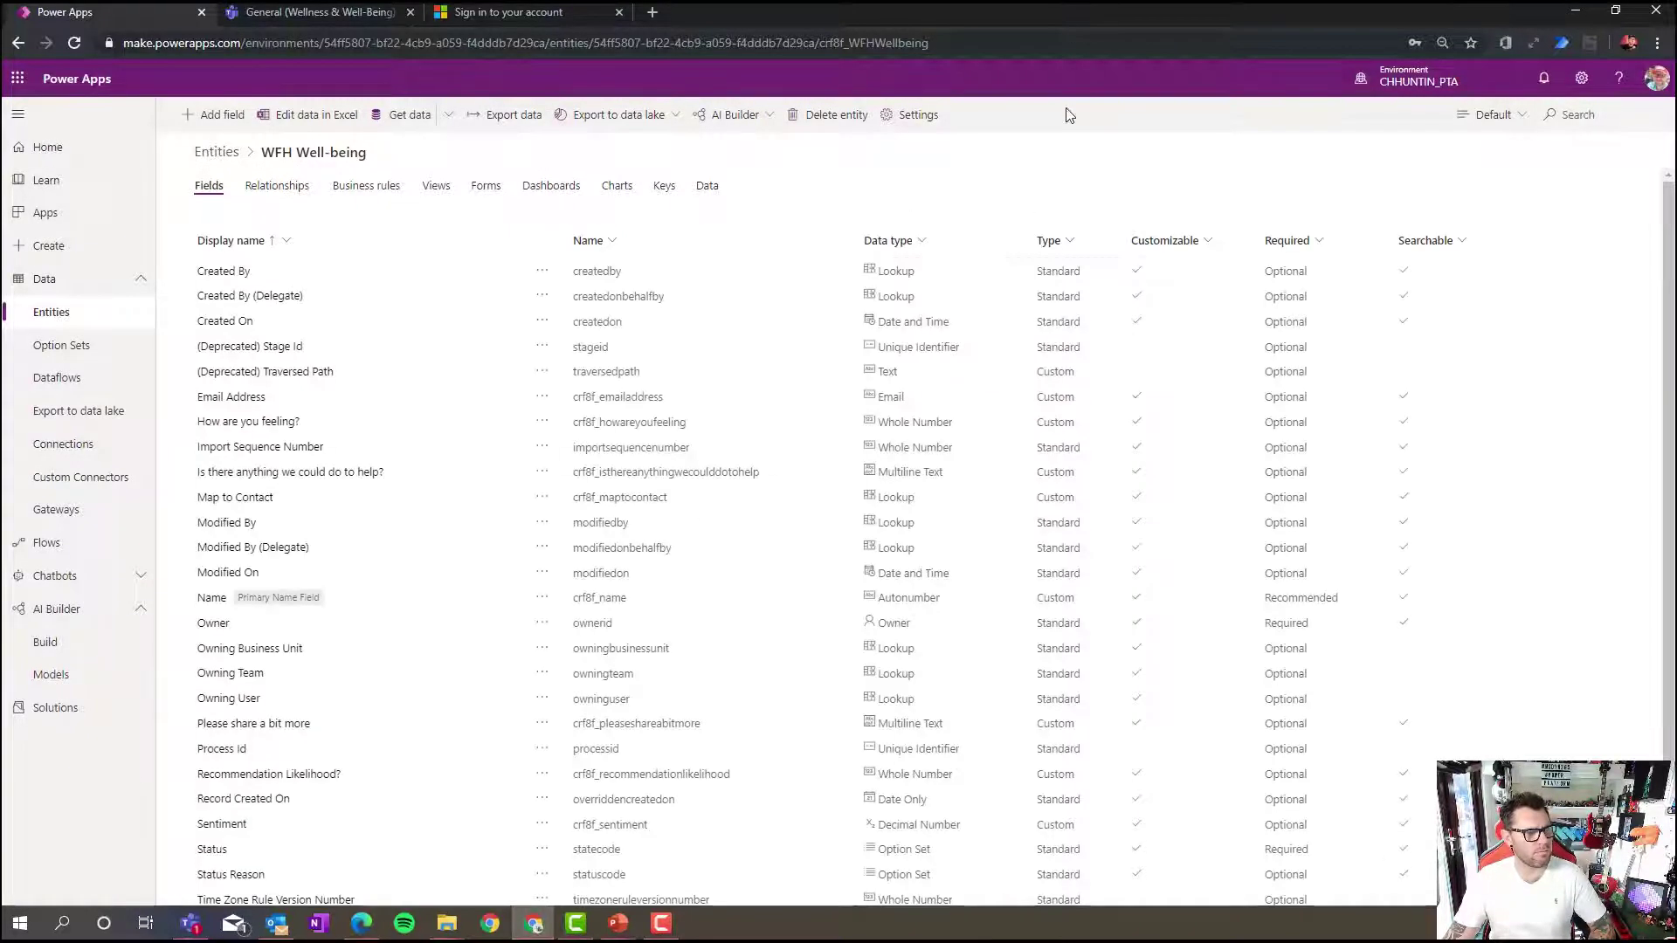
Review the WFH Well-being entity's data records and relationships, and return to the list of entities
left_click(707, 188)
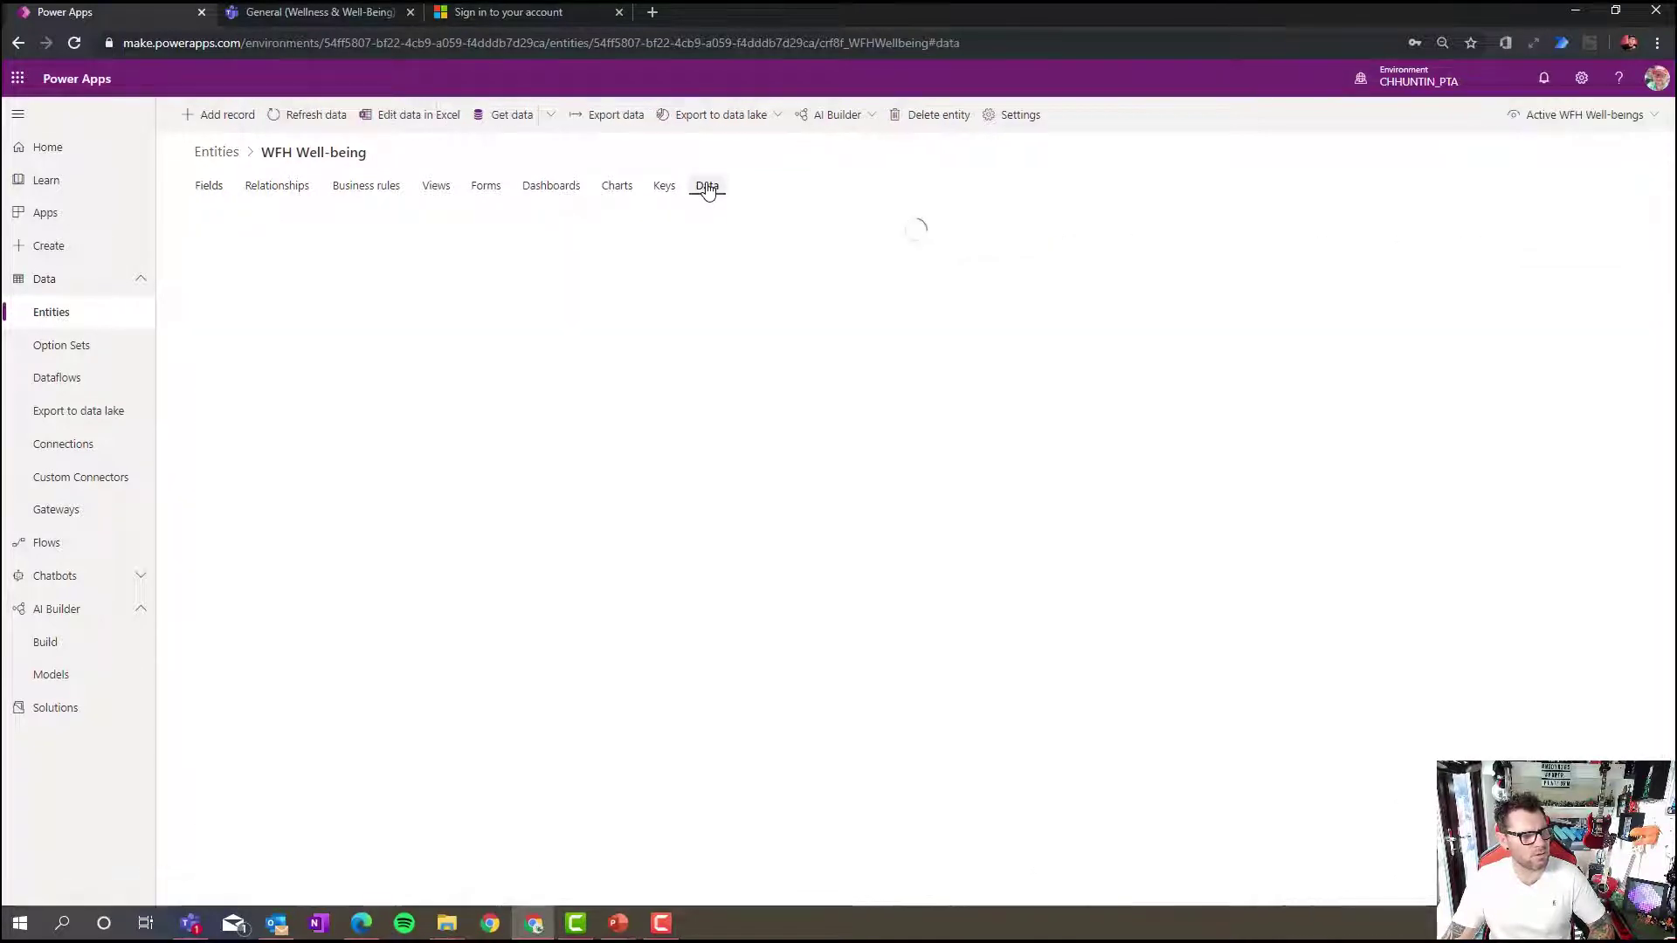
scroll(879, 483, "down", 6)
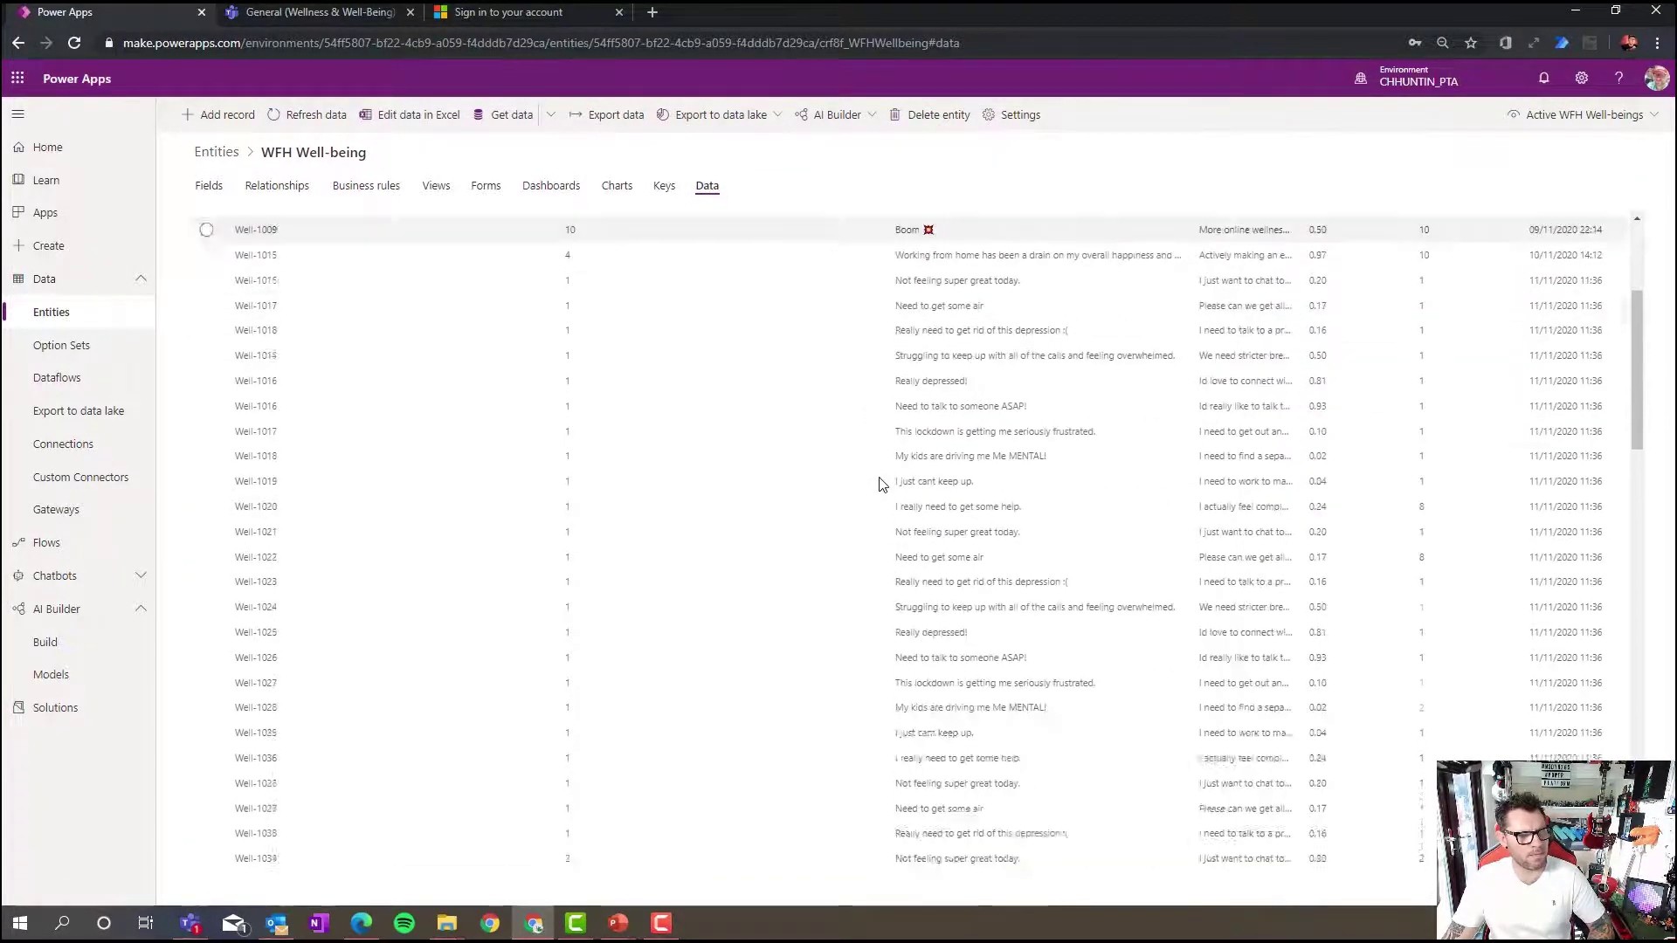
scroll(874, 511, "up", 5)
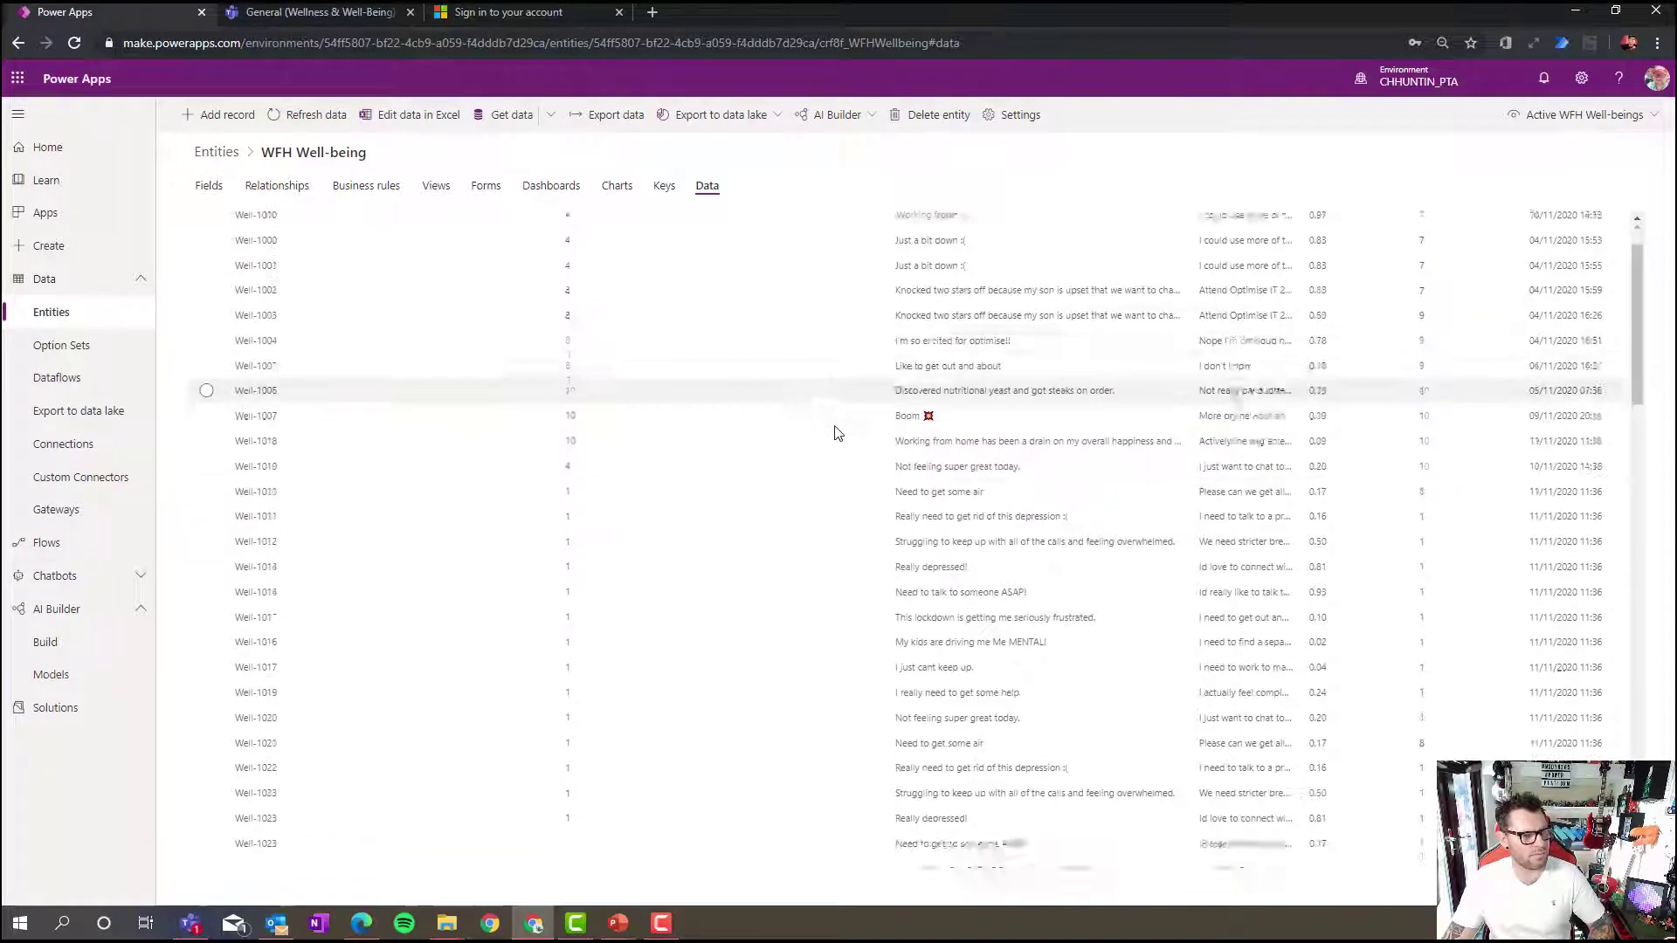
scroll(834, 428, "down", 5)
scroll(836, 433, "up", 3)
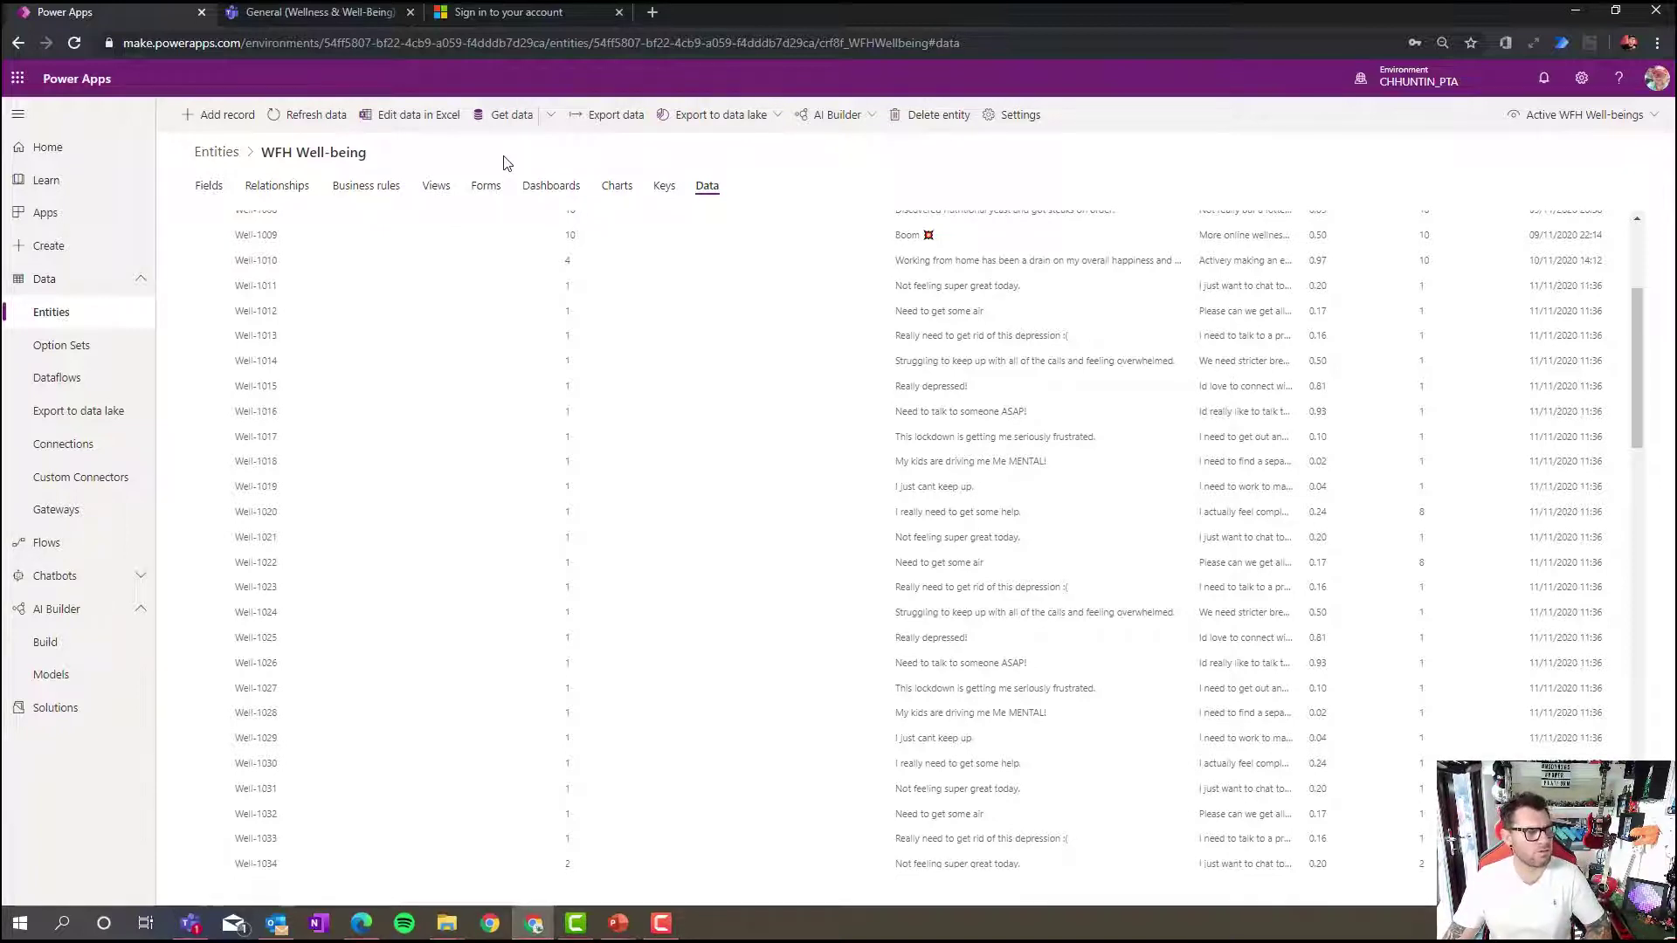
left_click(284, 203)
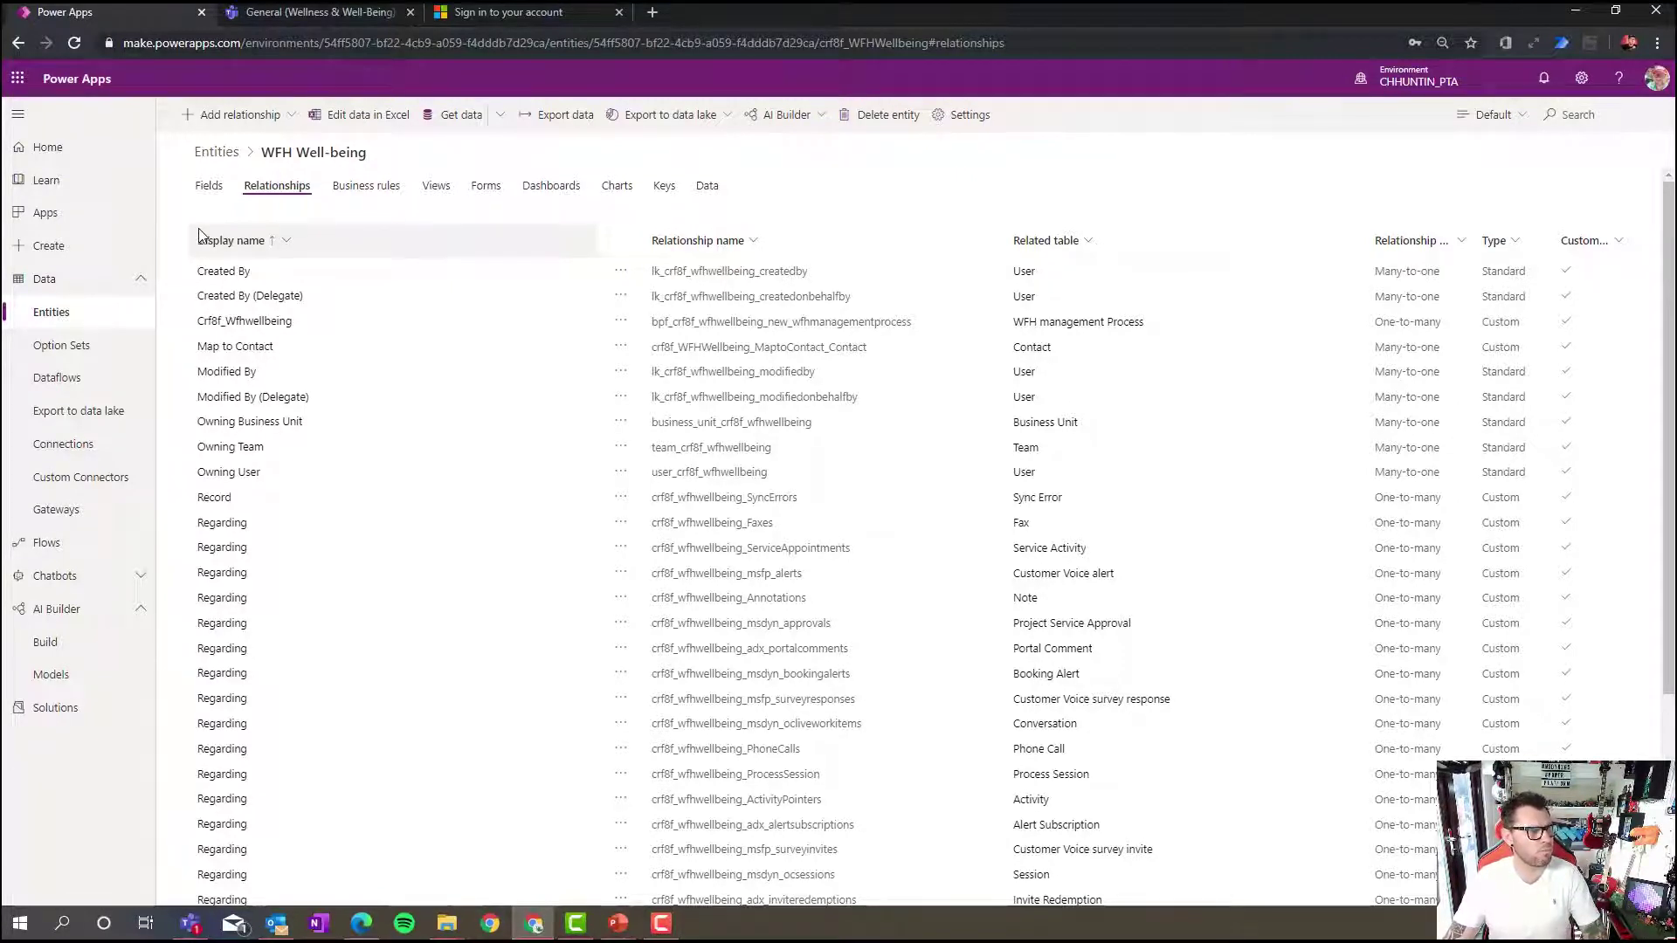
left_click(227, 163)
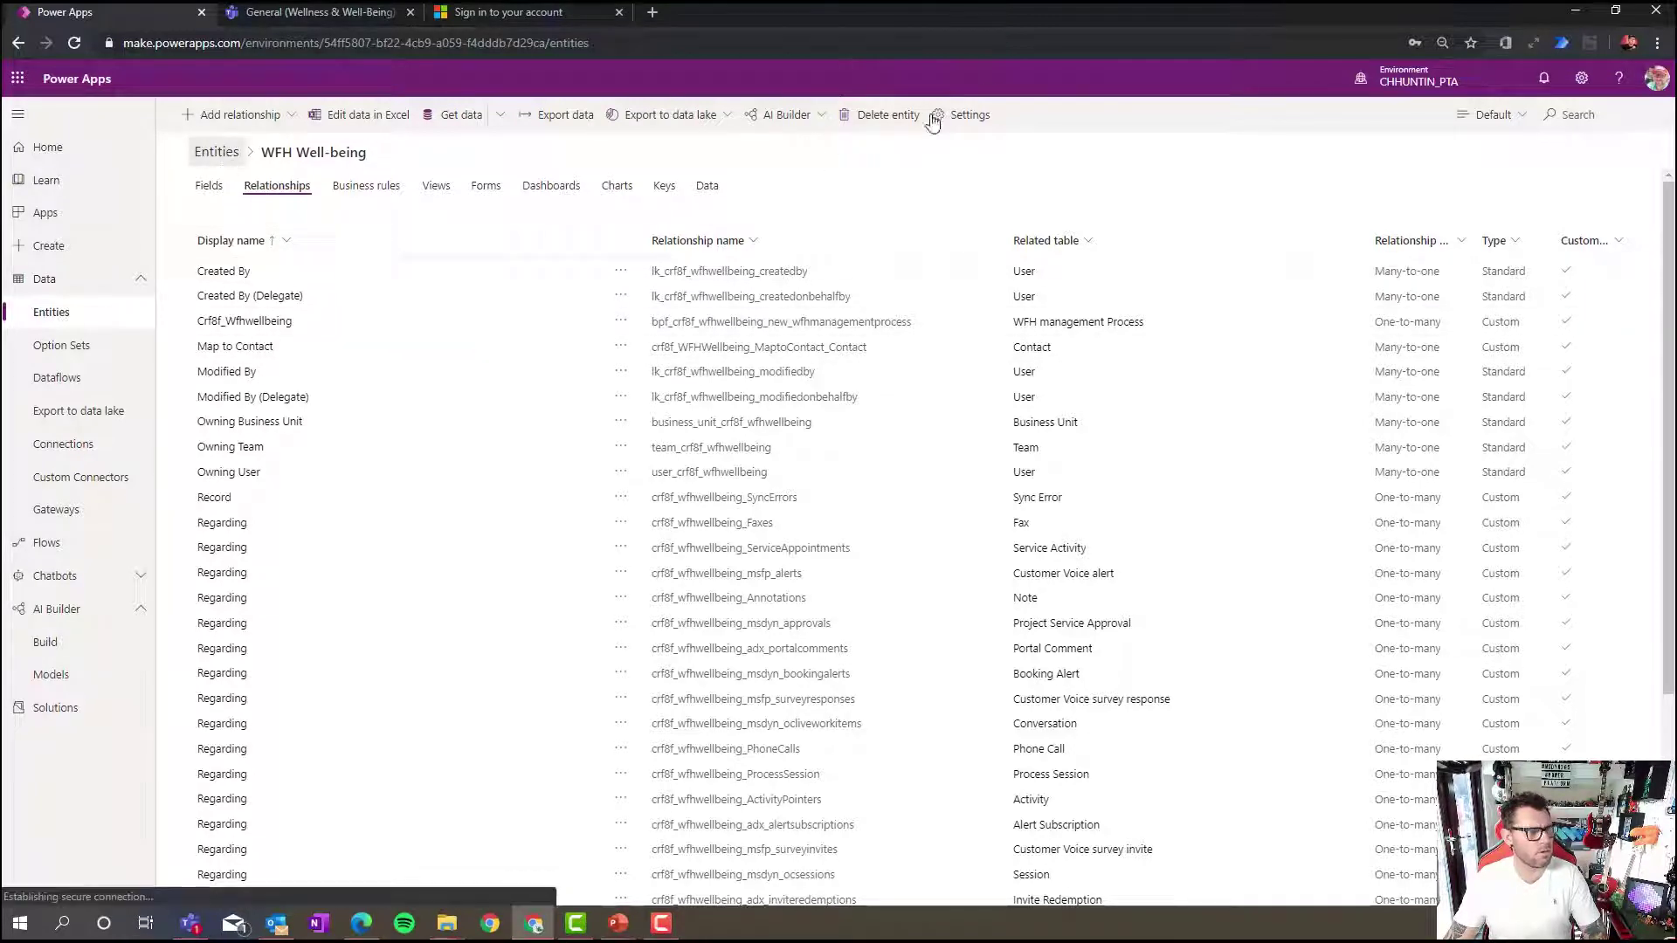
left_click_drag(986, 7, 933, 280)
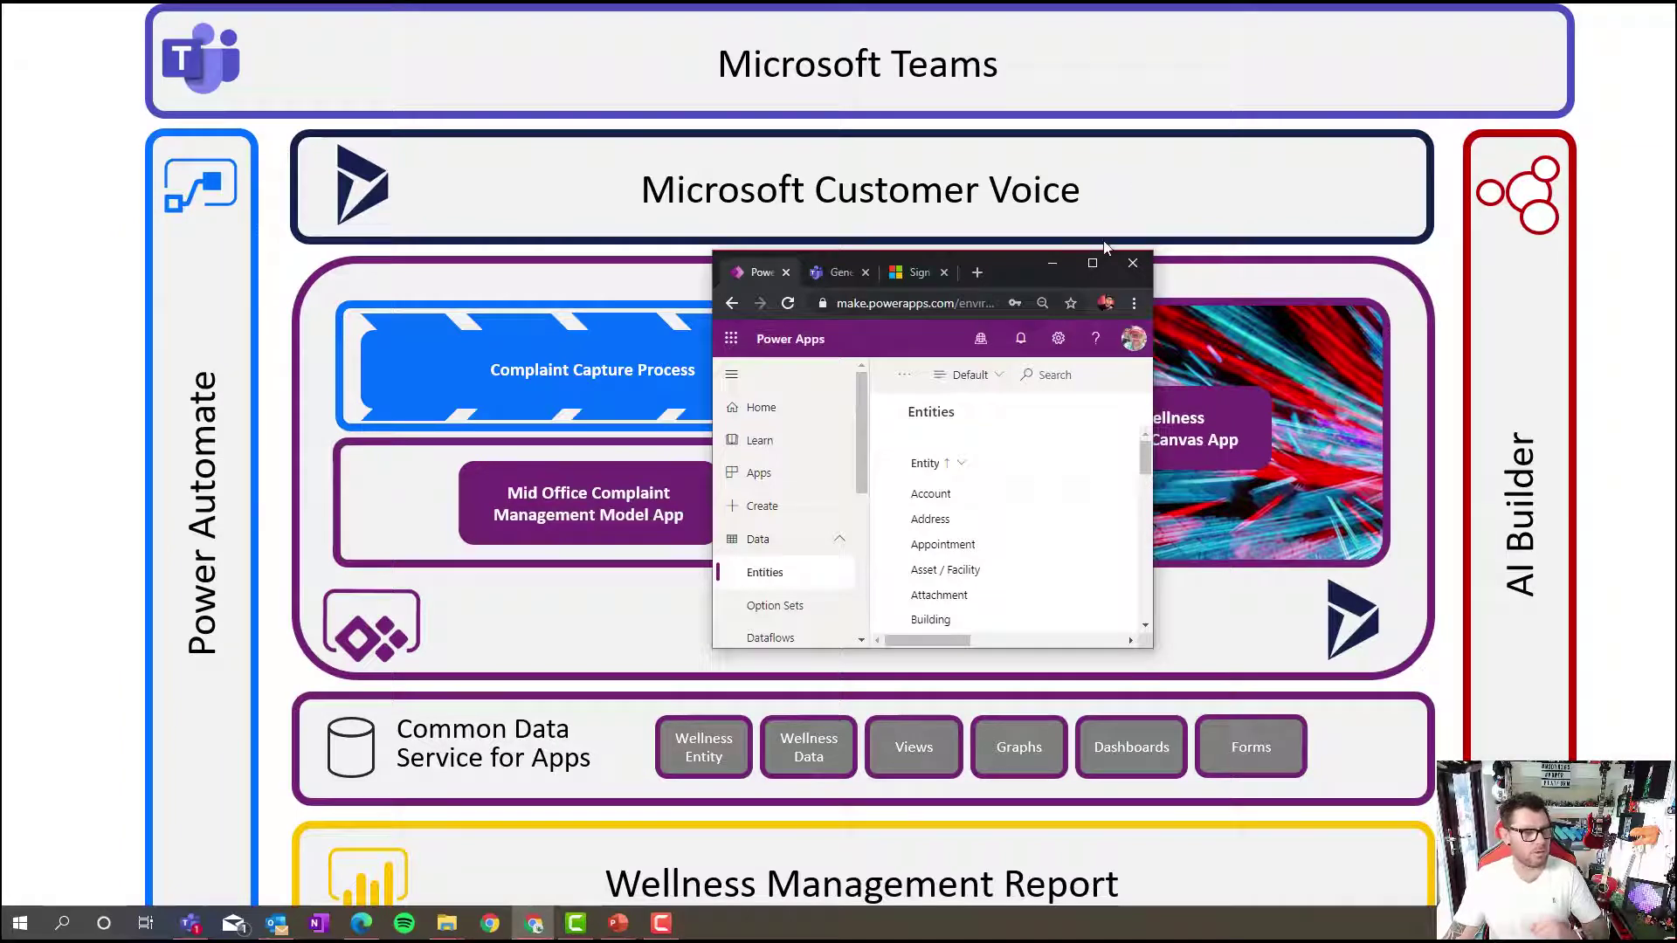
left_click(1092, 263)
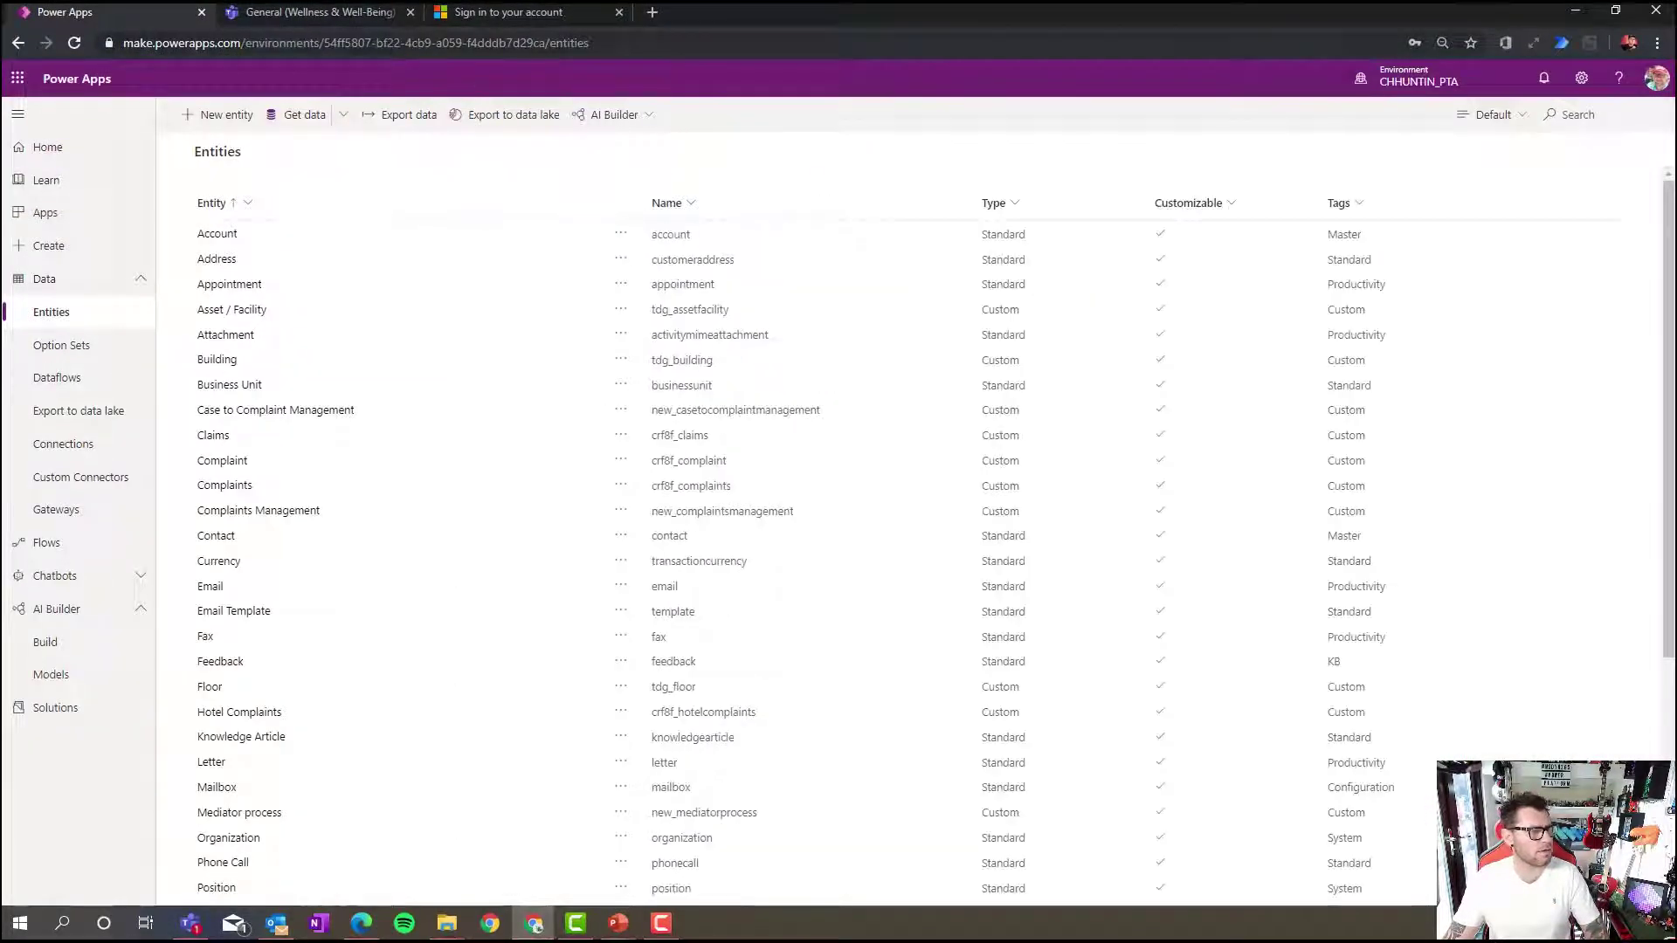
Switch to the Wellness & Well-Being team in Microsoft Teams and reload the Well-Being Form for a blank response
left_click(323, 11)
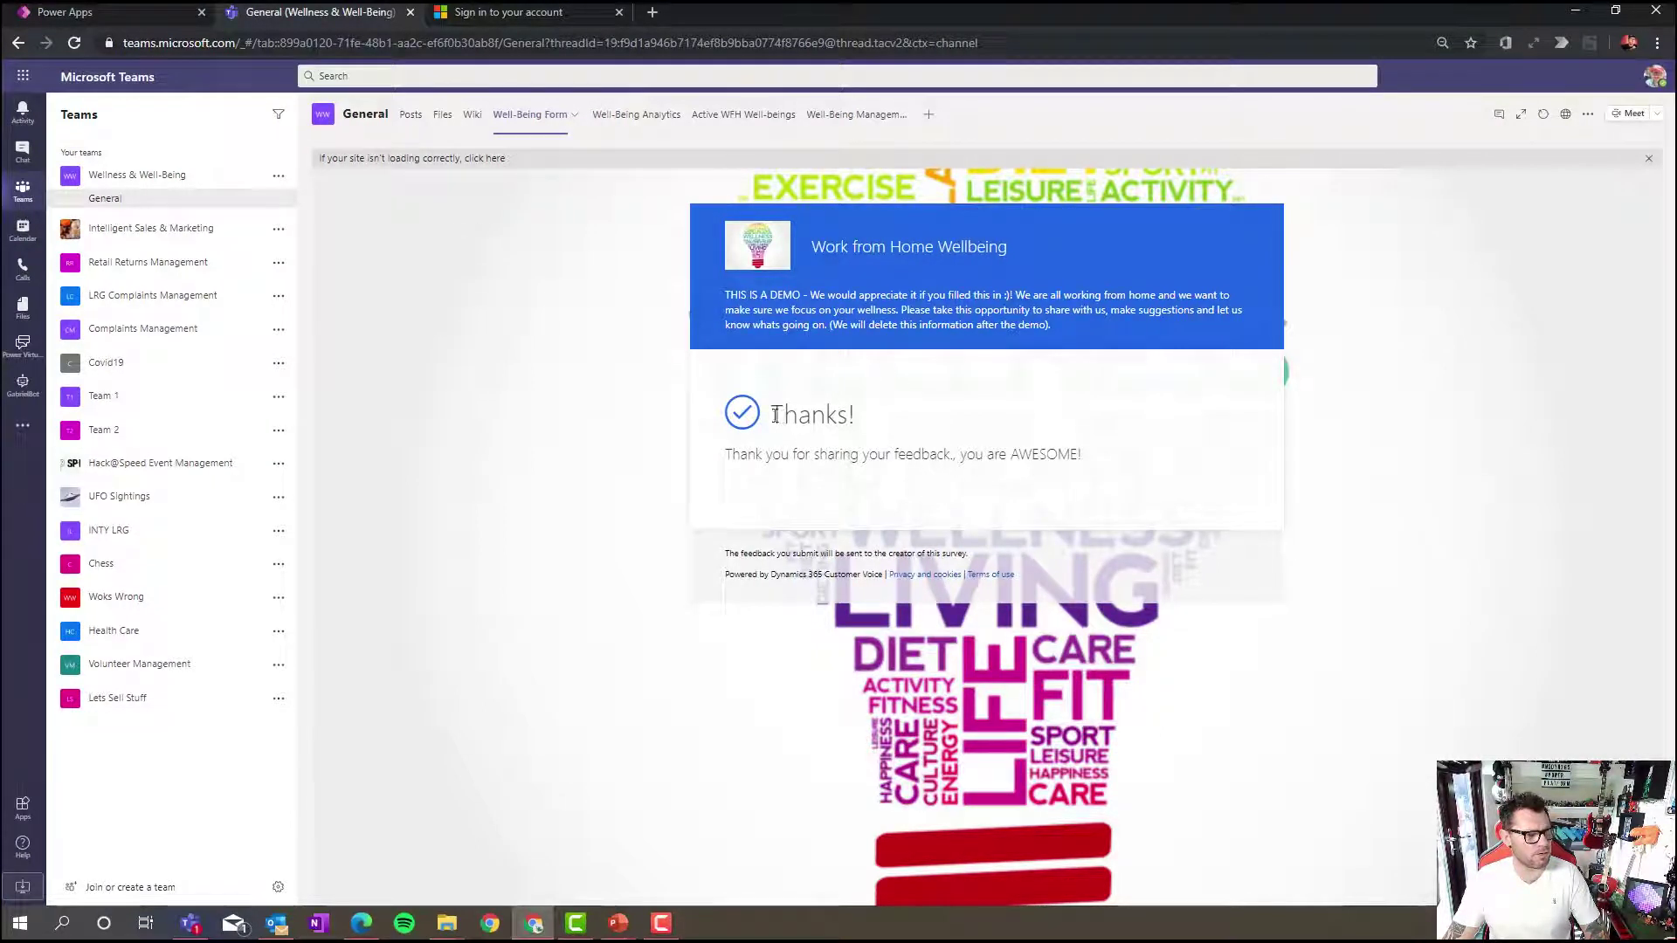
left_click(642, 123)
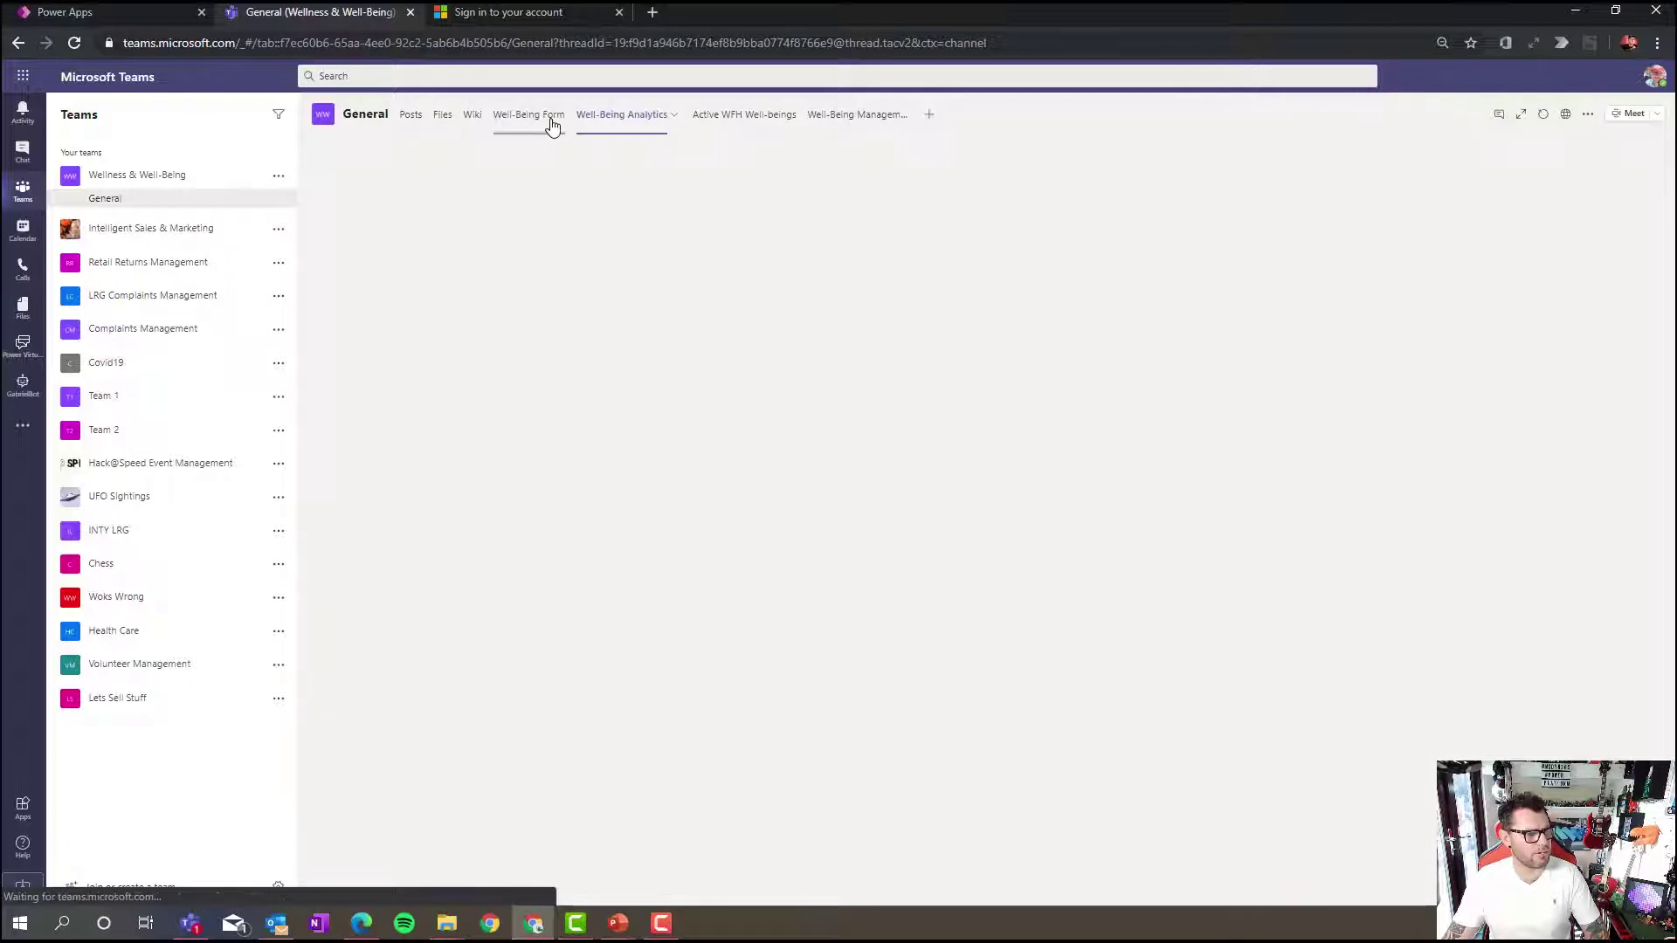
left_click(550, 118)
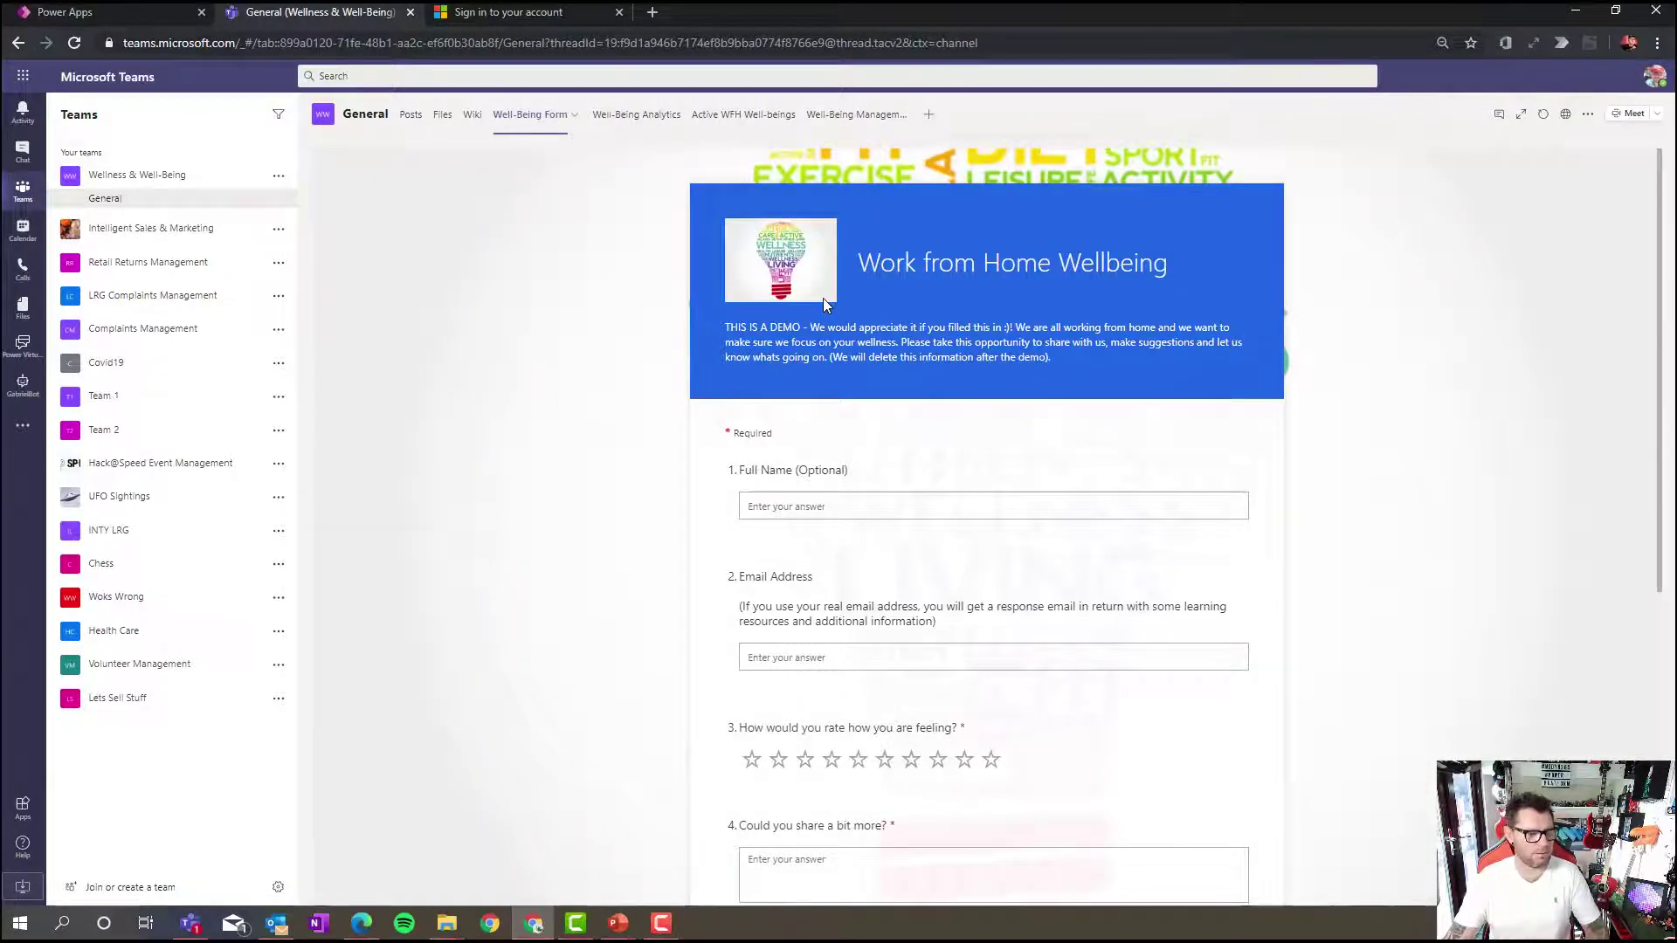
Fill in the respondent's full name and e-mail address in the Work from Home Wellbeing form
left_click(1094, 499)
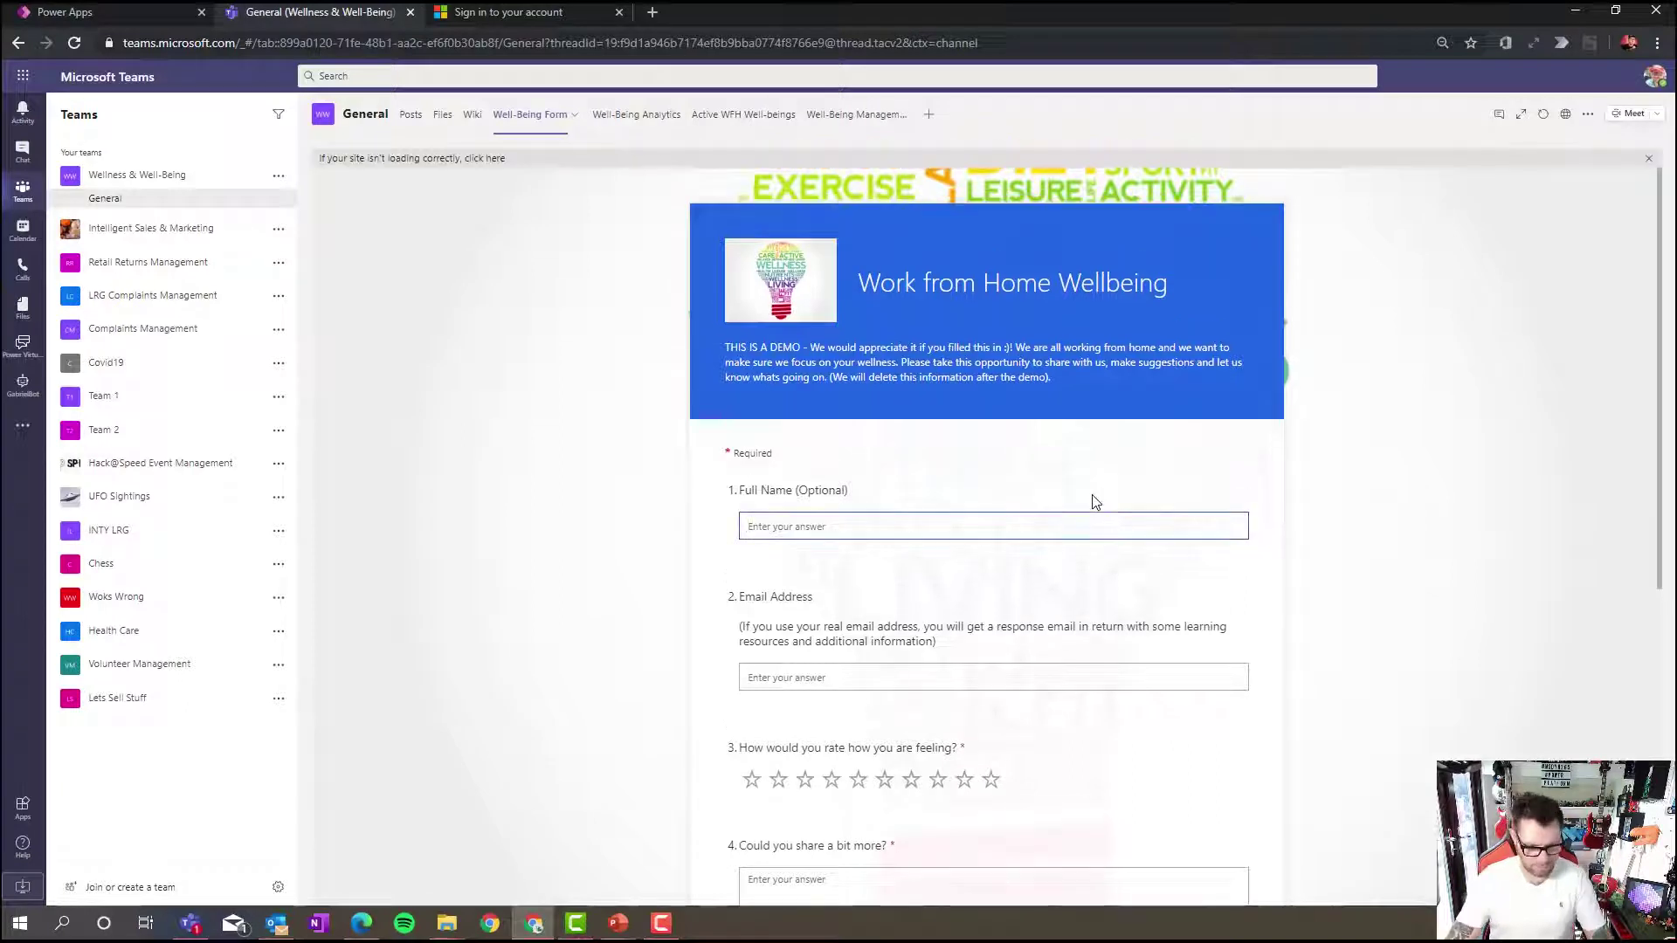
type("Ted Danso")
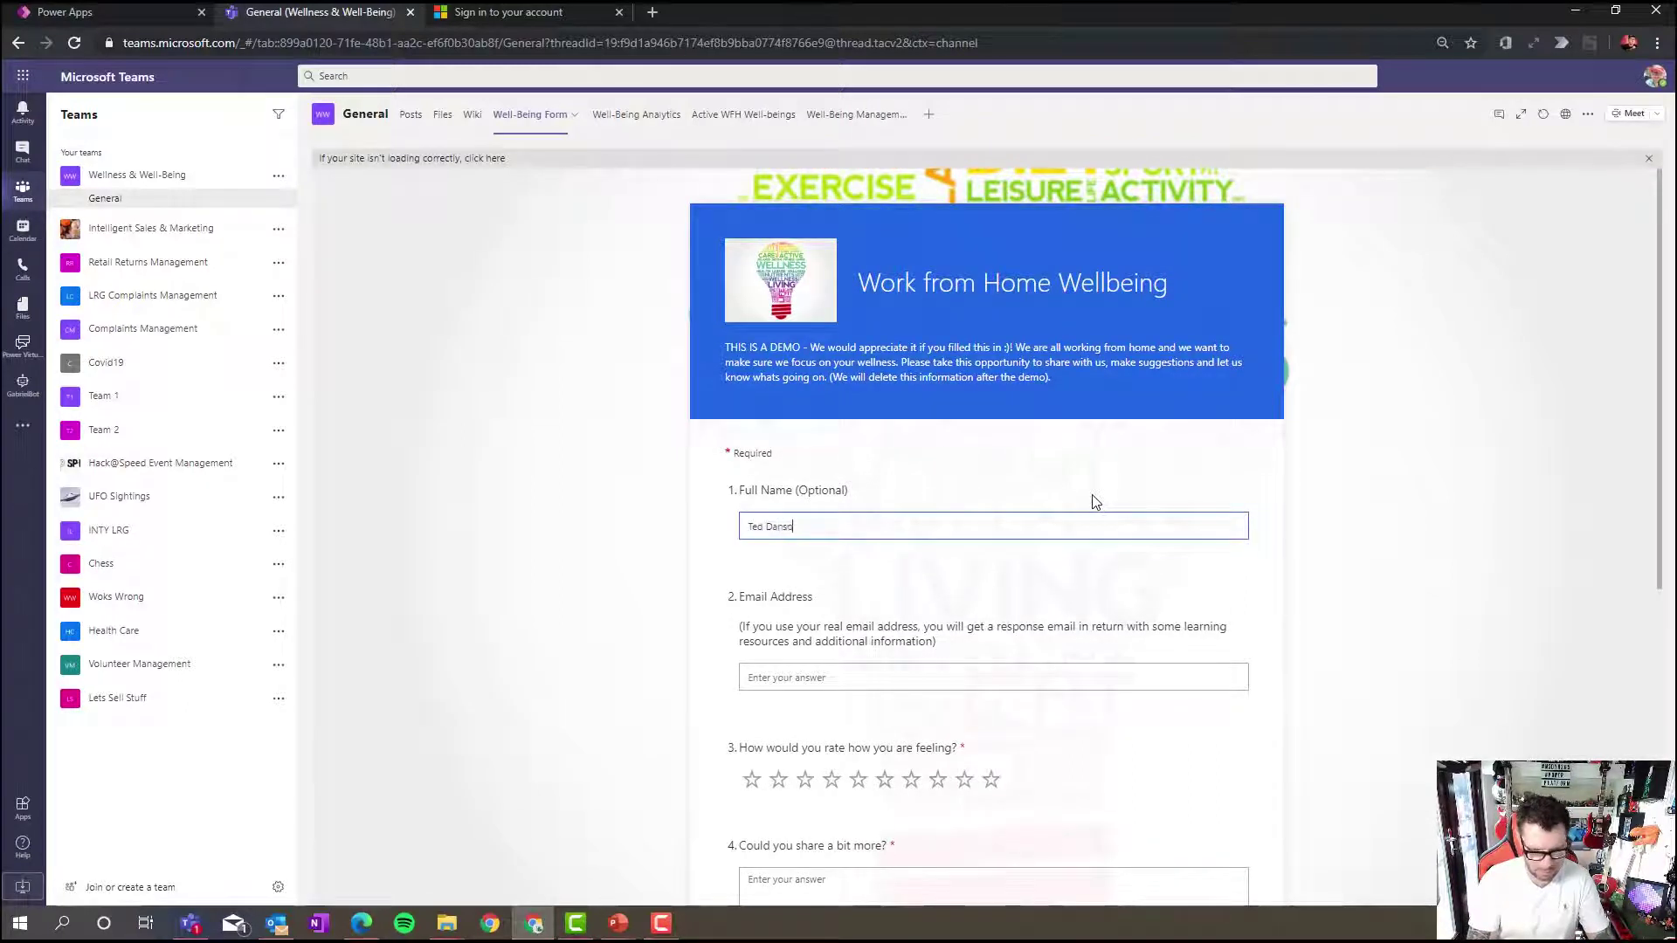
type("n")
key("Tab")
type("j")
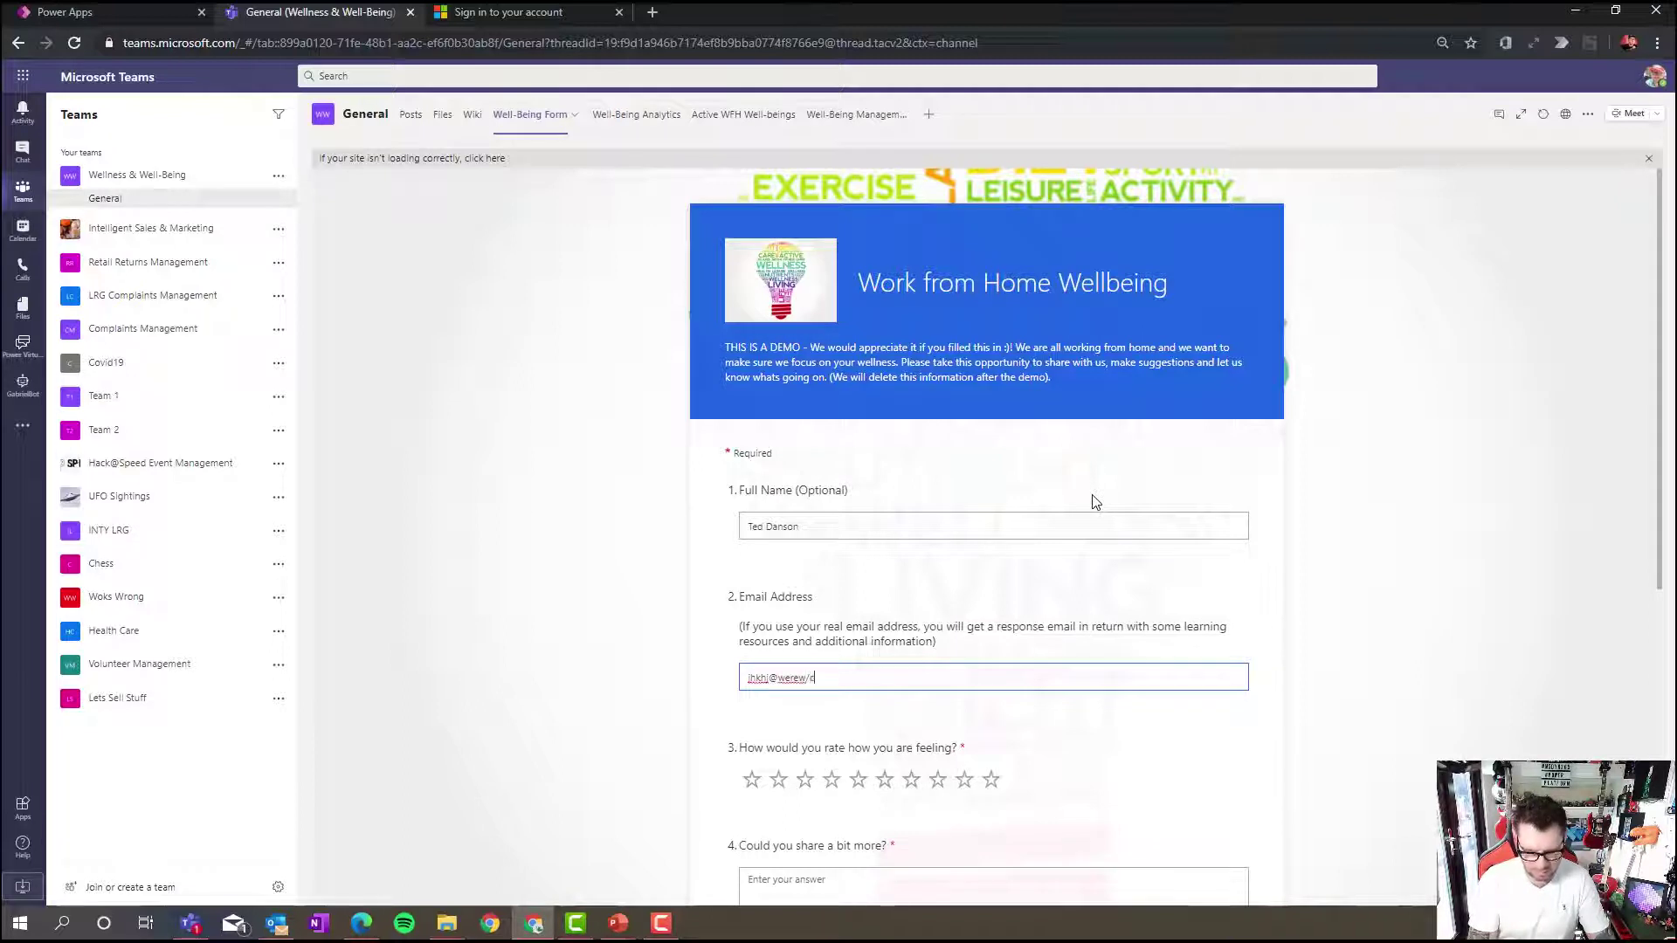
type("hkhj@werew/com")
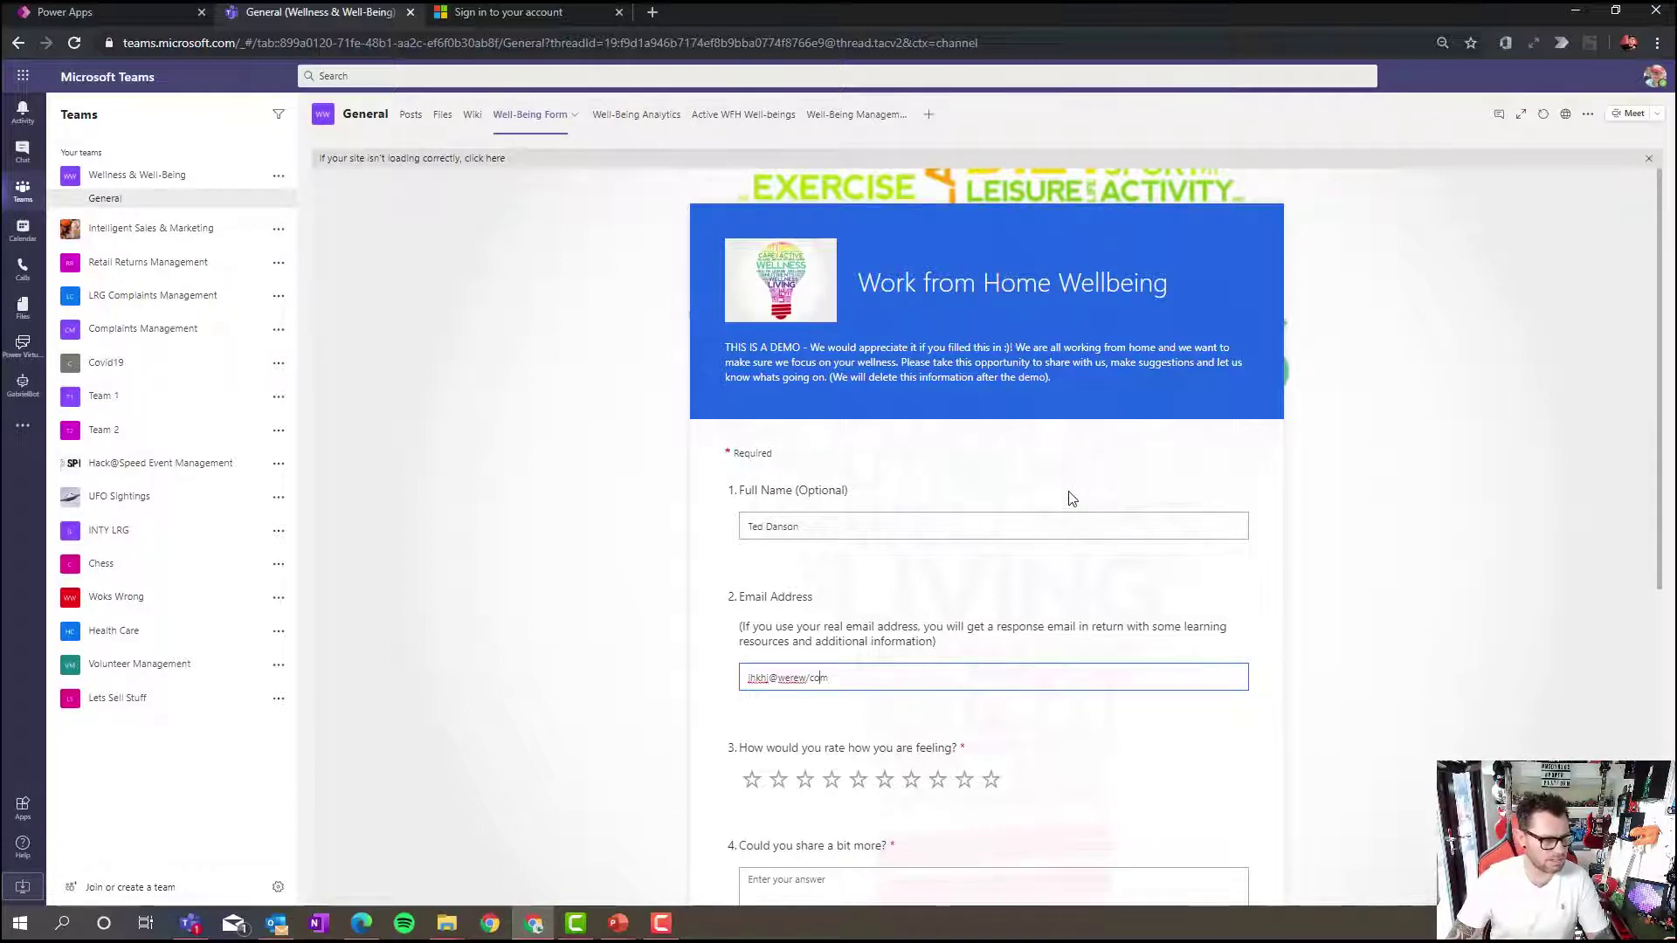
type(".")
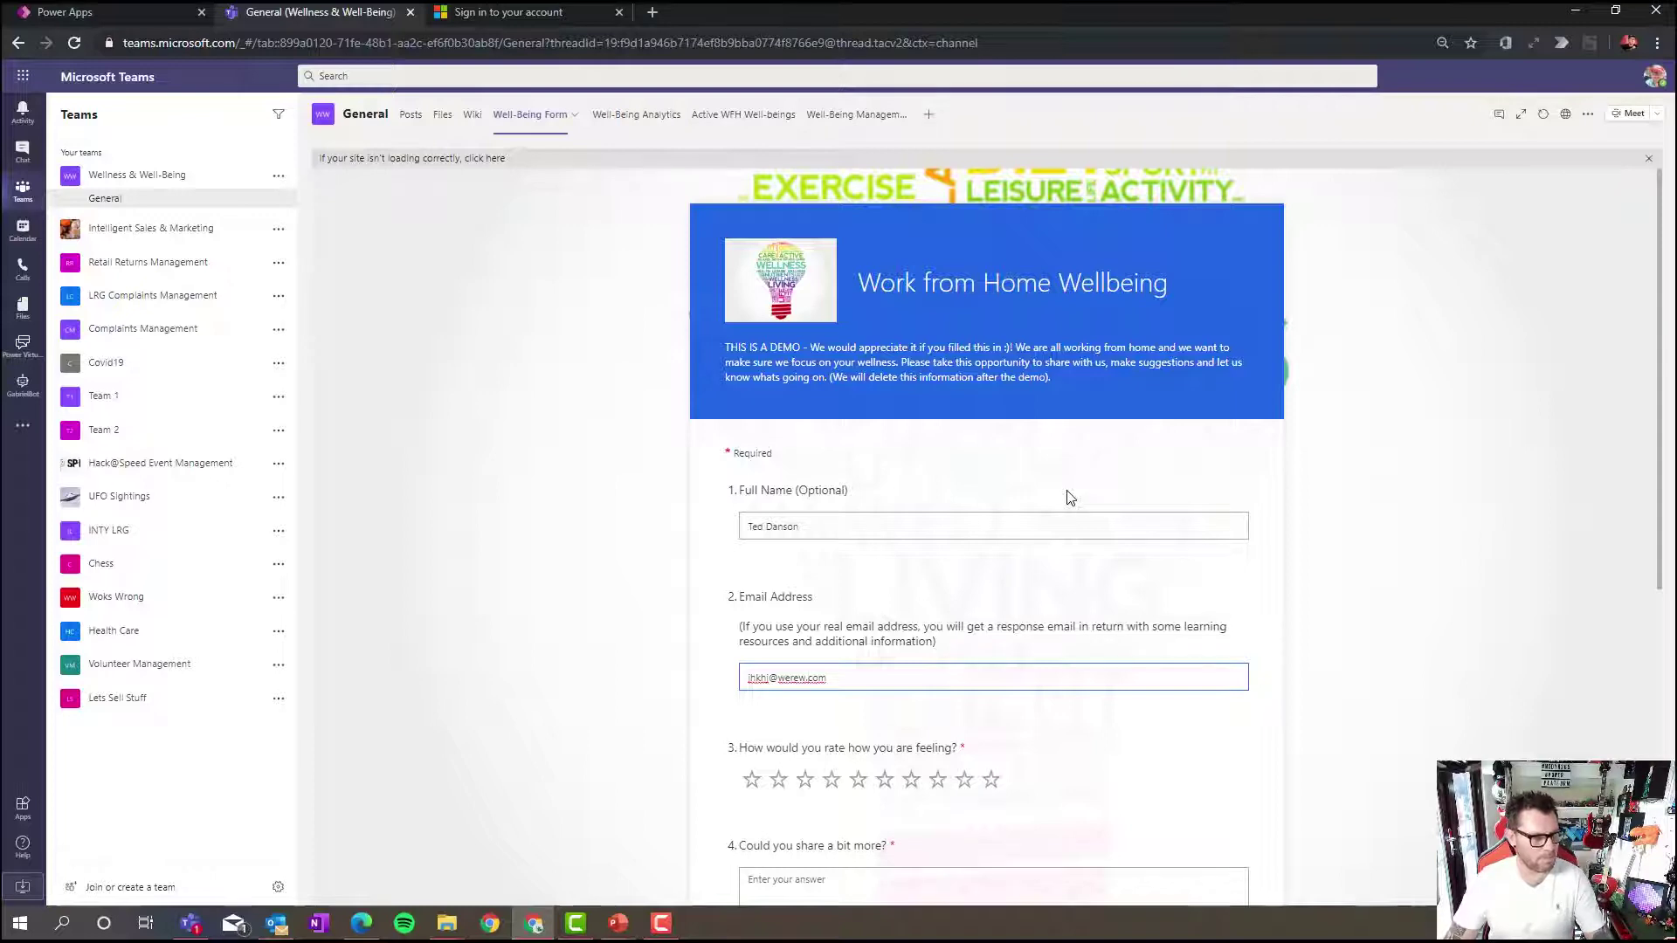
Rate the question about how you are feeling with 7 stars
scroll(1074, 498, "down", 2)
scroll(939, 611, "down", 2)
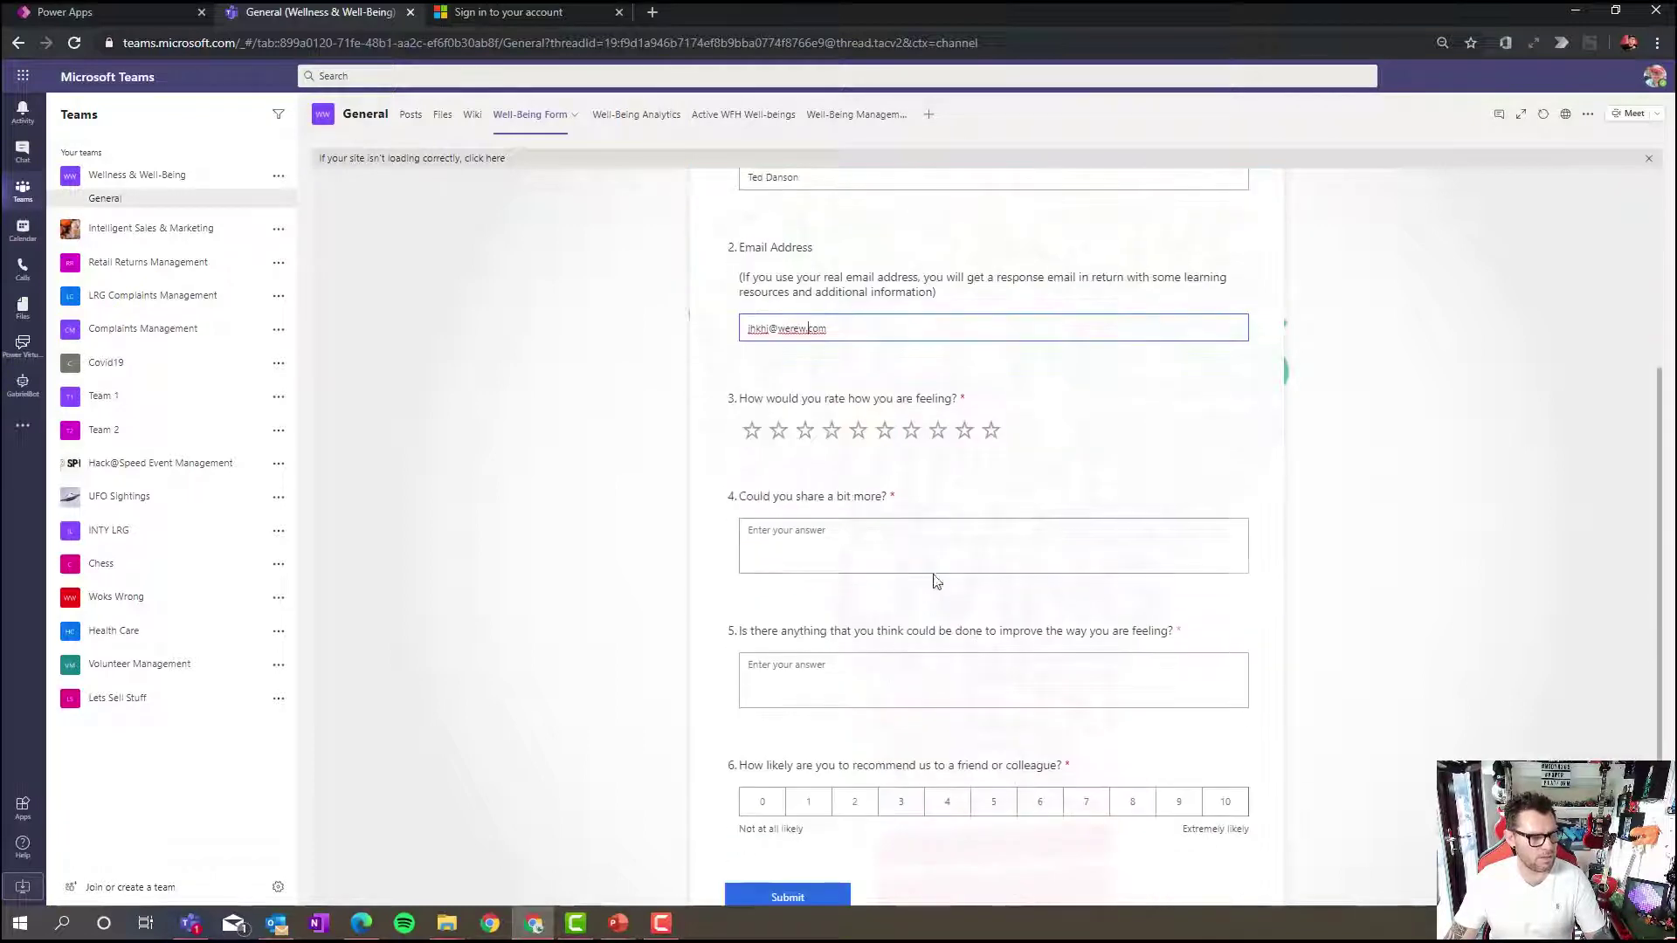
left_click(938, 431)
left_click(834, 433)
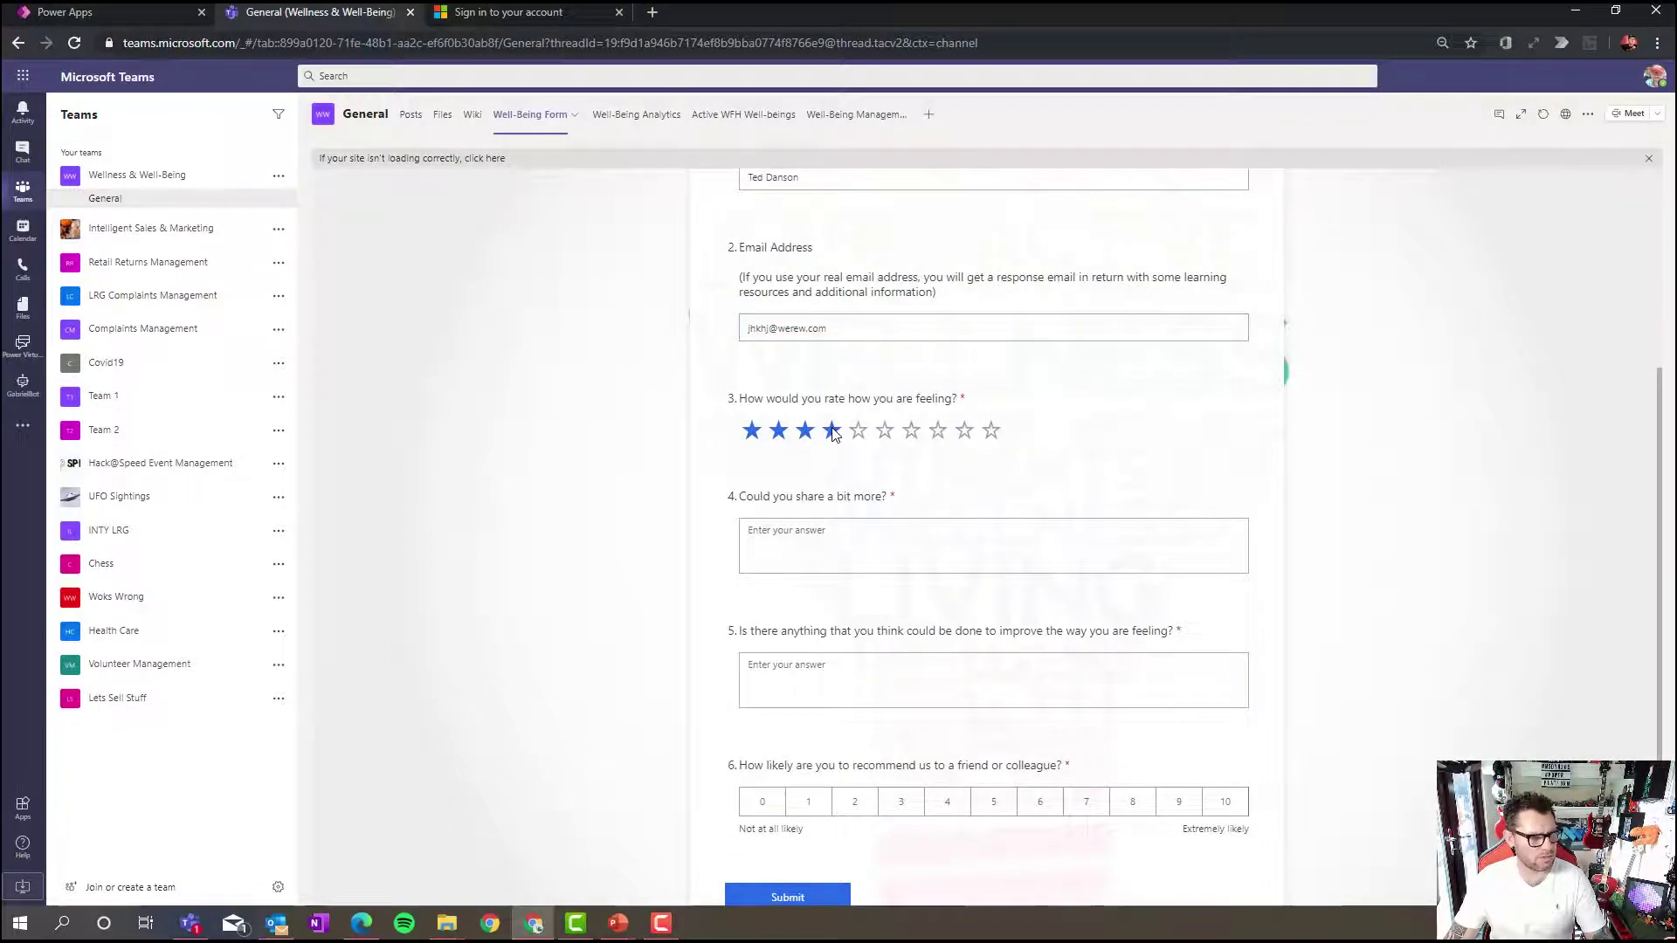
left_click(910, 432)
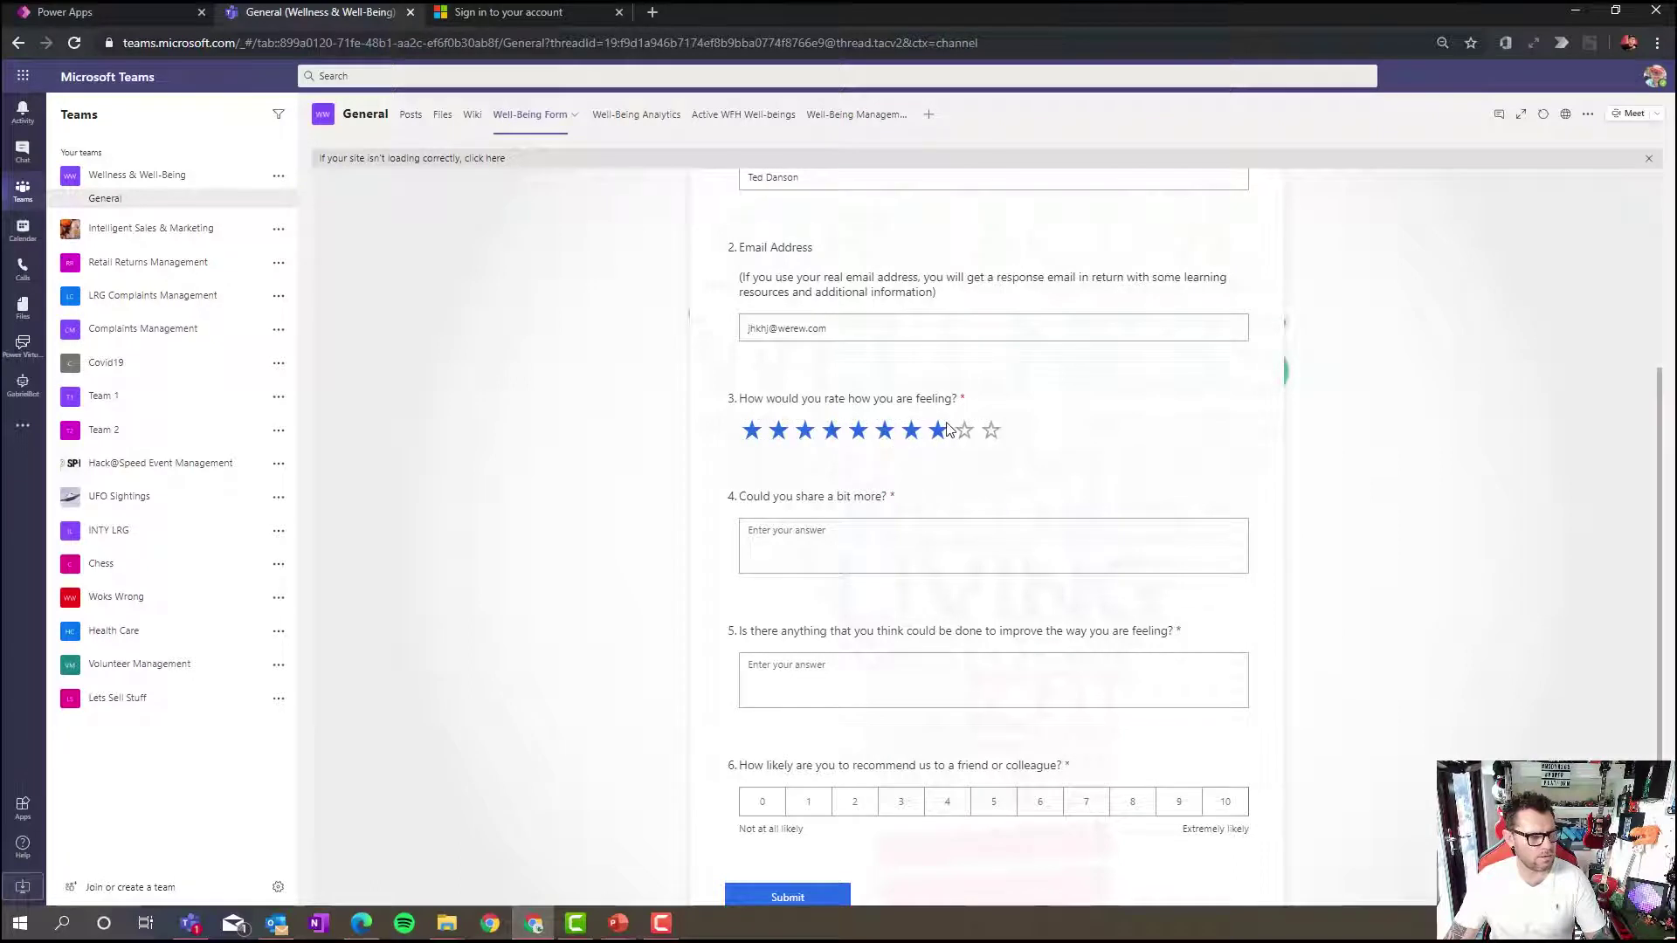
Answer the question "Could you share a bit more?" with "Sure- Feeling cool"
left_click(934, 526)
type("S")
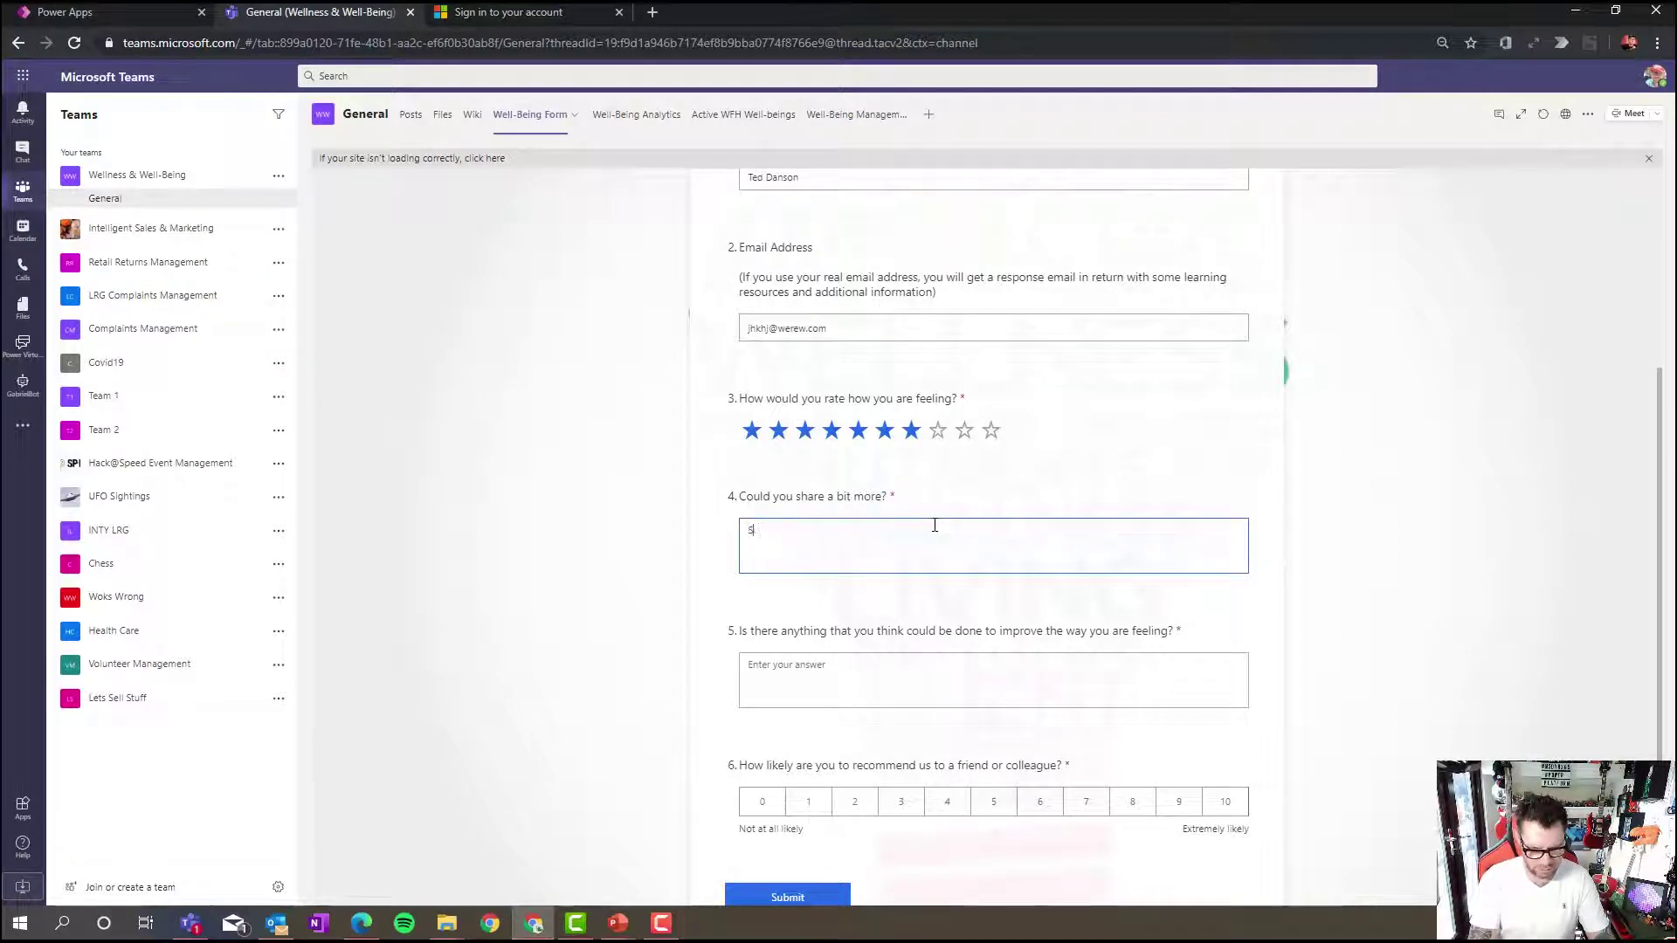
type("ure- Feeling cool")
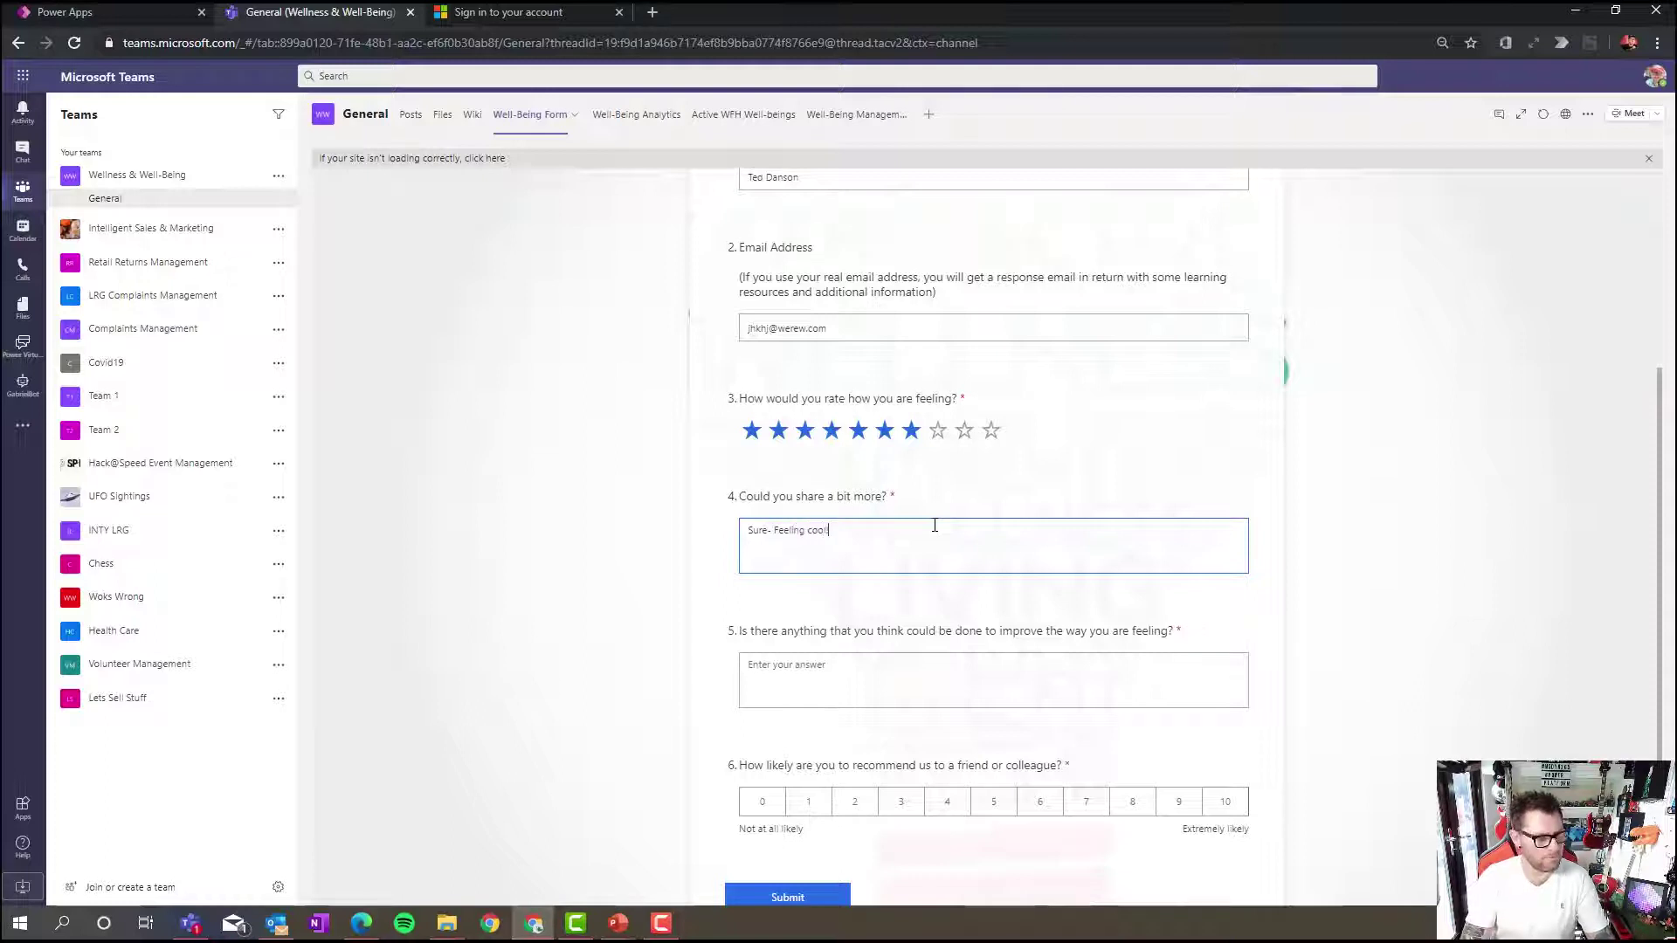
Complete and submit the survey with "Not really!" as the improvement answer and 9 as the likelihood to recommend
key("Tab")
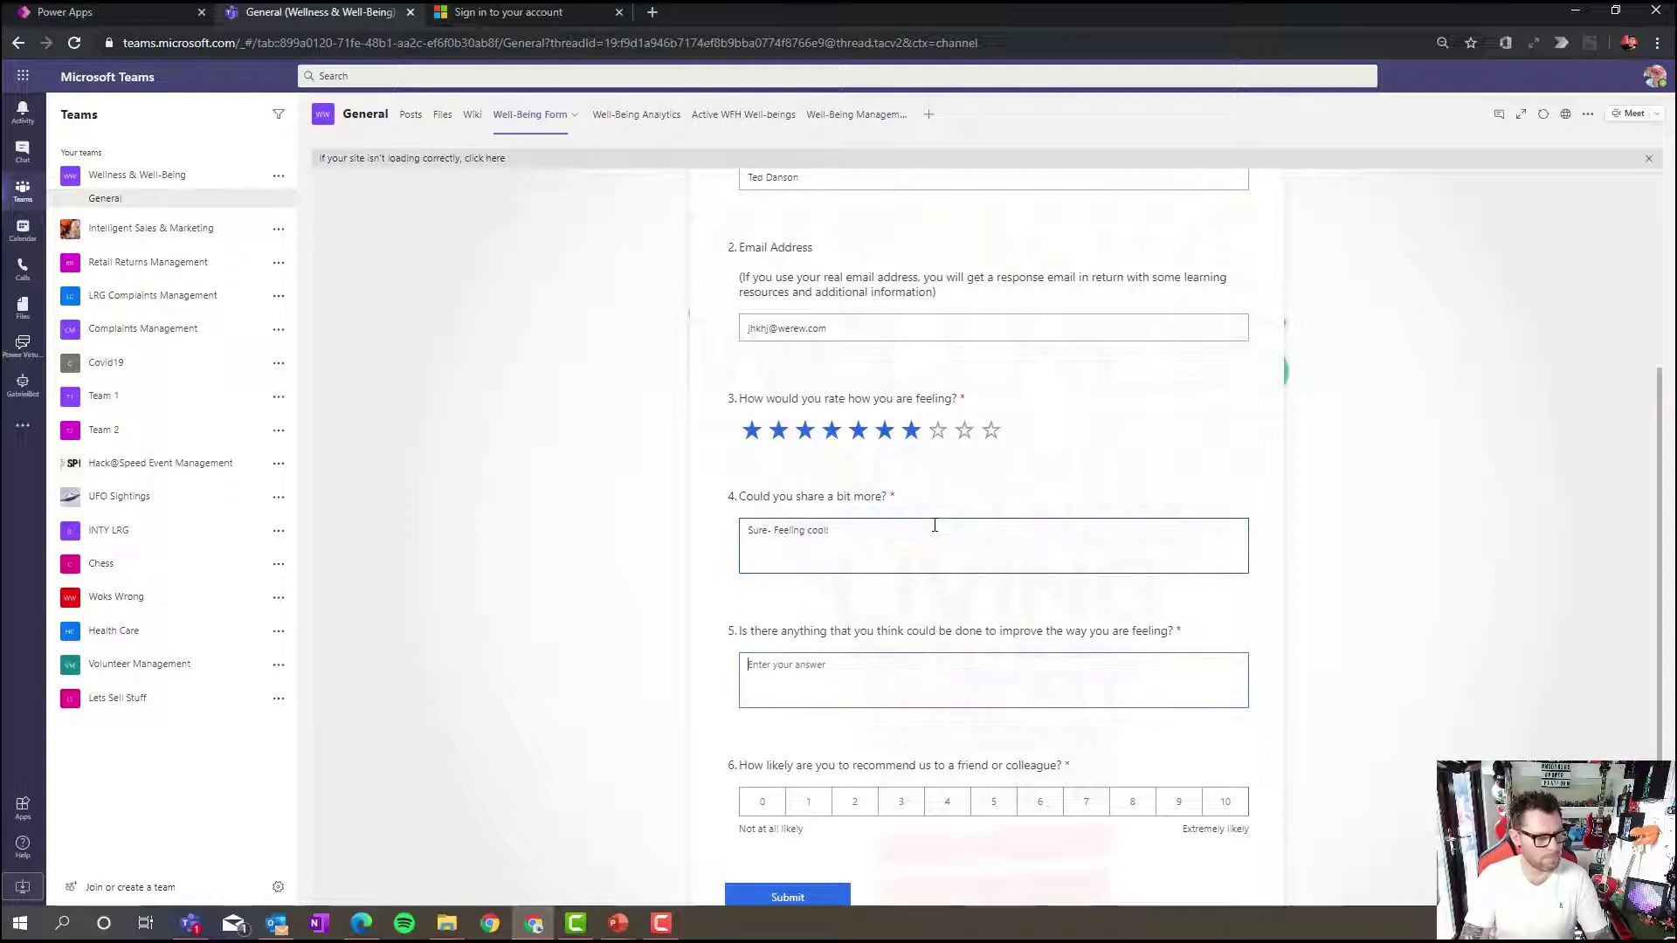
type("Not really!")
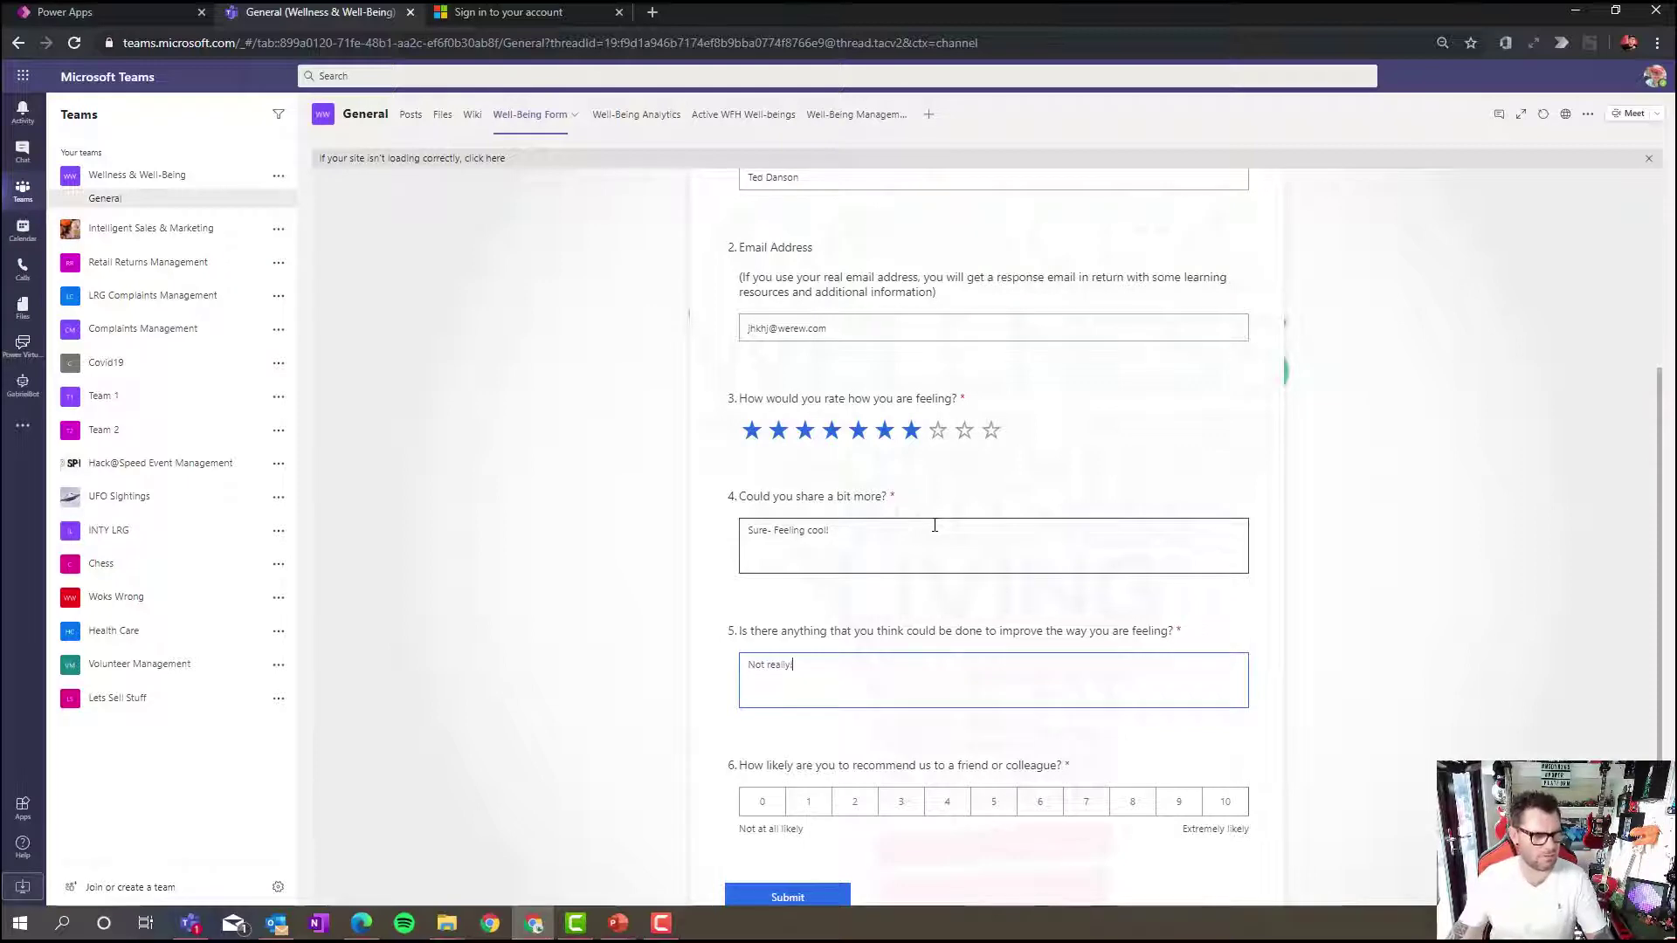
scroll(1045, 524, "down", 1)
left_click(1178, 715)
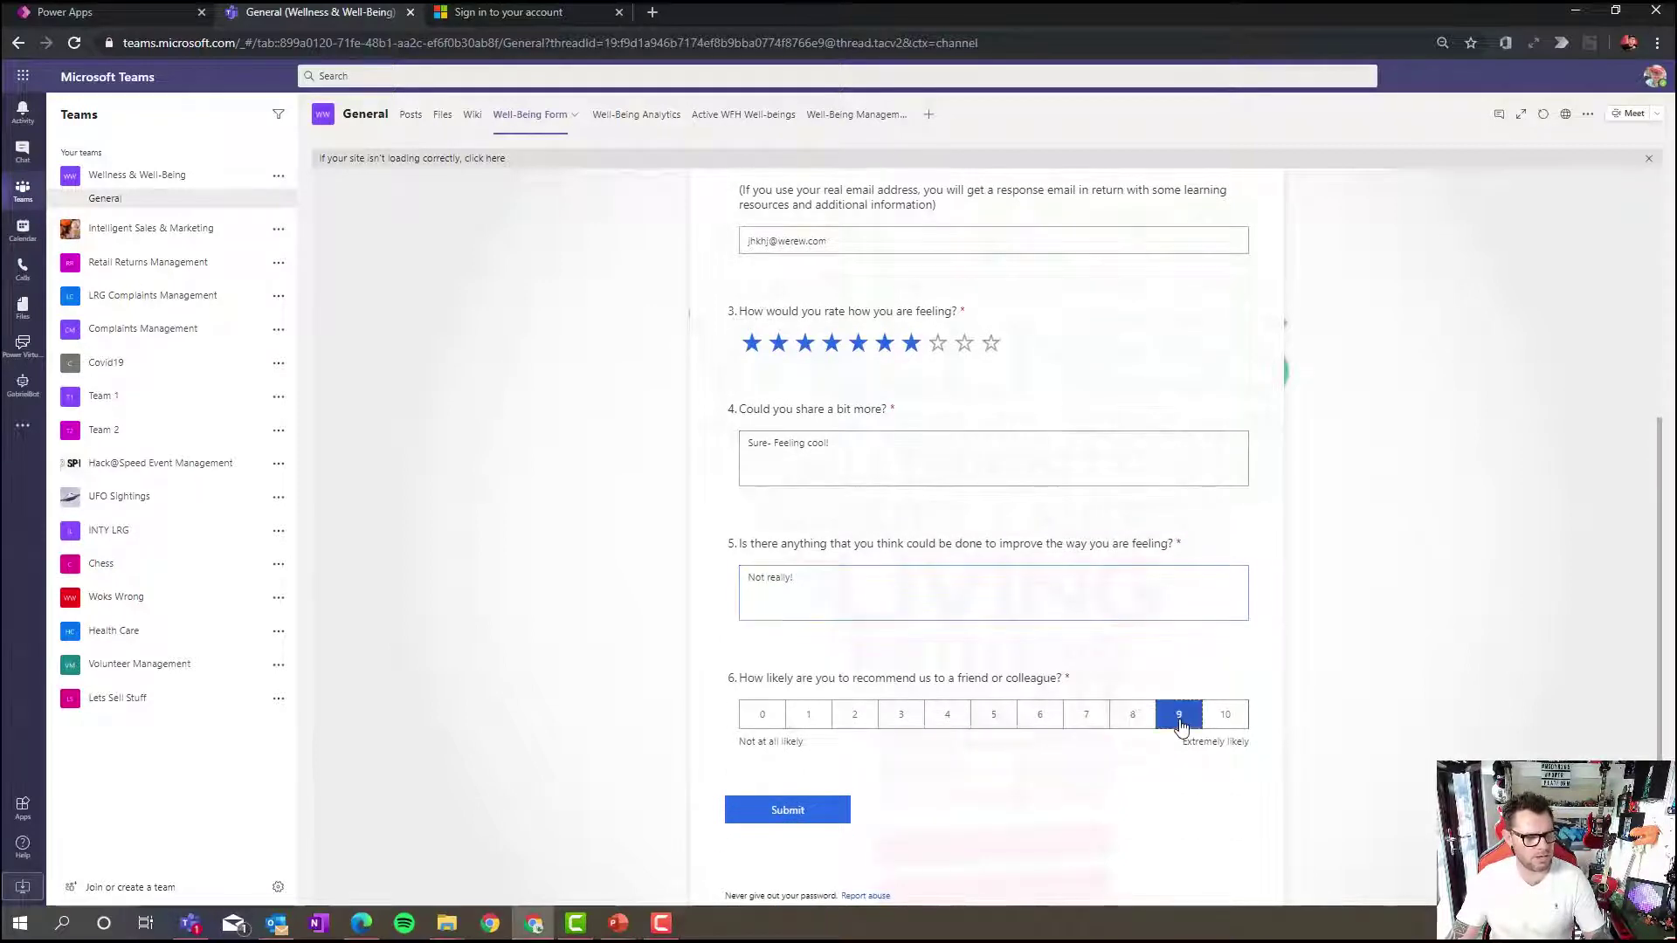
left_click(839, 811)
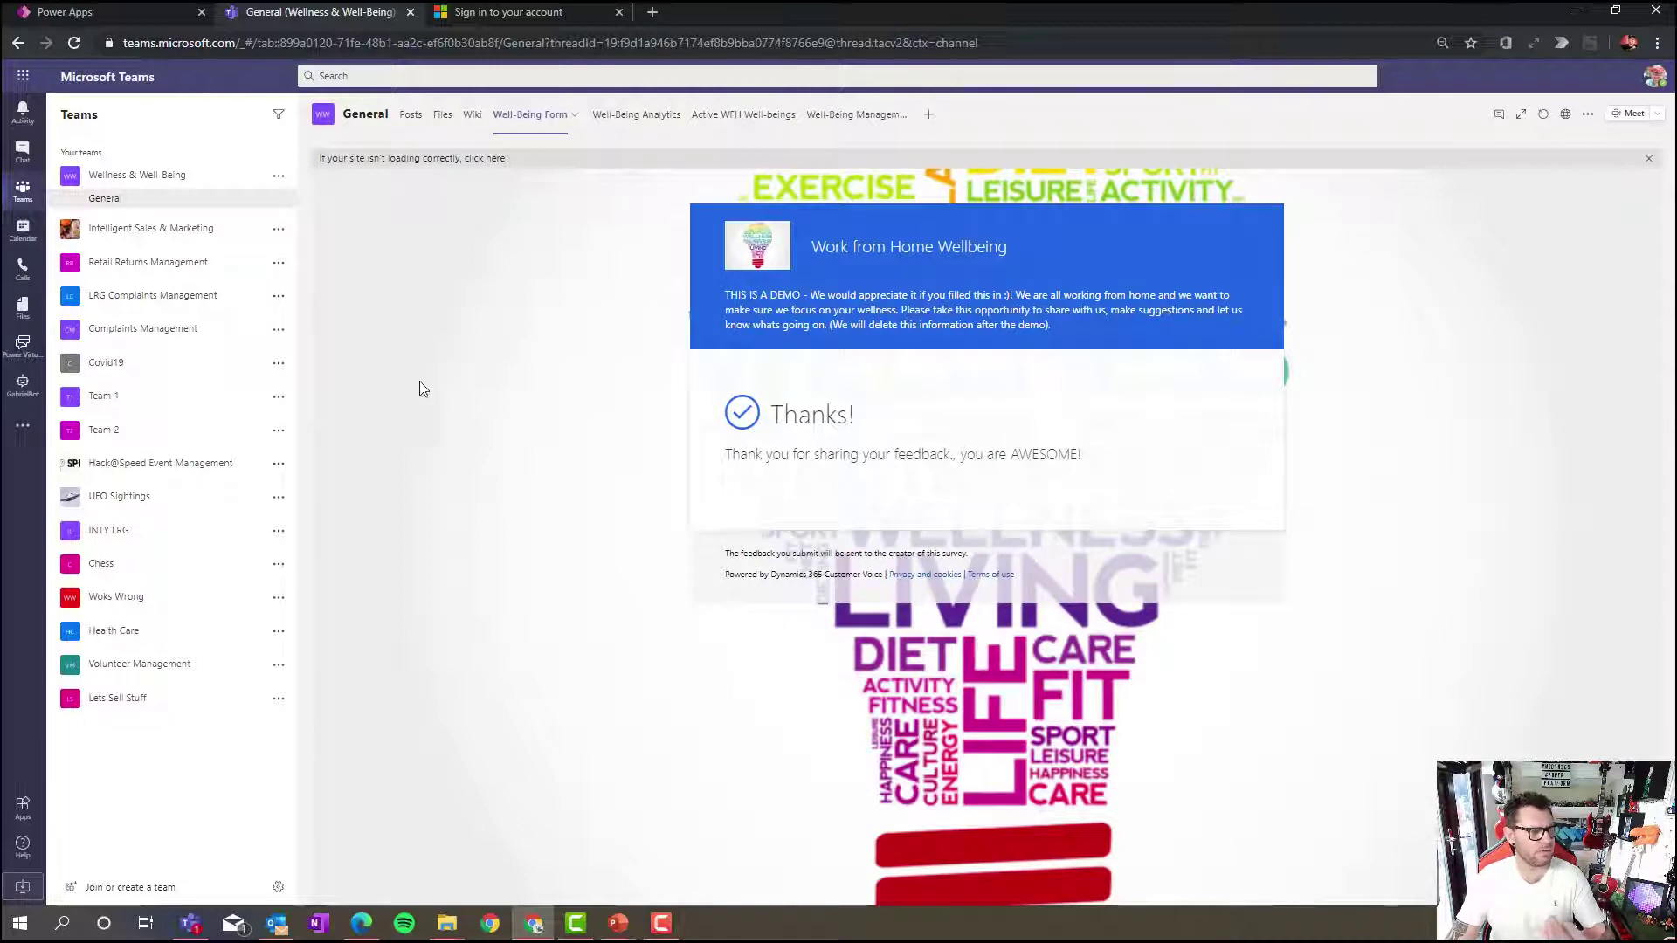
Switch to Power Apps and open the most recent run of the Create a Well-being Record flow
left_click(139, 13)
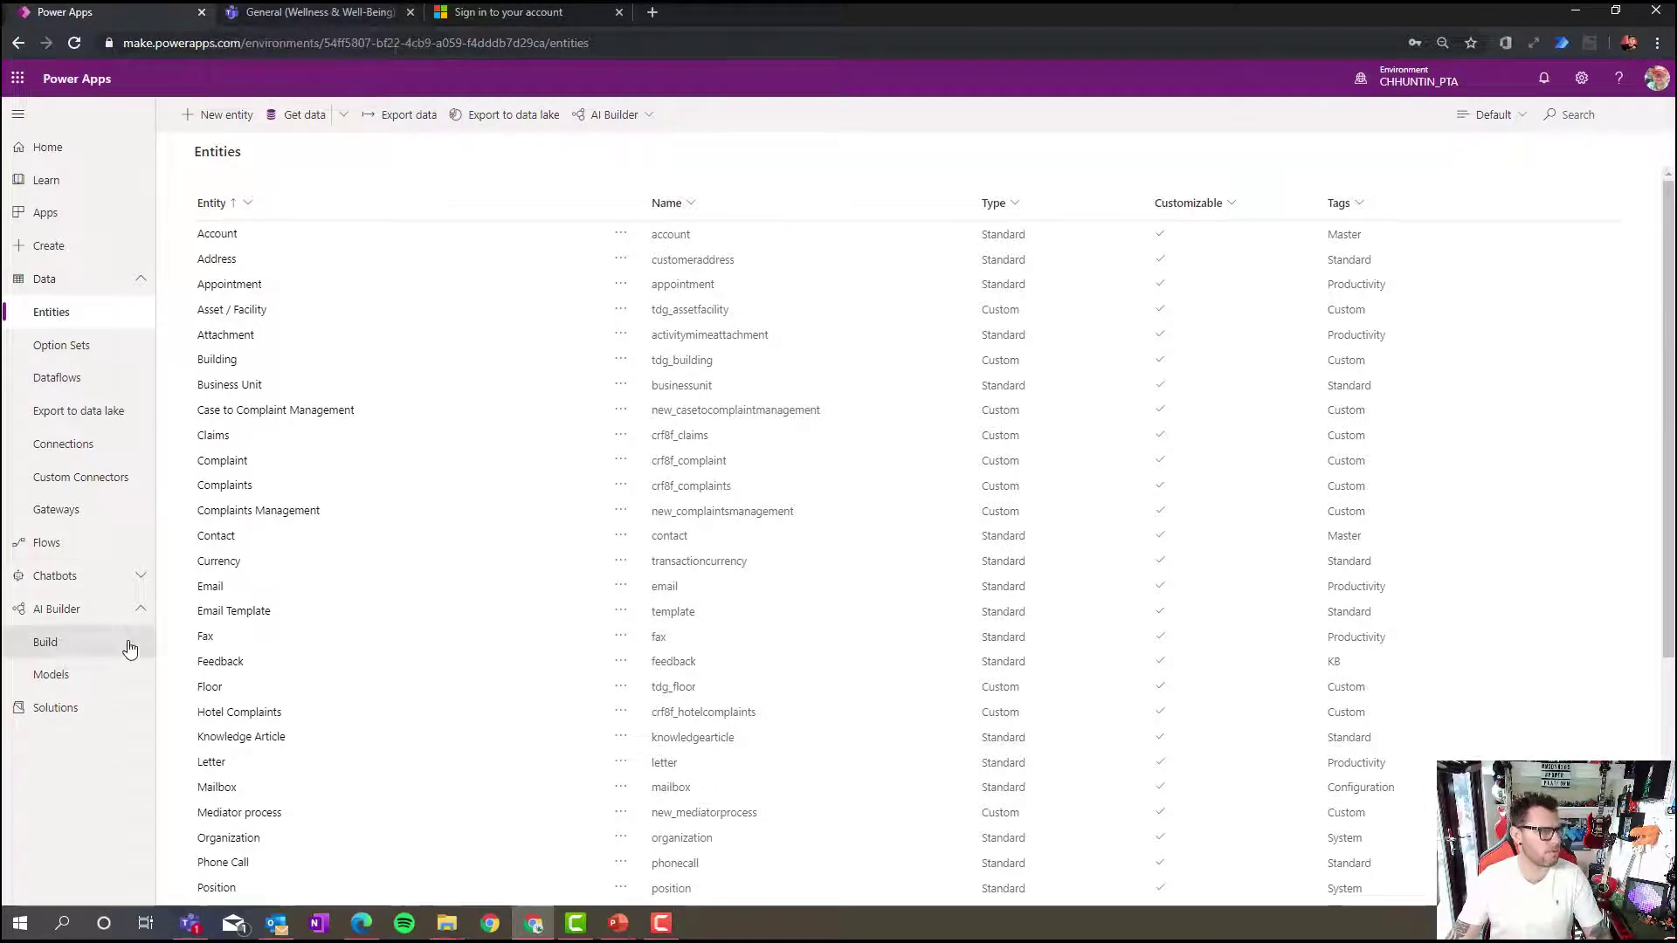
left_click(81, 550)
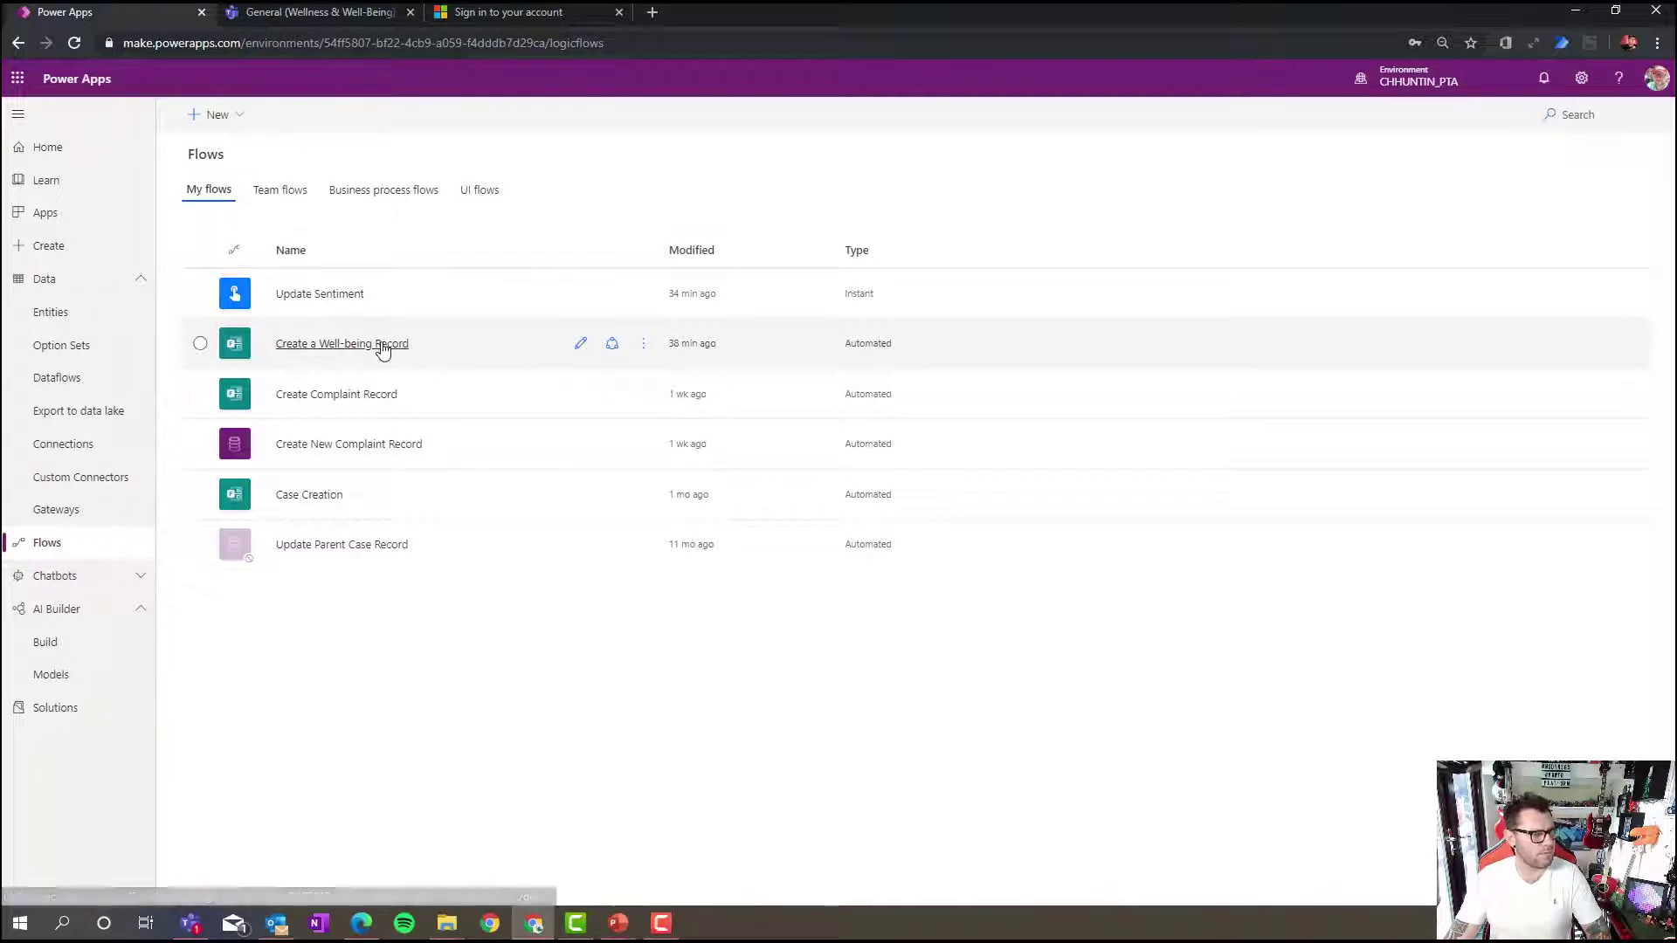
left_click(392, 346)
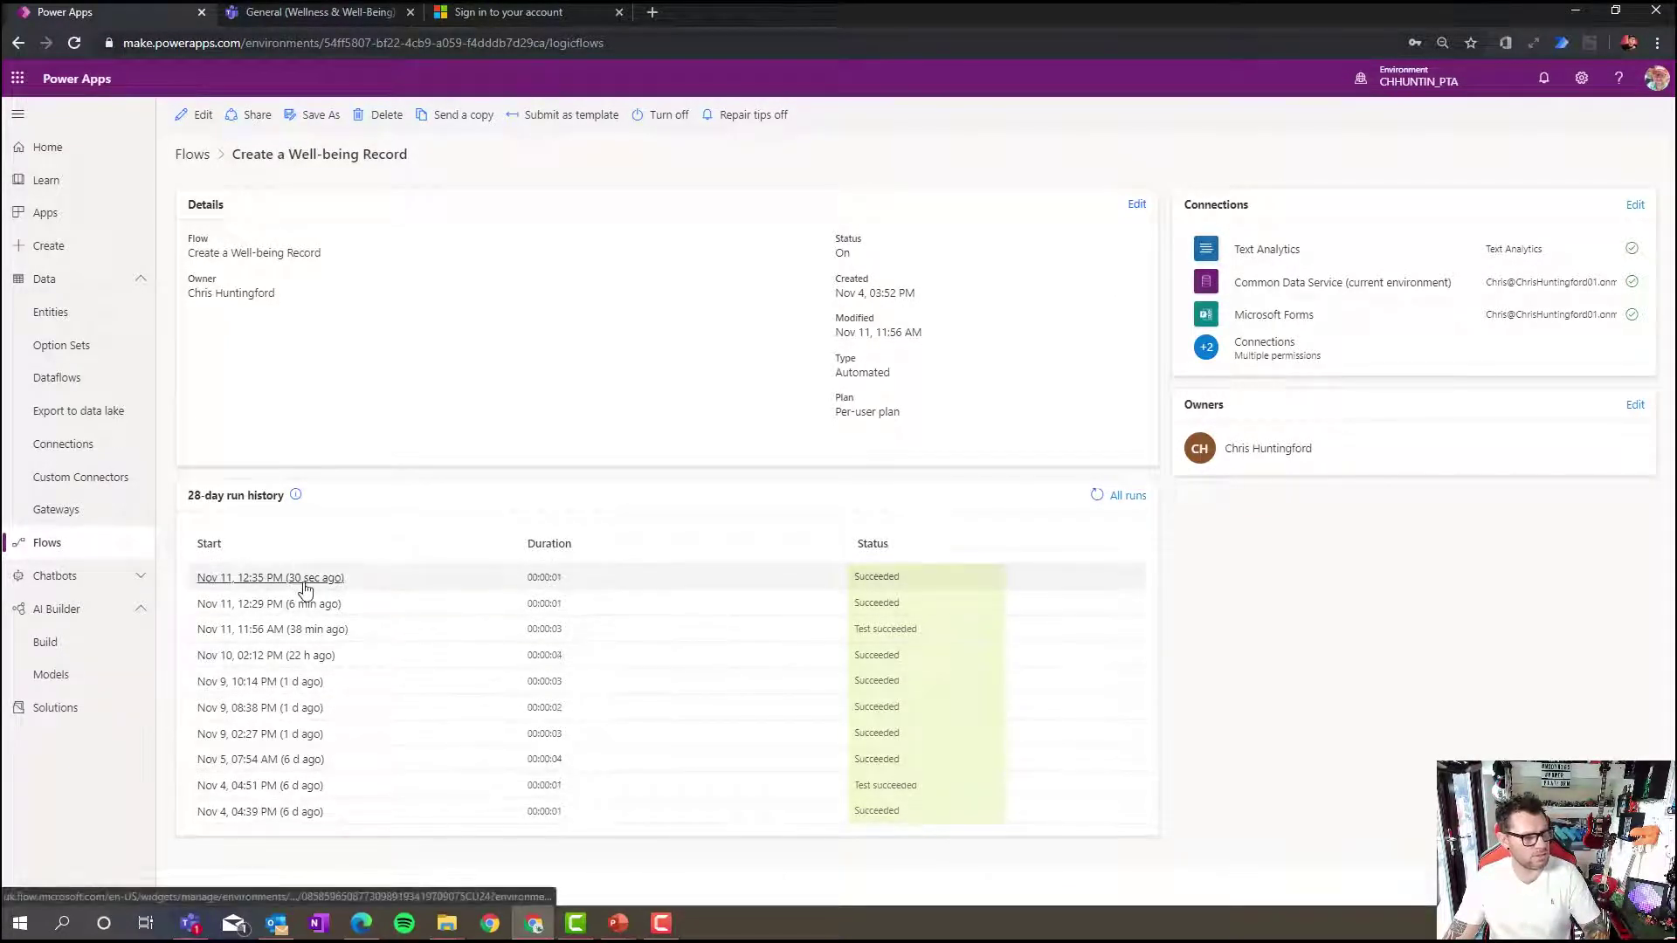
left_click(304, 583)
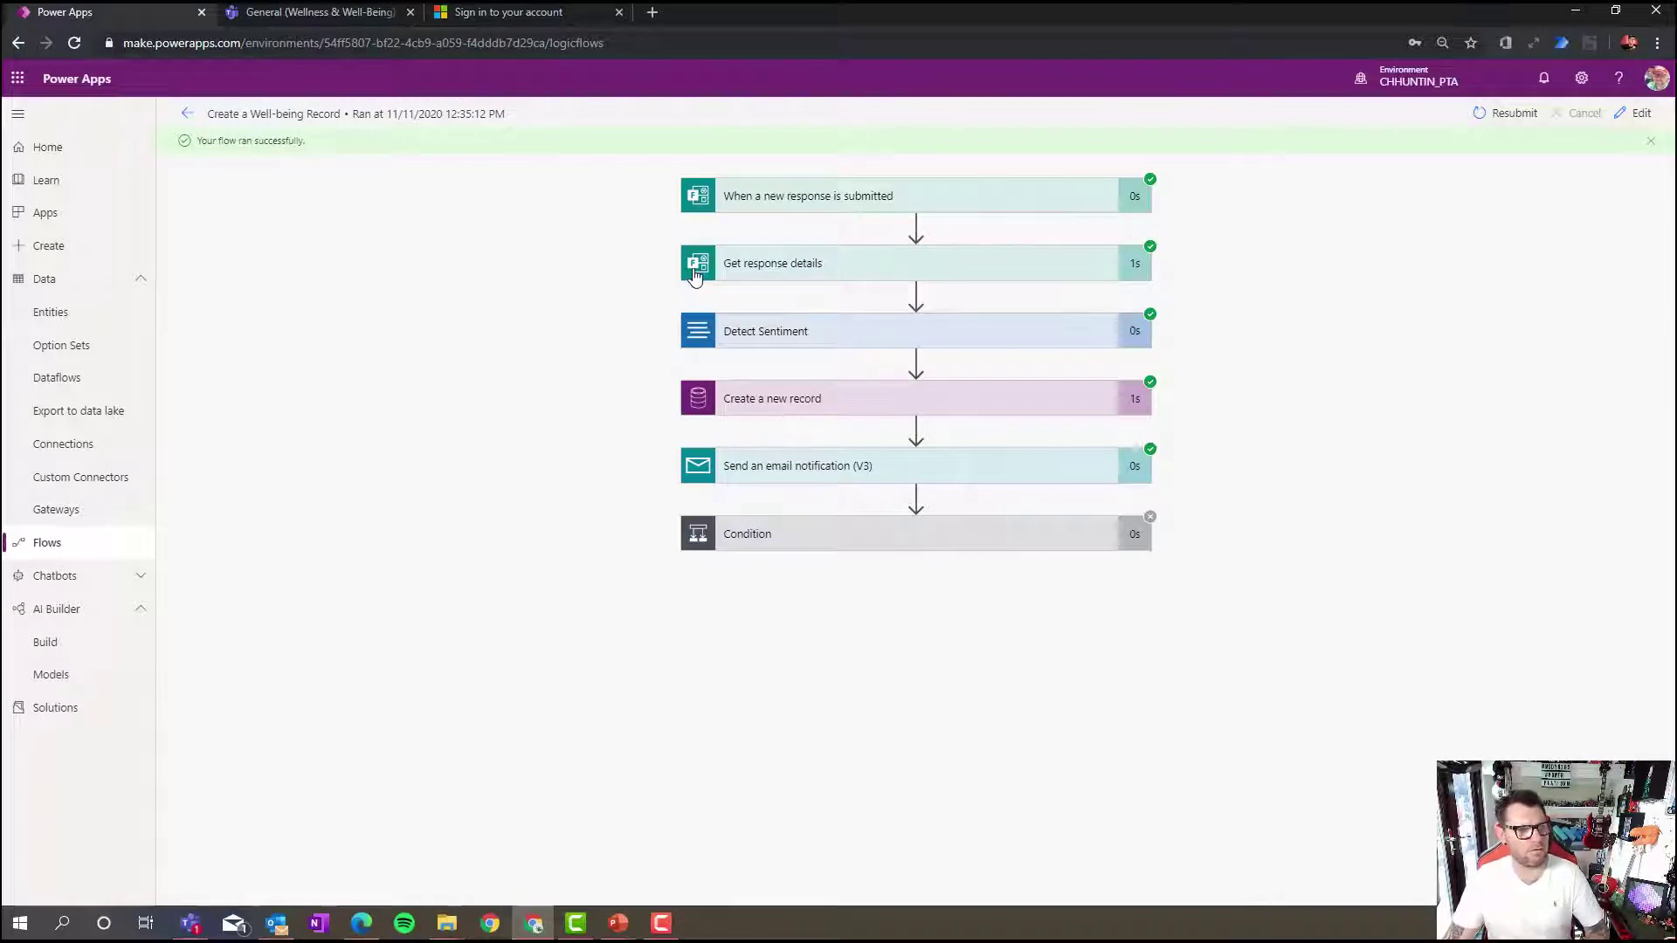
Inspect the new response trigger, Get response details and Detect Sentiment steps of the flow run
left_click(793, 203)
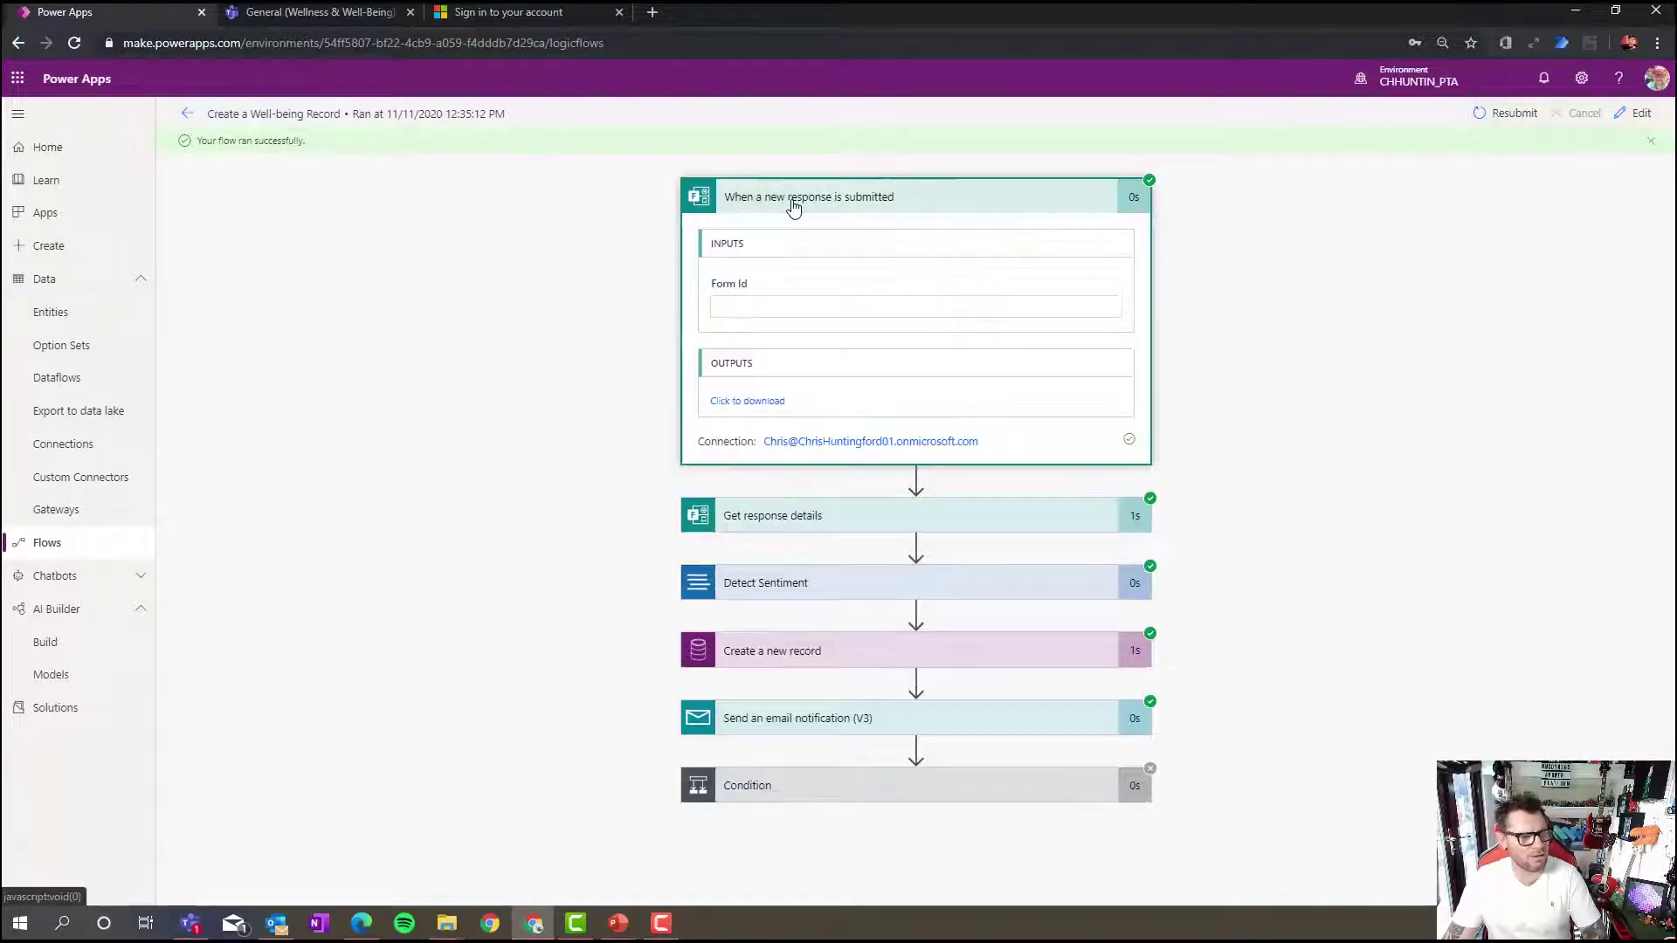
left_click(800, 199)
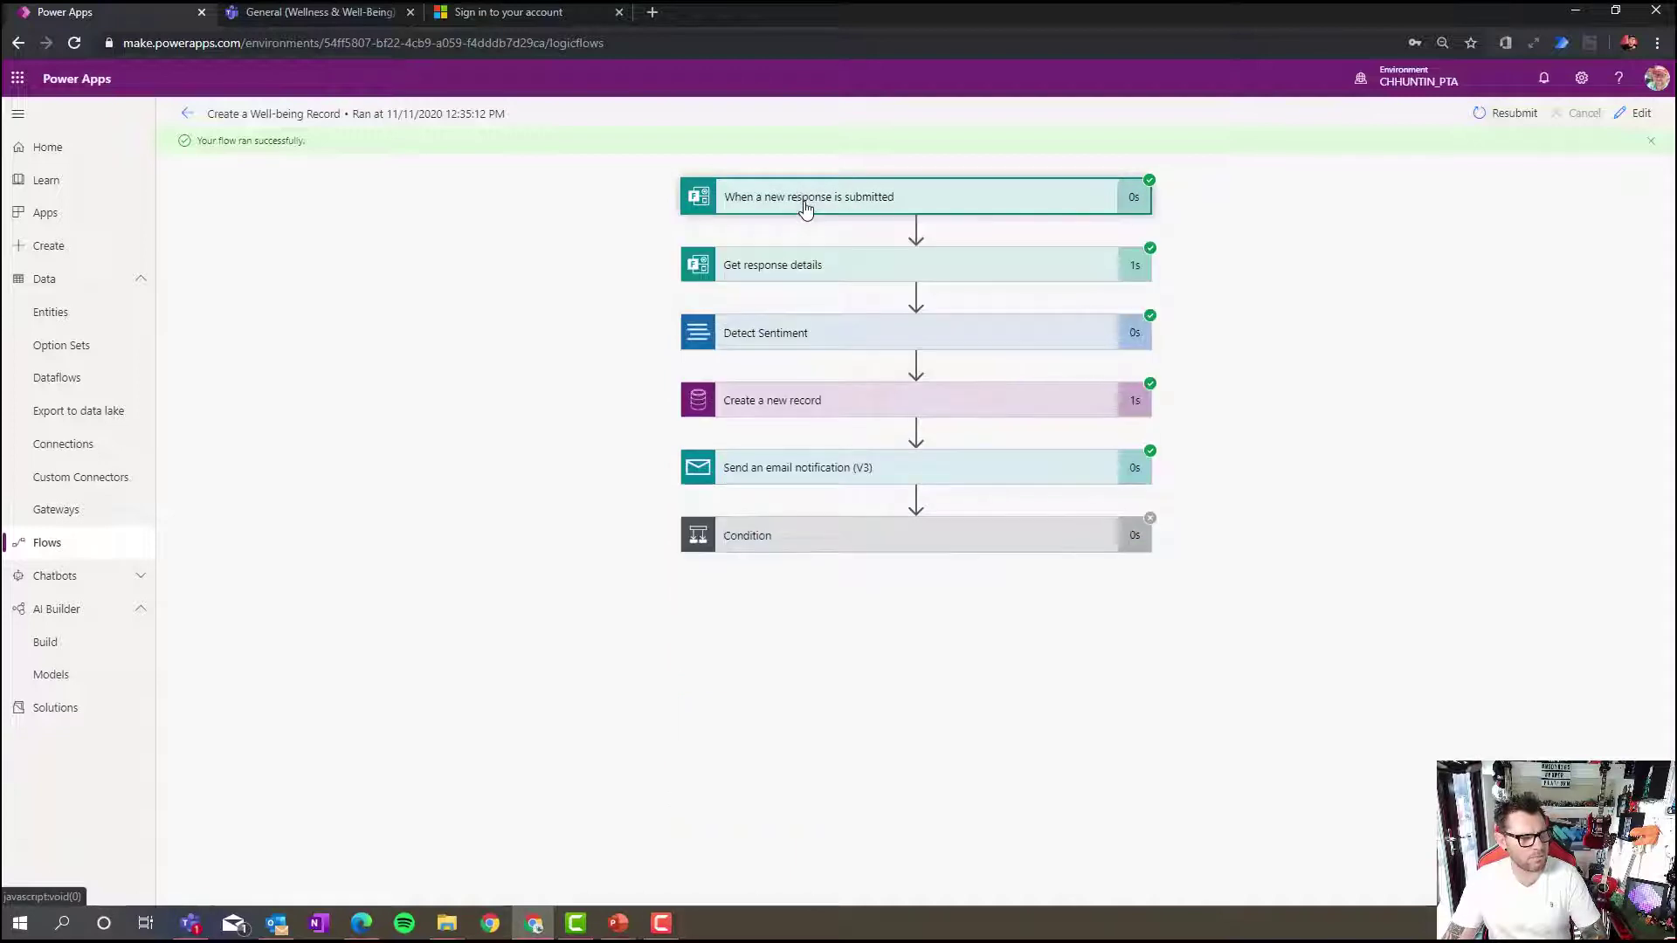
left_click(817, 265)
left_click(819, 266)
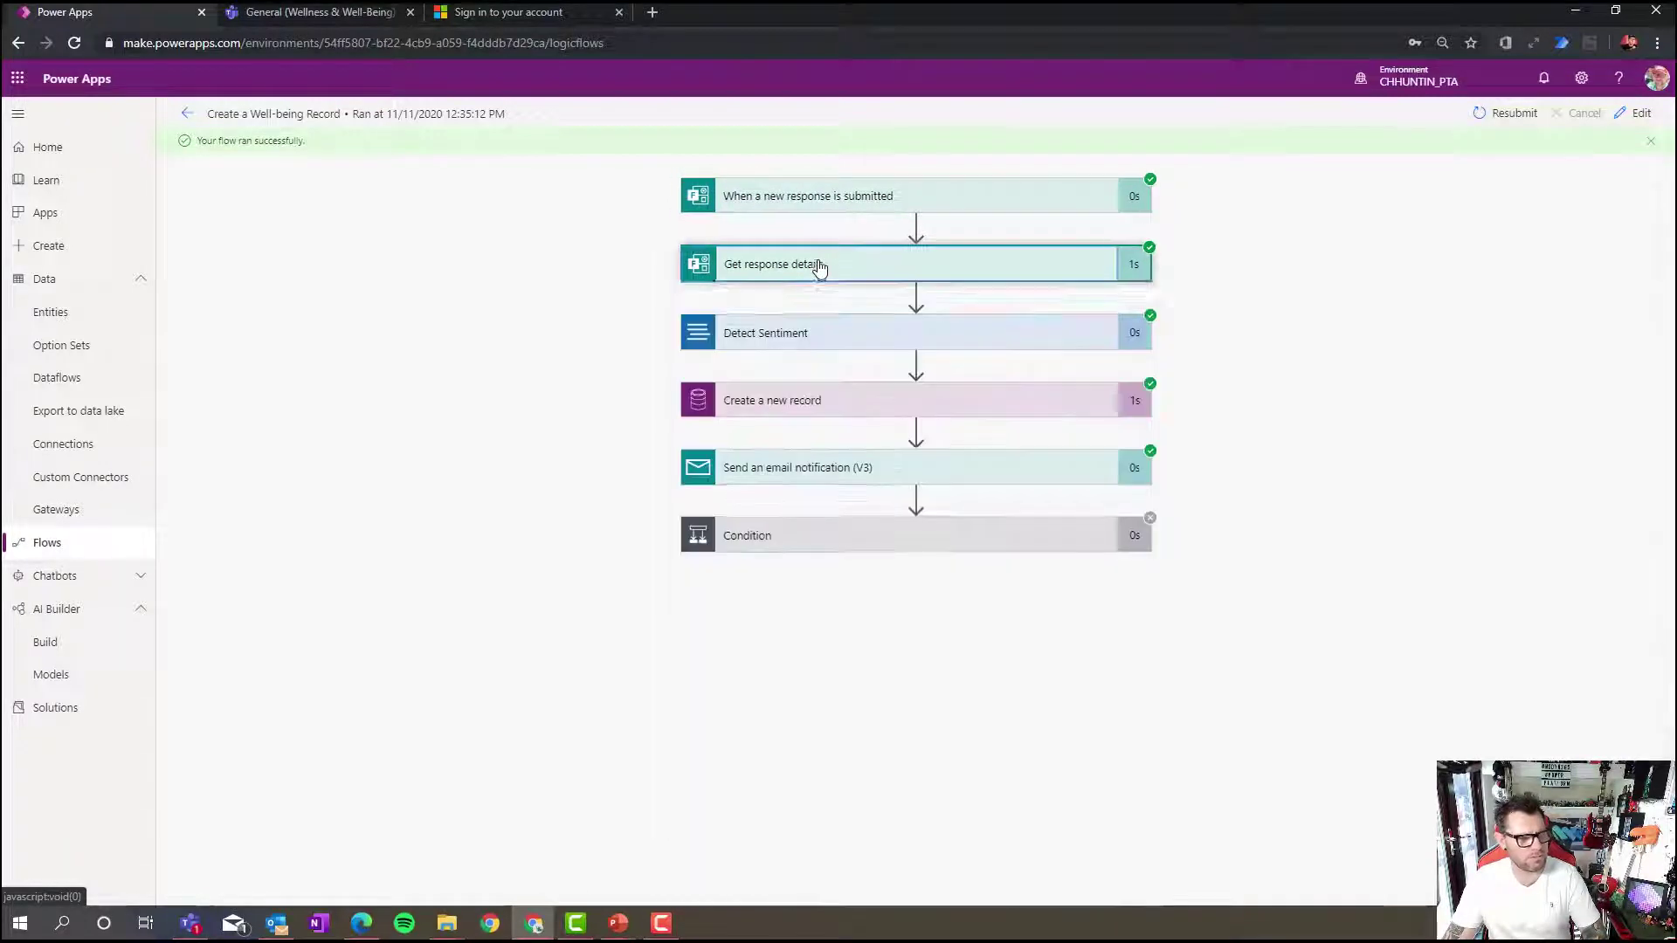
left_click(818, 339)
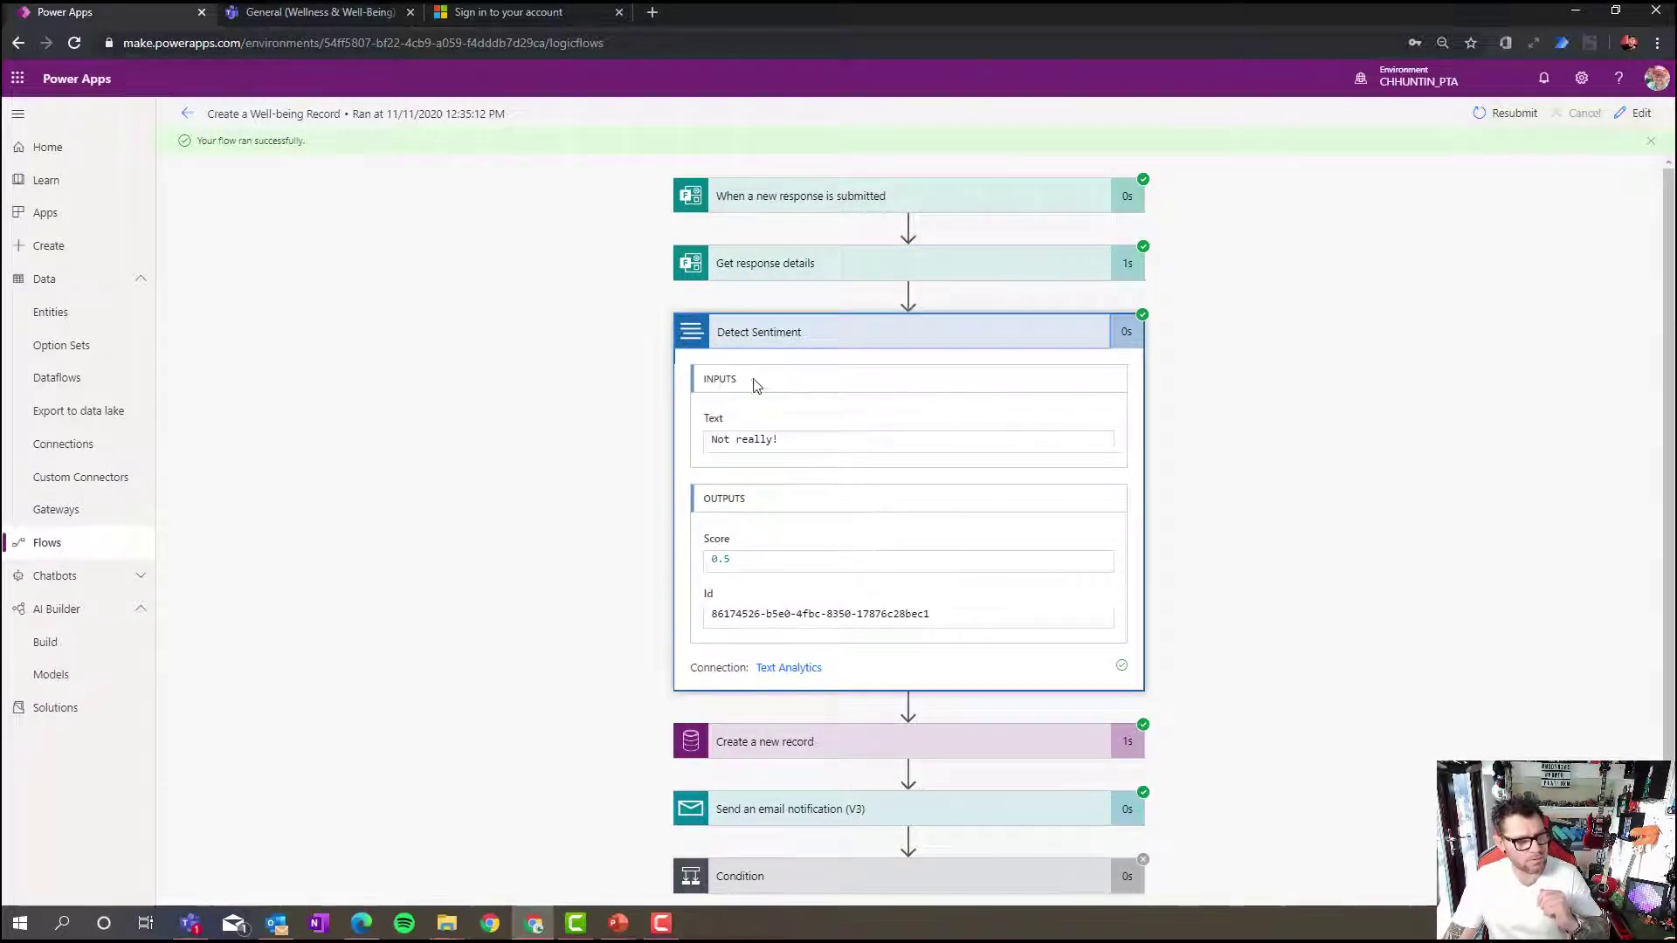
left_click(754, 341)
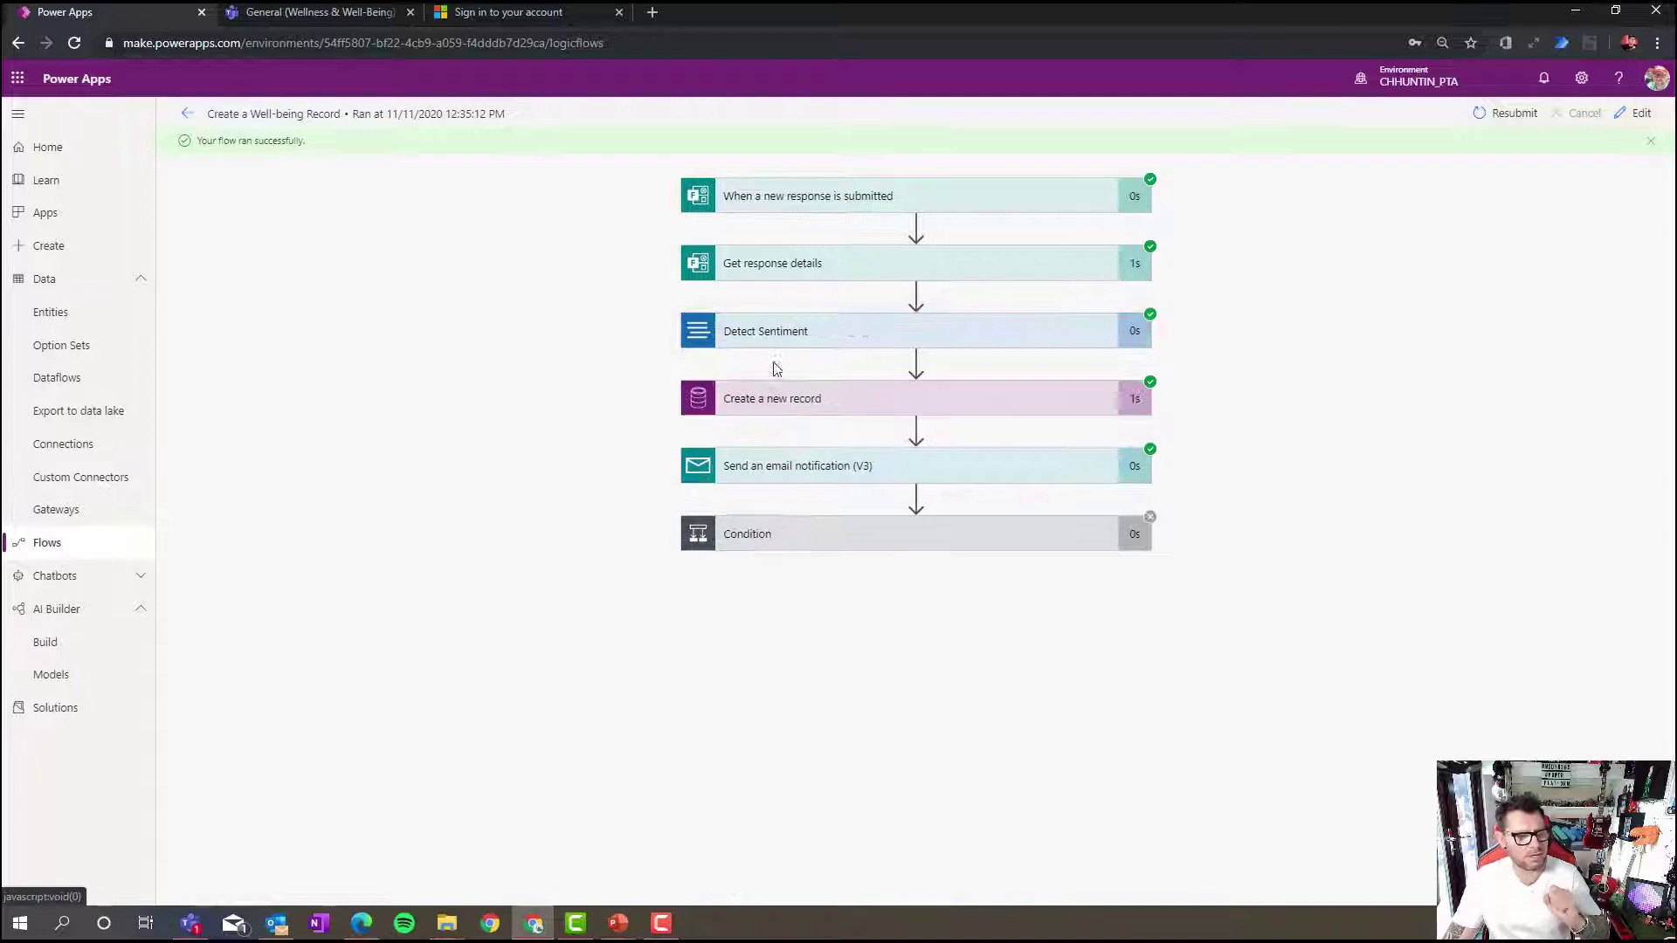
Examine the inputs and outputs of the Create a new record step, then collapse it
left_click(793, 408)
scroll(961, 567, "down", 1)
scroll(1064, 651, "down", 2)
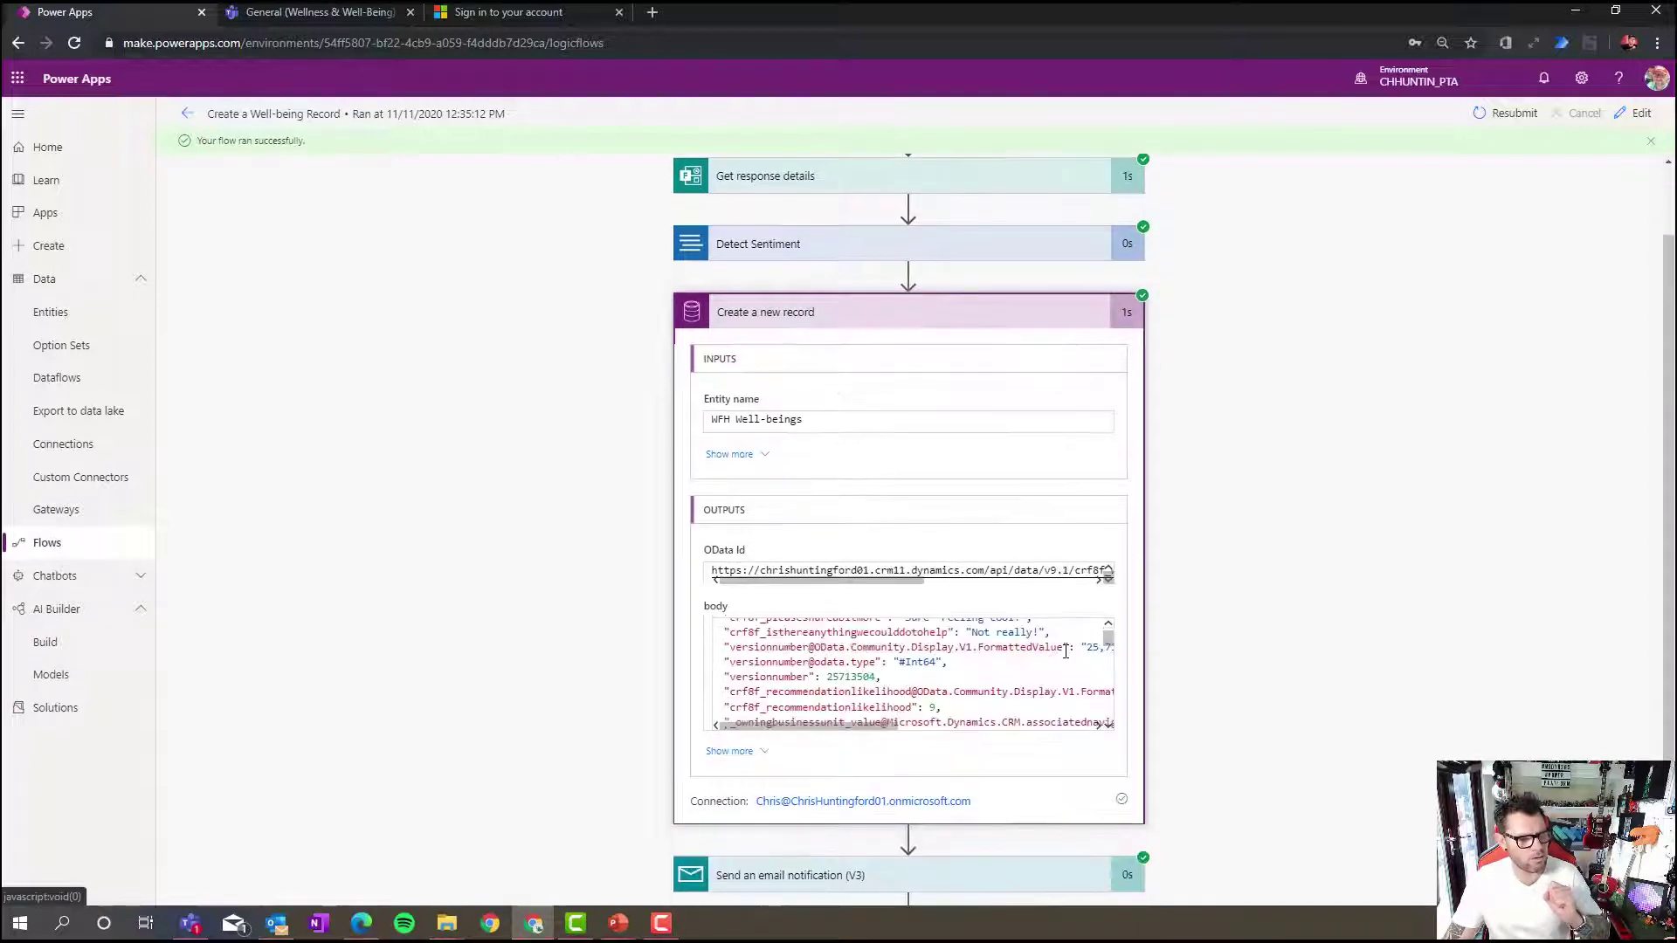
scroll(1063, 650, "down", 1)
scroll(1055, 636, "up", 1)
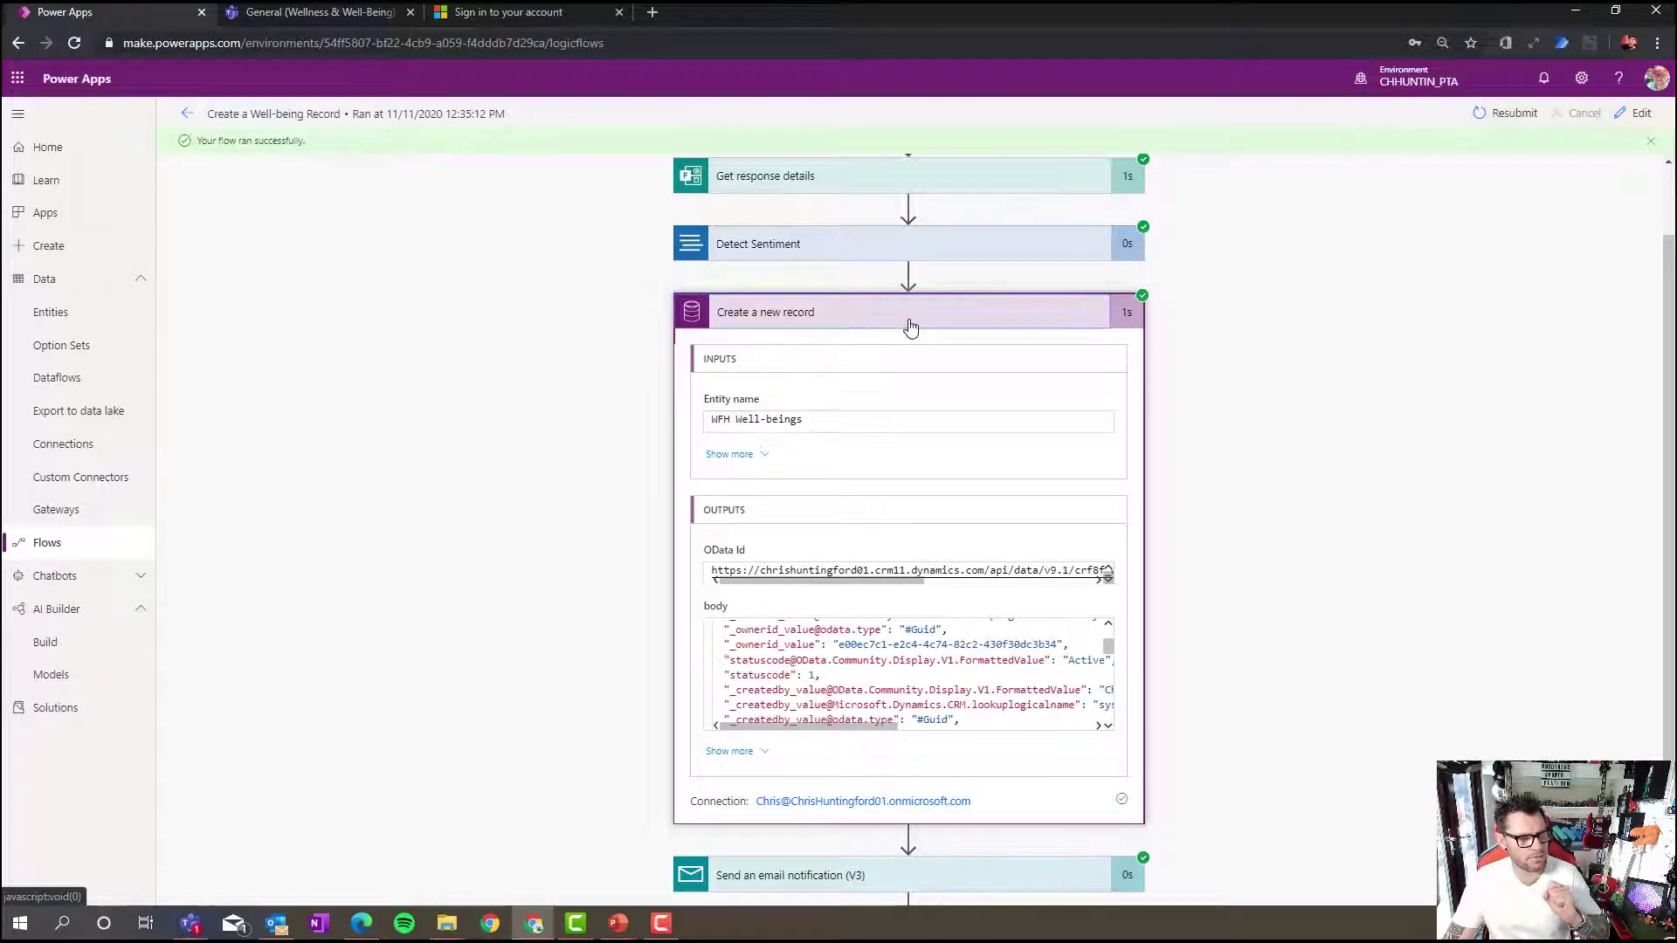
left_click(909, 323)
Review the Send an email notification (V3) step and expand the Condition to show its two branches
left_click(910, 465)
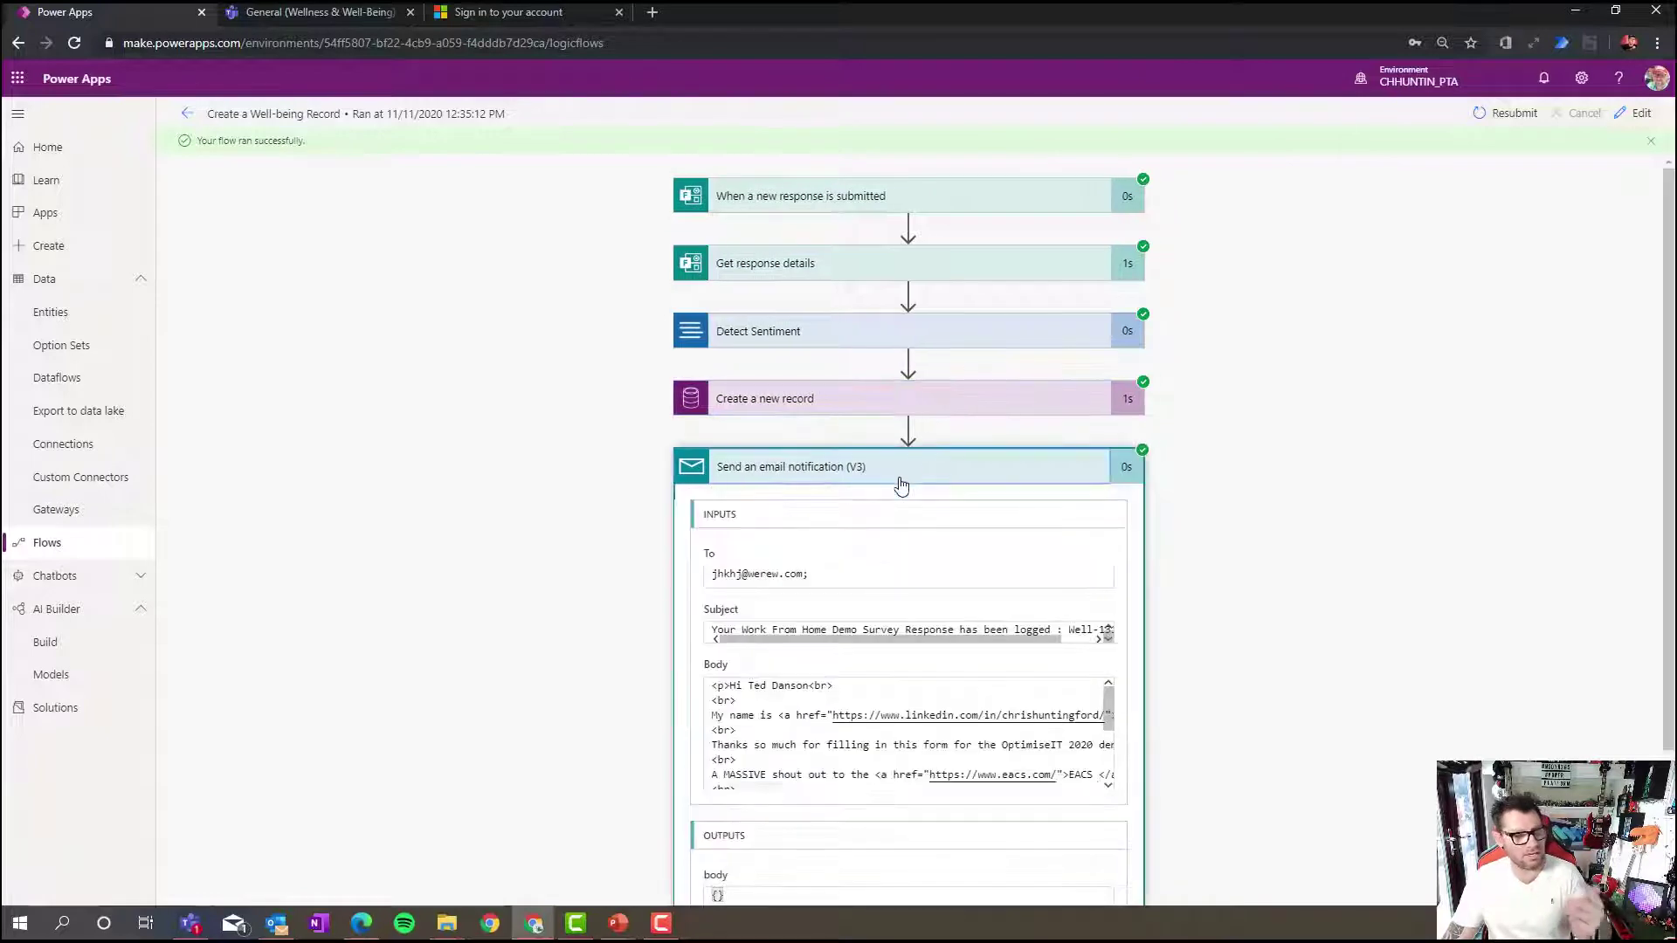
left_click(905, 476)
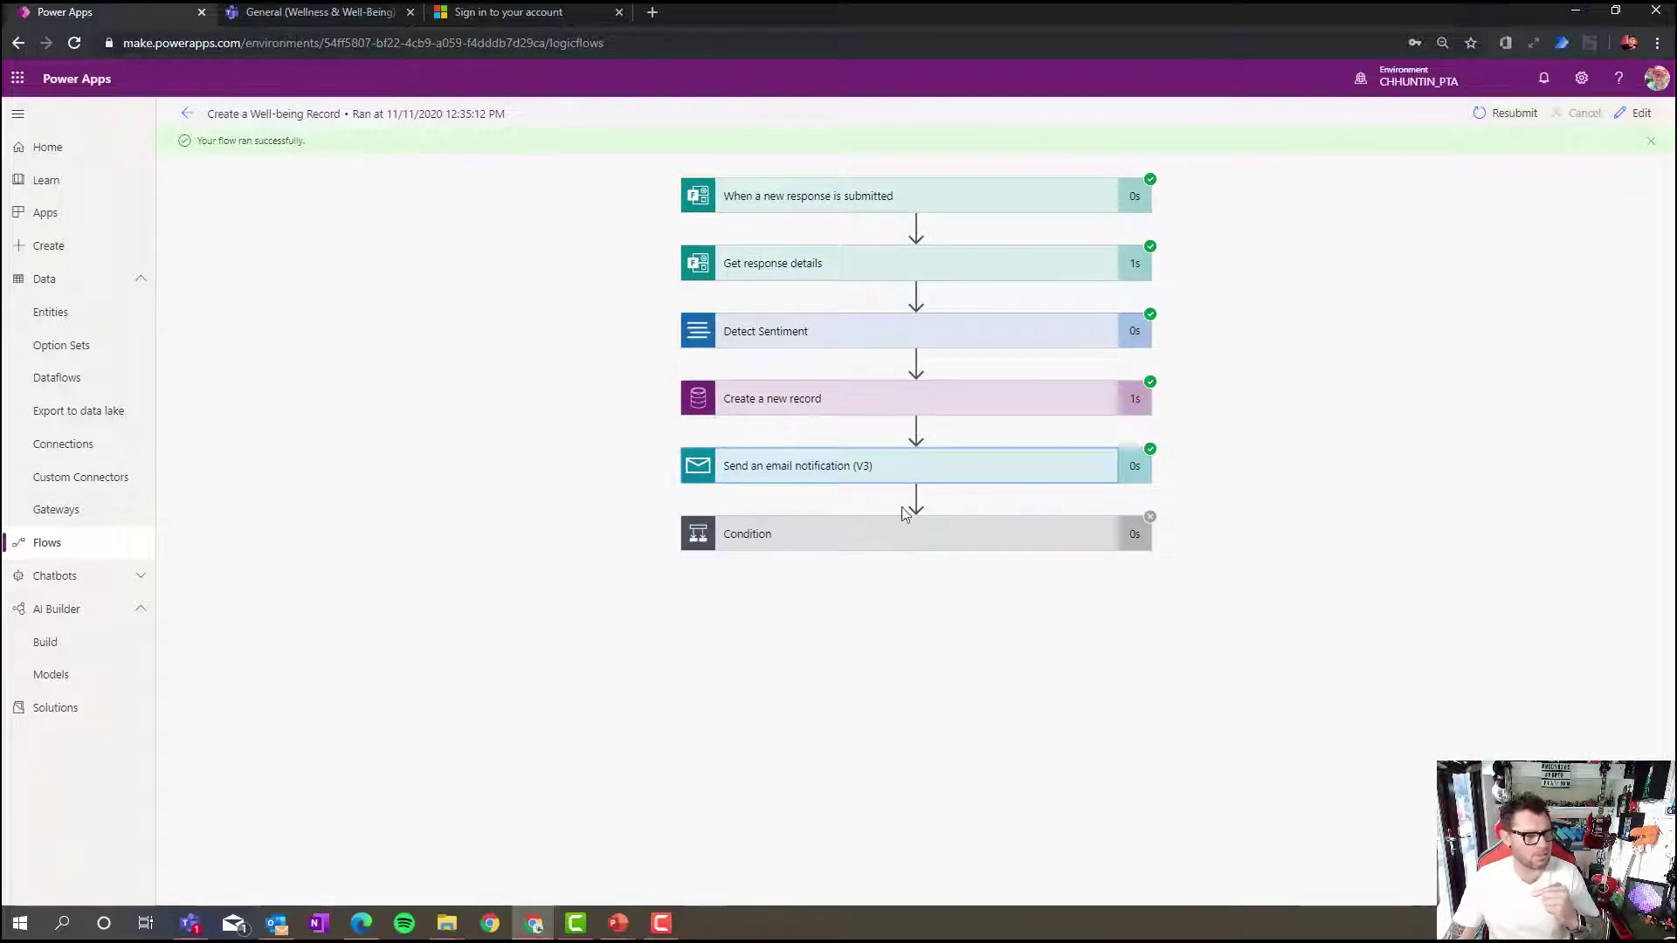
left_click(904, 534)
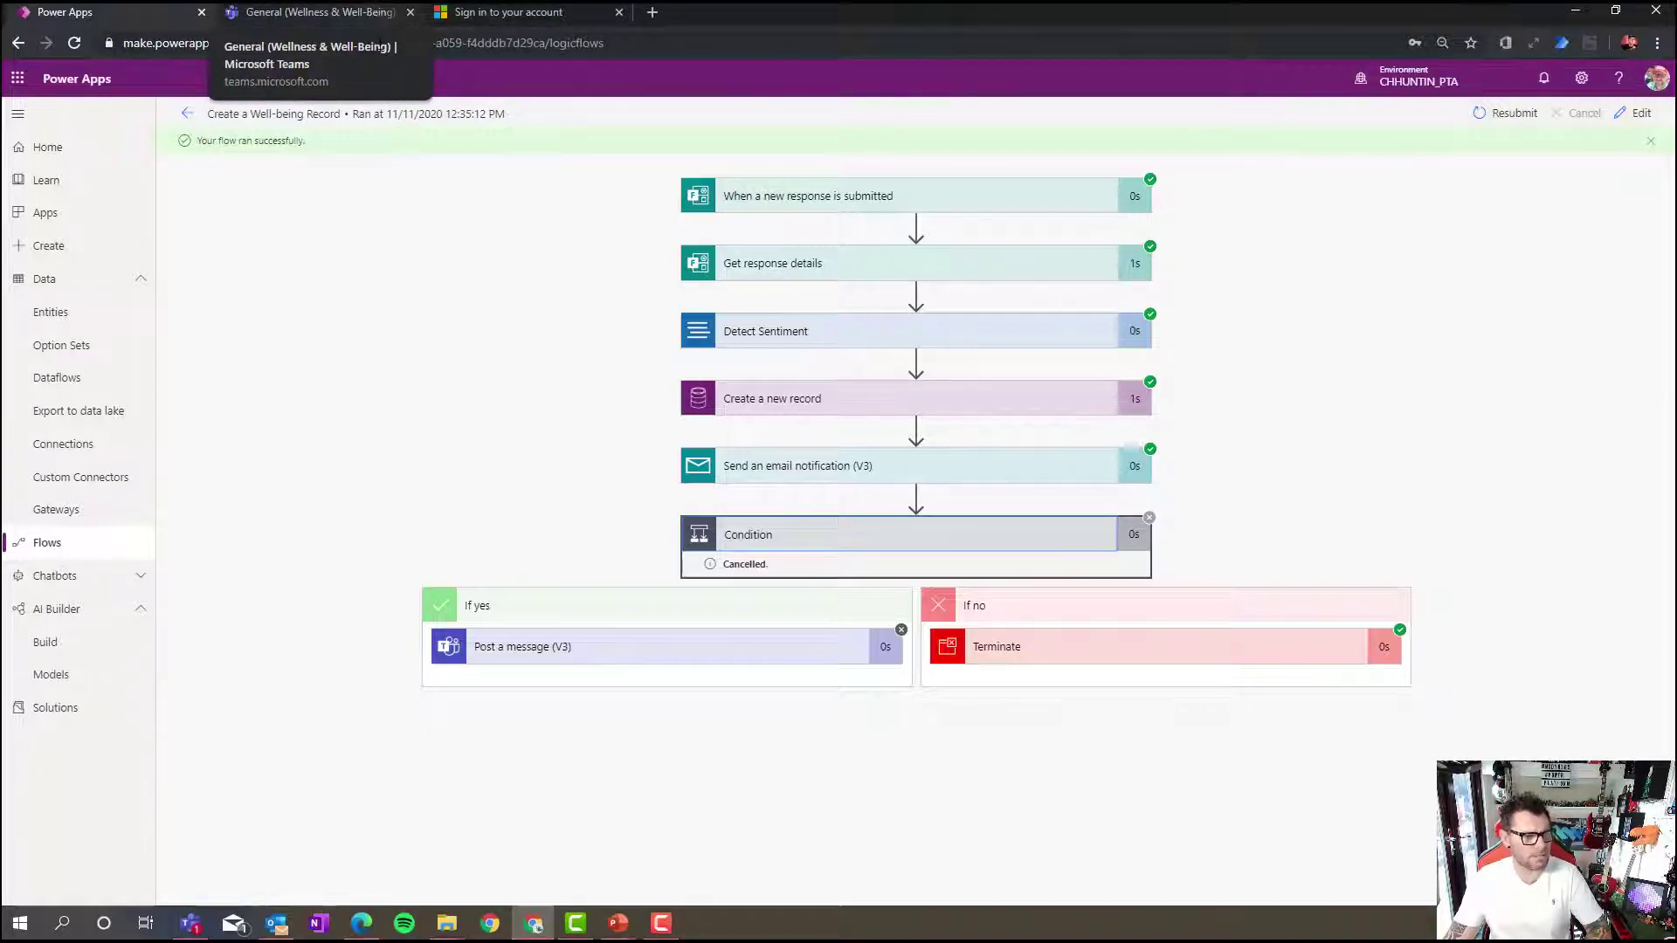
Return to the Entities list and shrink the browser window to view the solution architecture slide behind it, restoring the full size after viewing
left_click(92, 314)
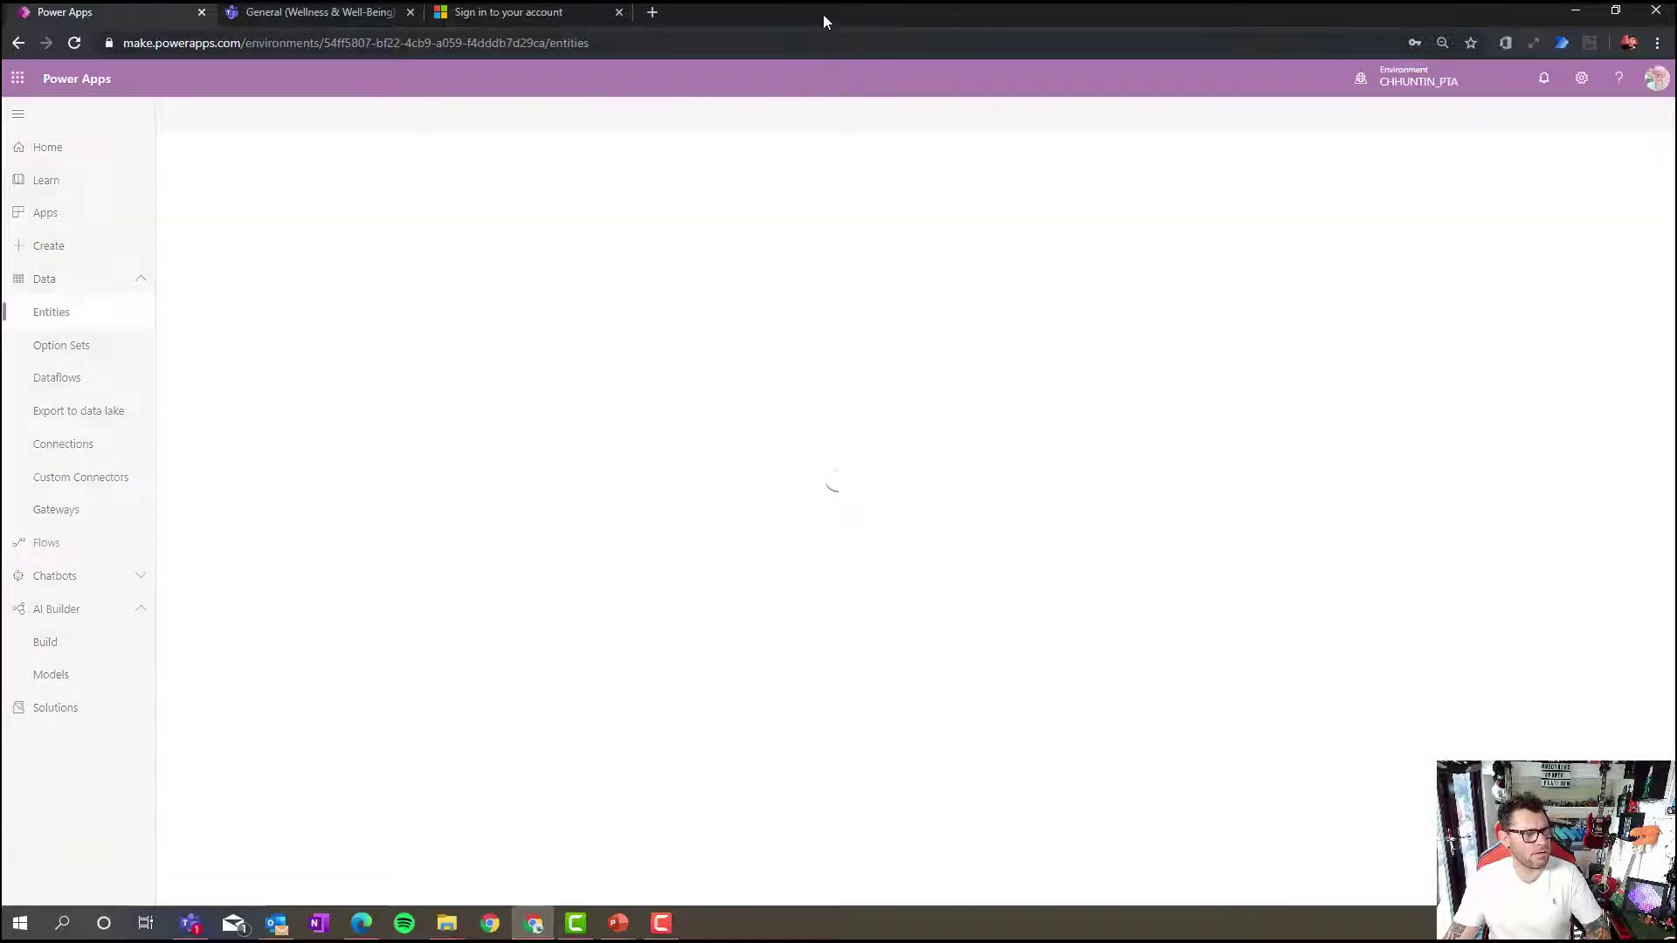
double_click(823, 14)
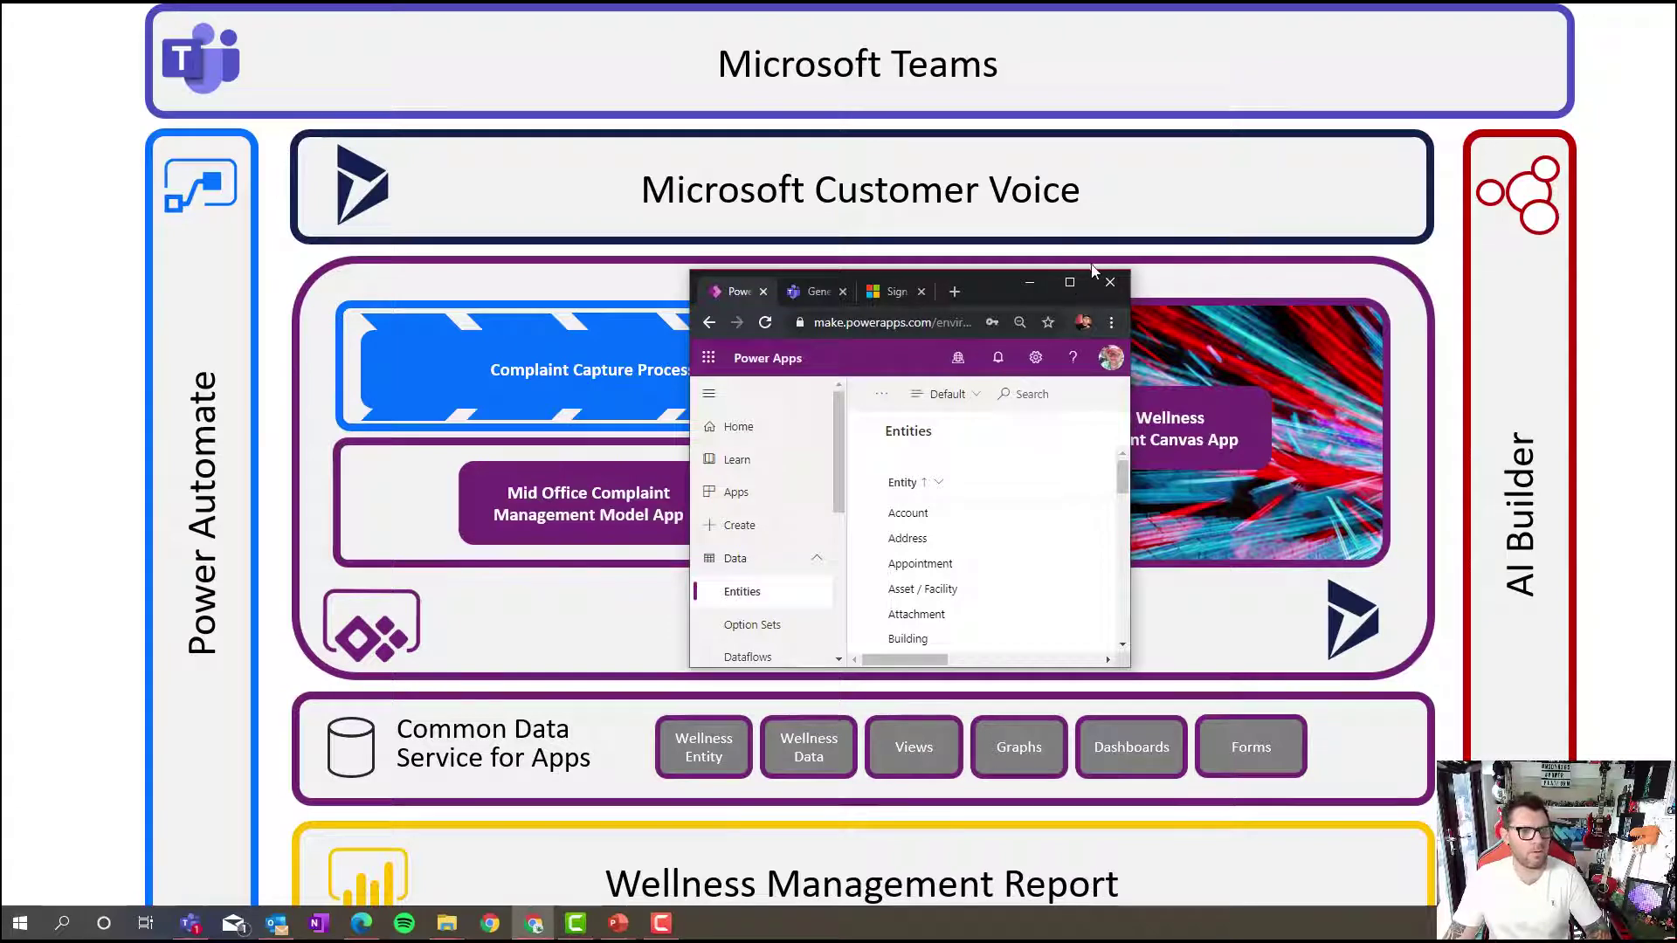
left_click(1071, 284)
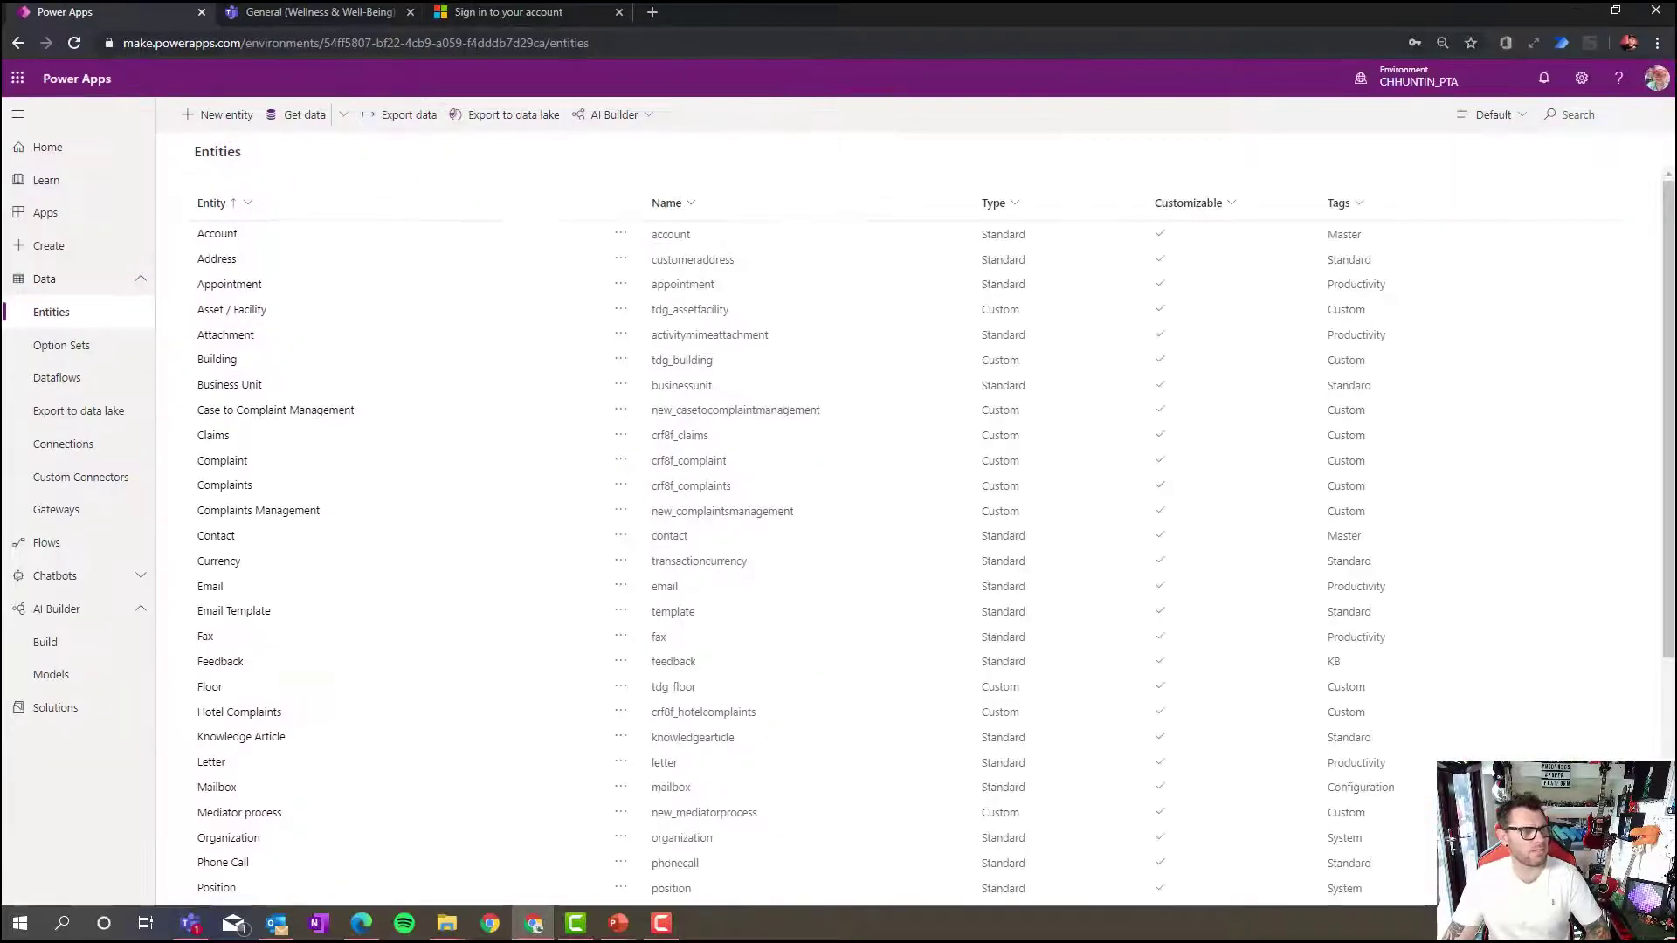
left_click_drag(747, 13, 1215, 259)
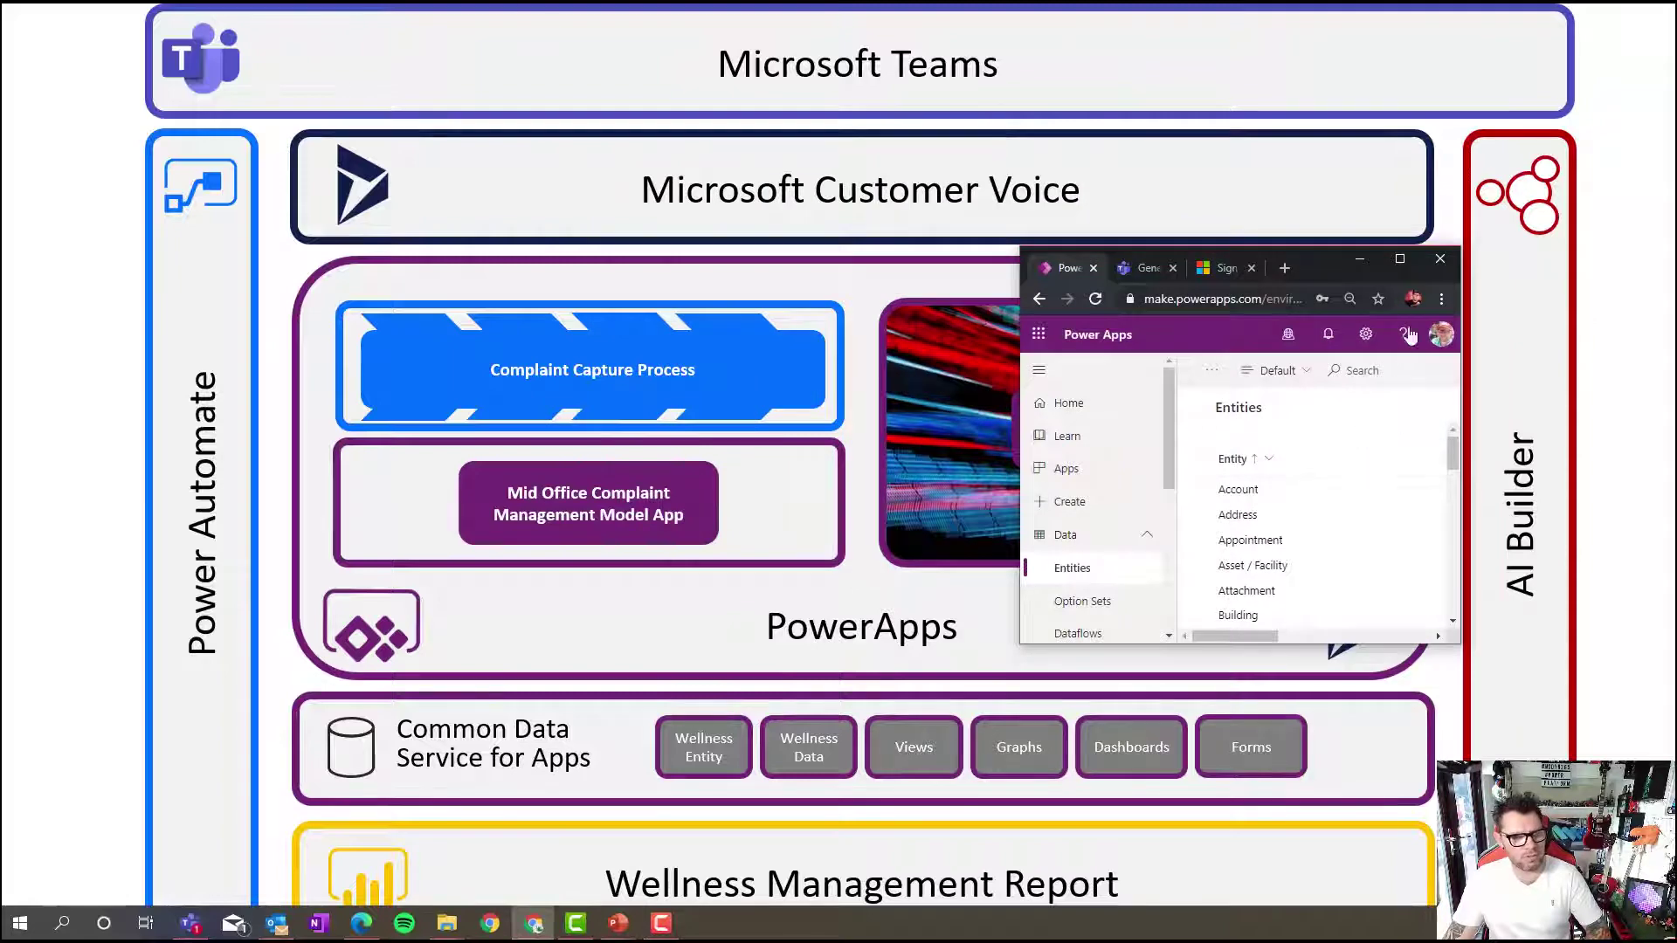
left_click(1401, 266)
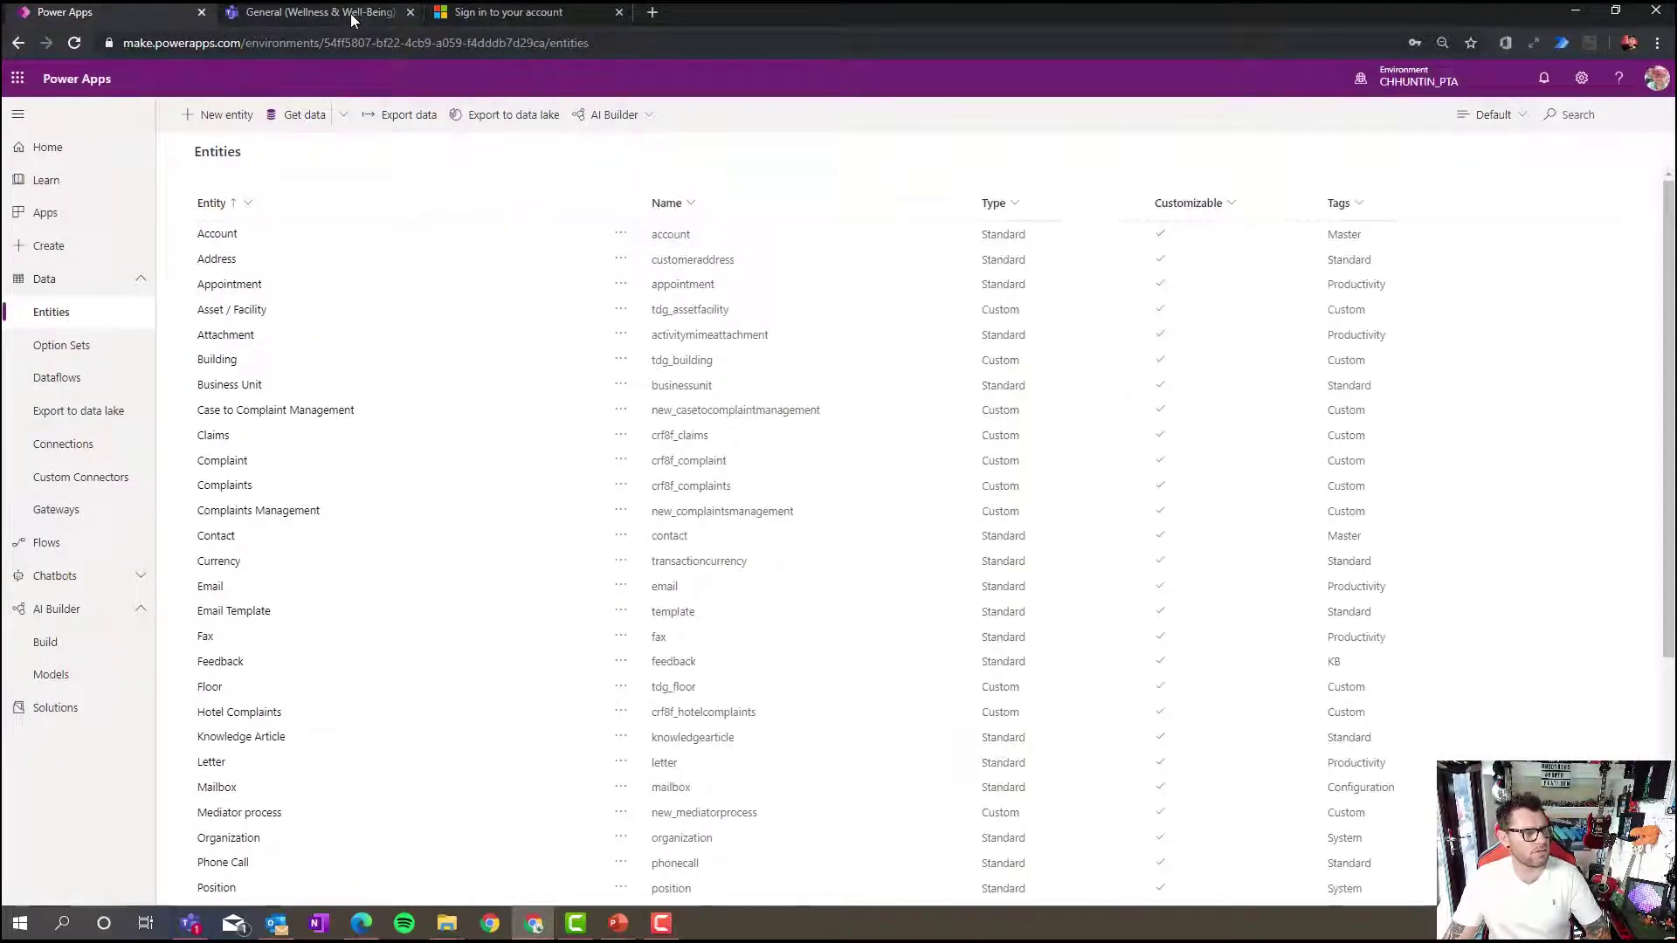
Switch to Microsoft Teams, open the Well-Being Analytics report and examine its feeling, Net Promotor Score and average score gauges
left_click(352, 14)
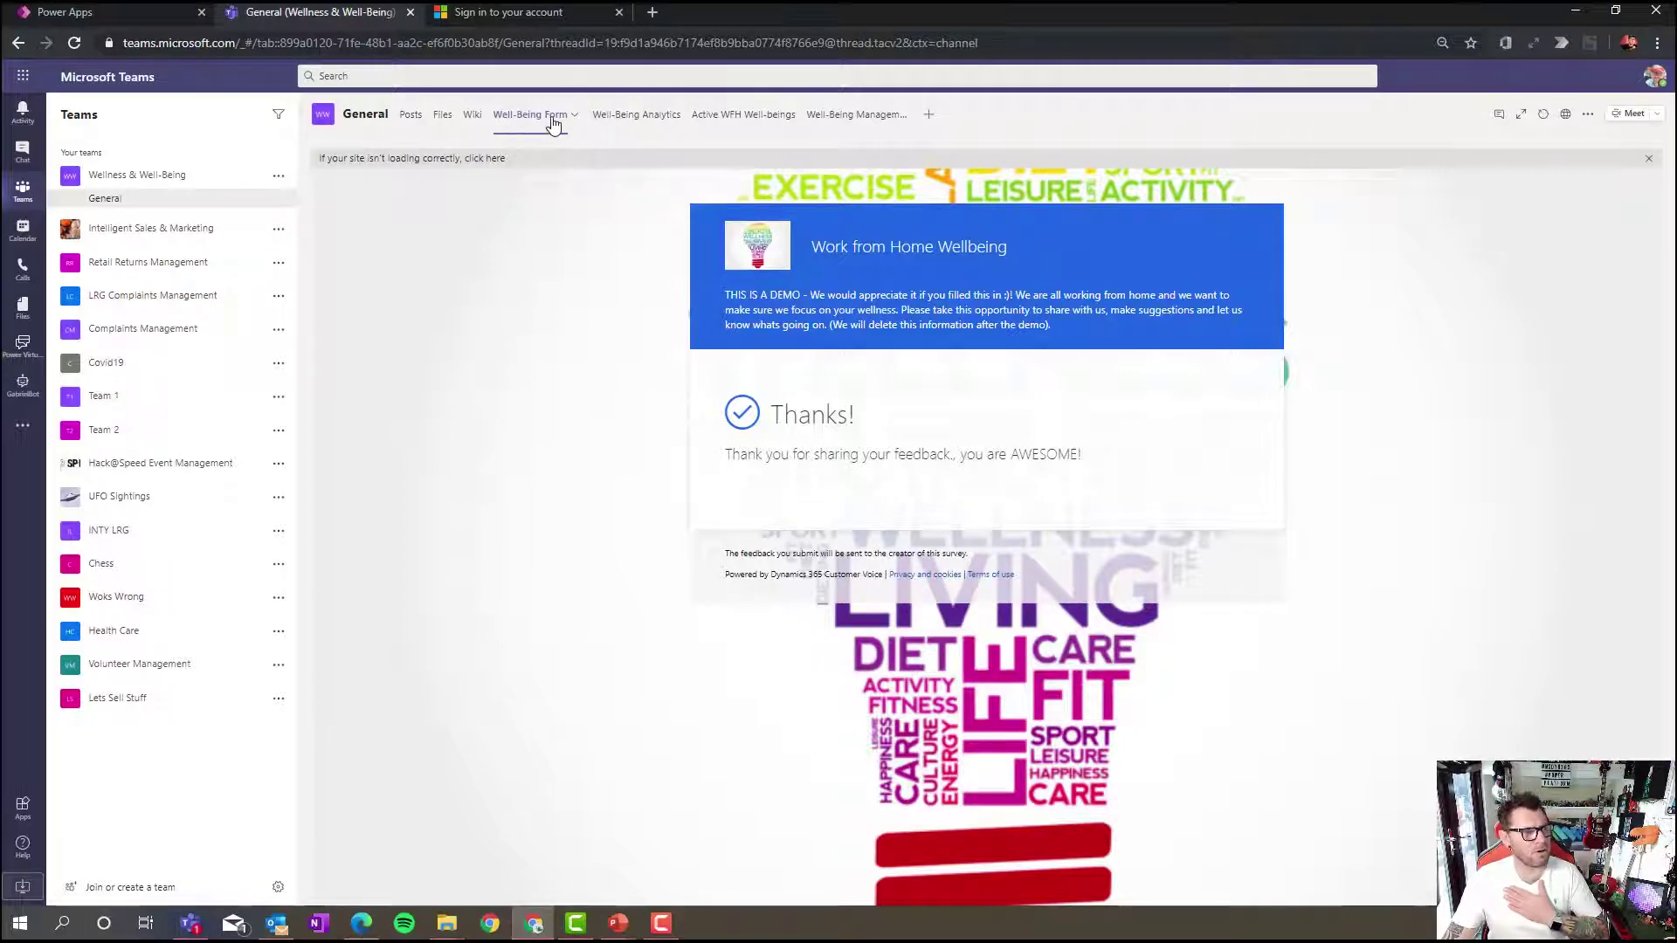
left_click(625, 123)
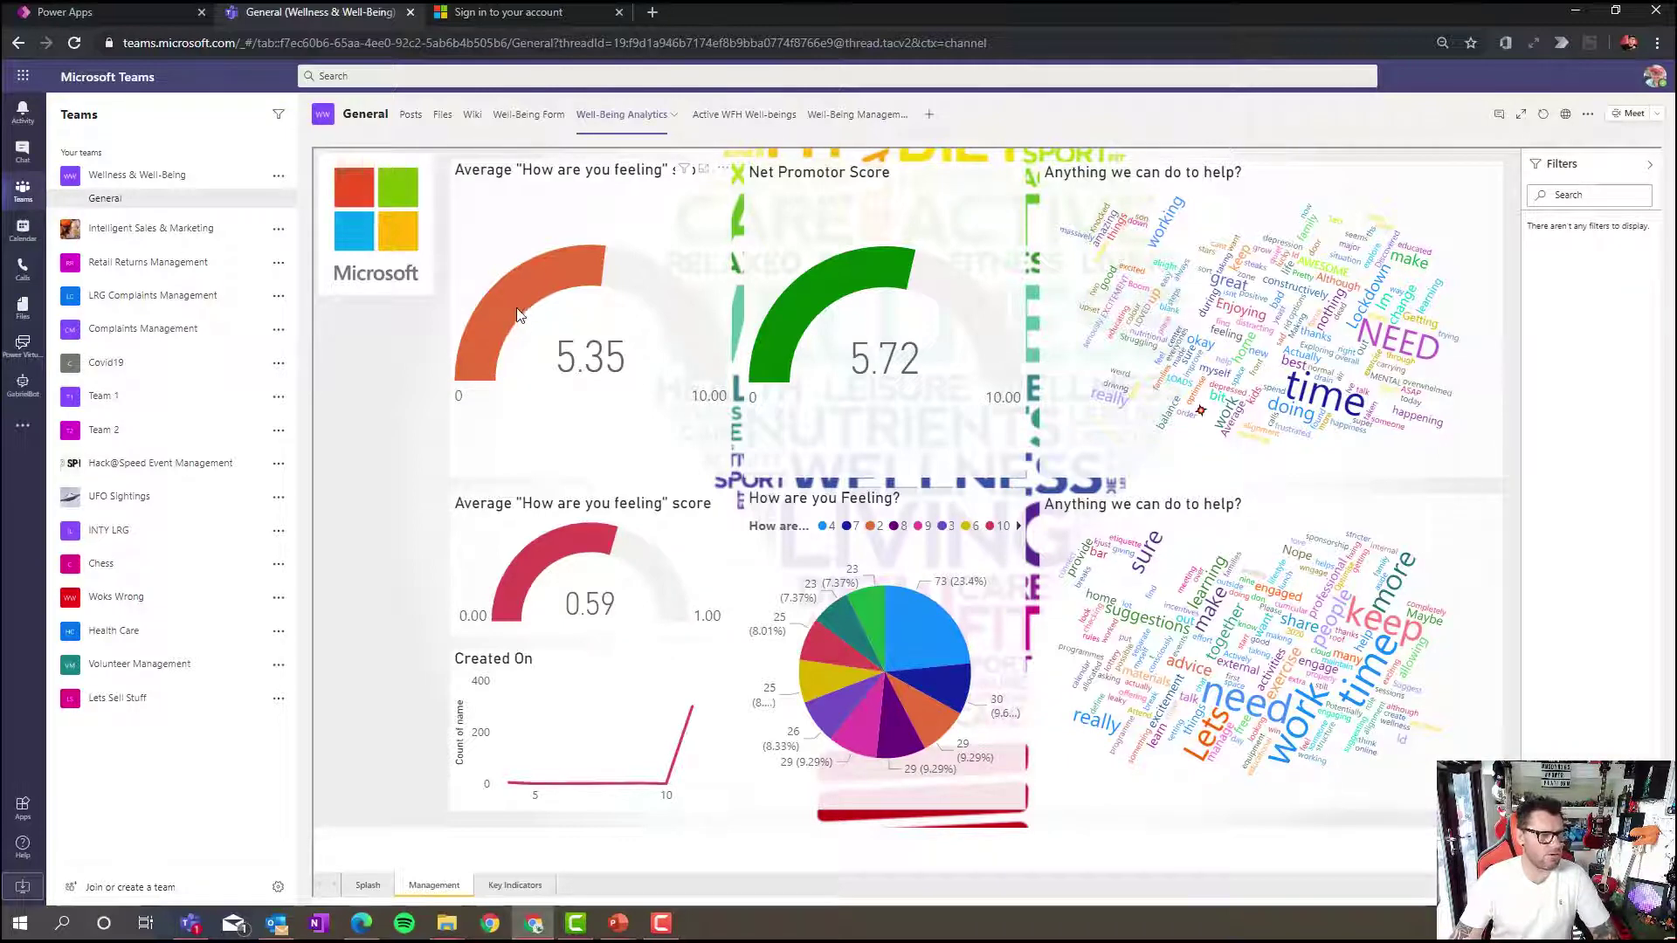
mouse_move(549, 299)
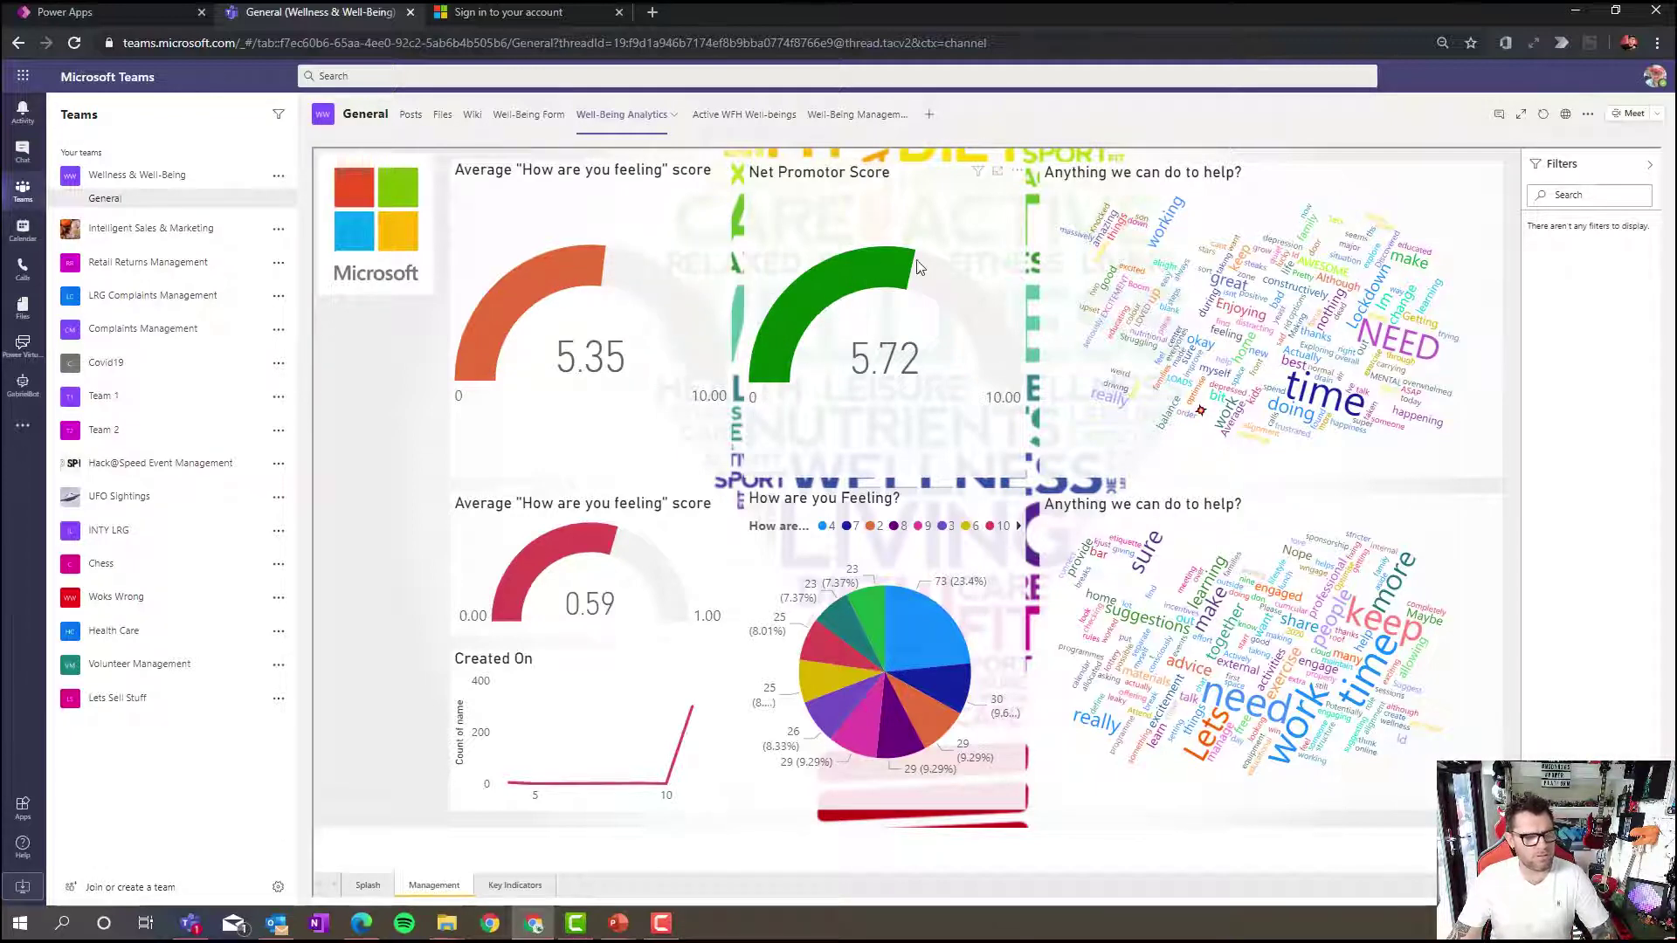
mouse_move(928, 267)
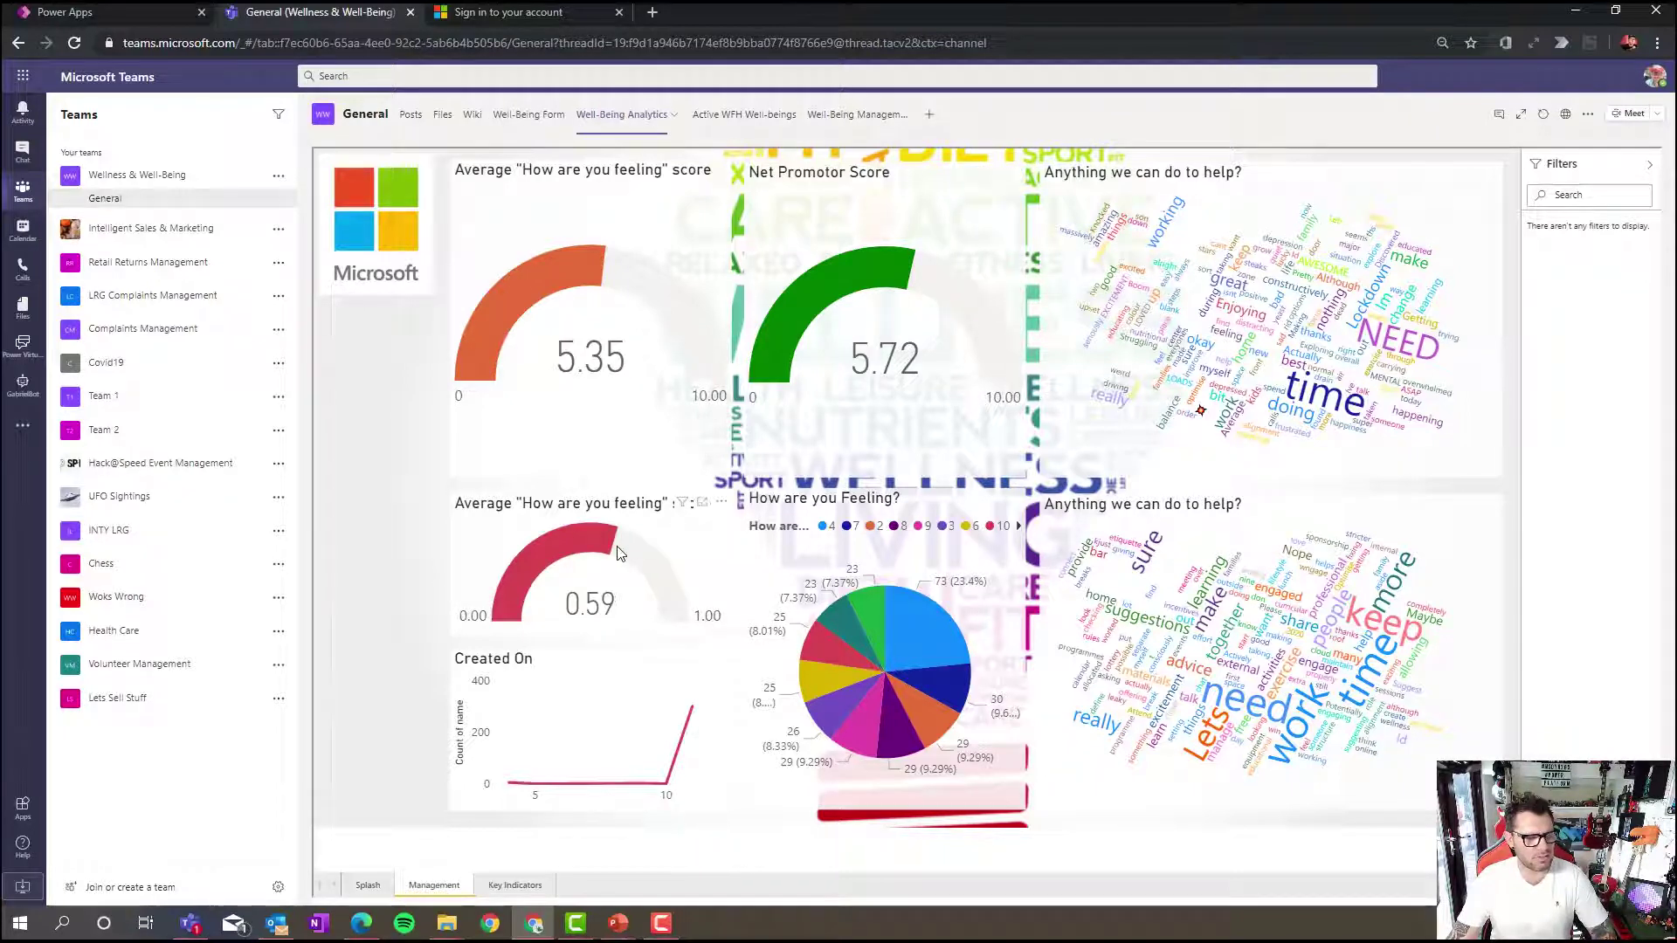
mouse_move(618, 552)
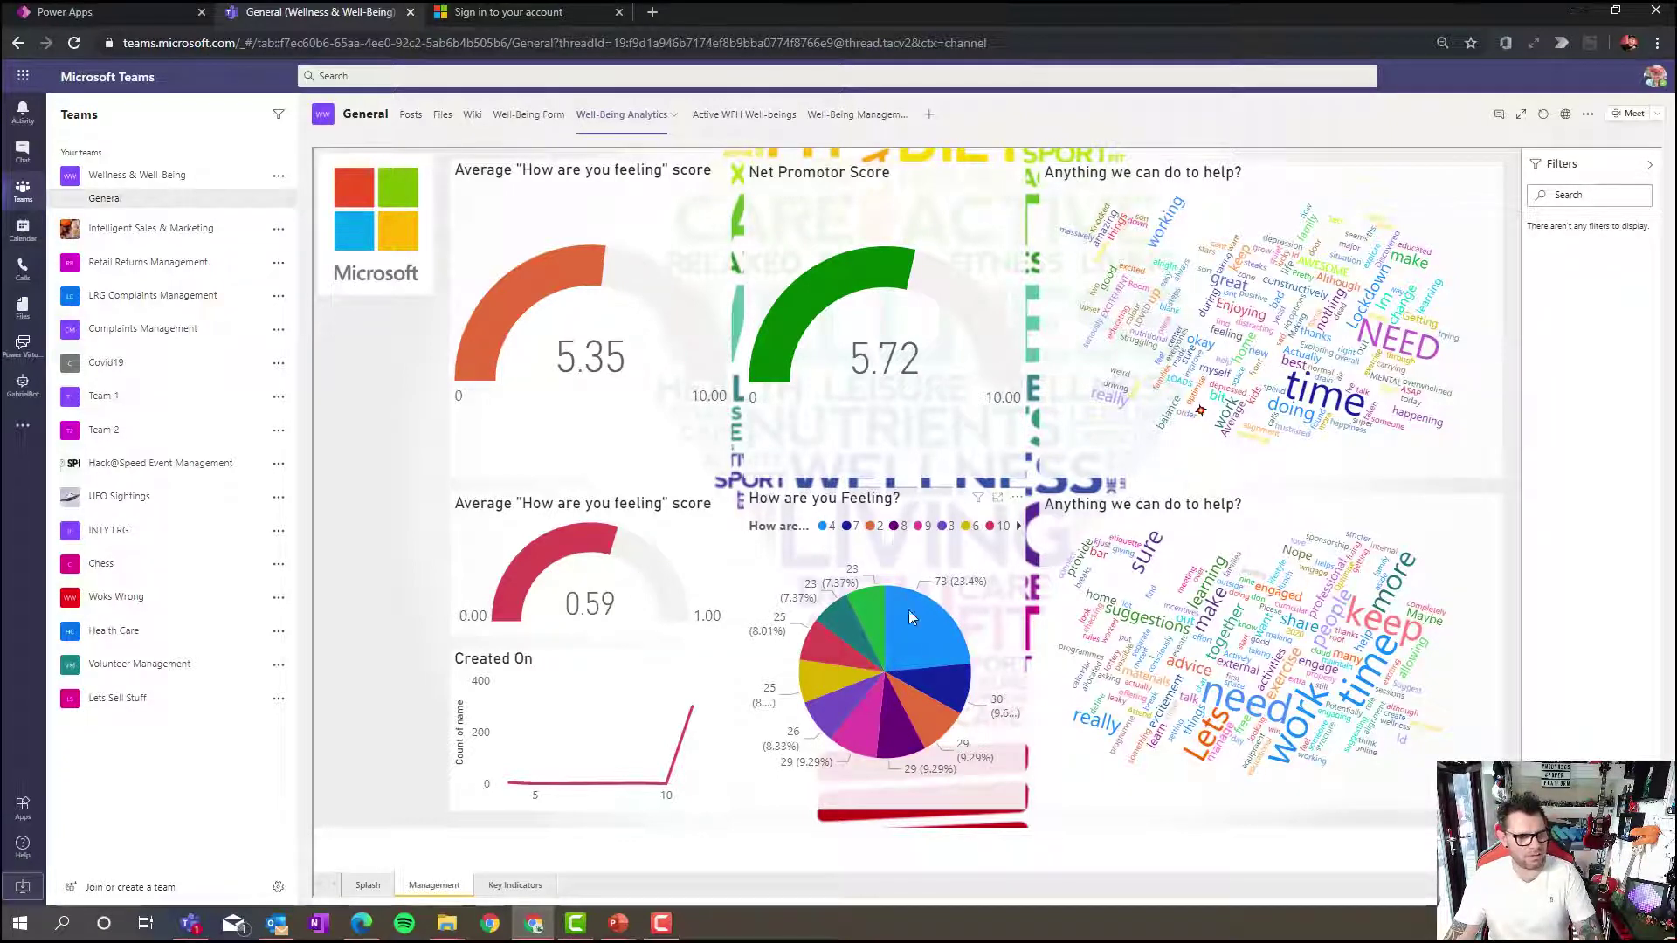
Filter the report by feeling score 4 and after that by score 1 using the How are you Feeling? chart
left_click(906, 641)
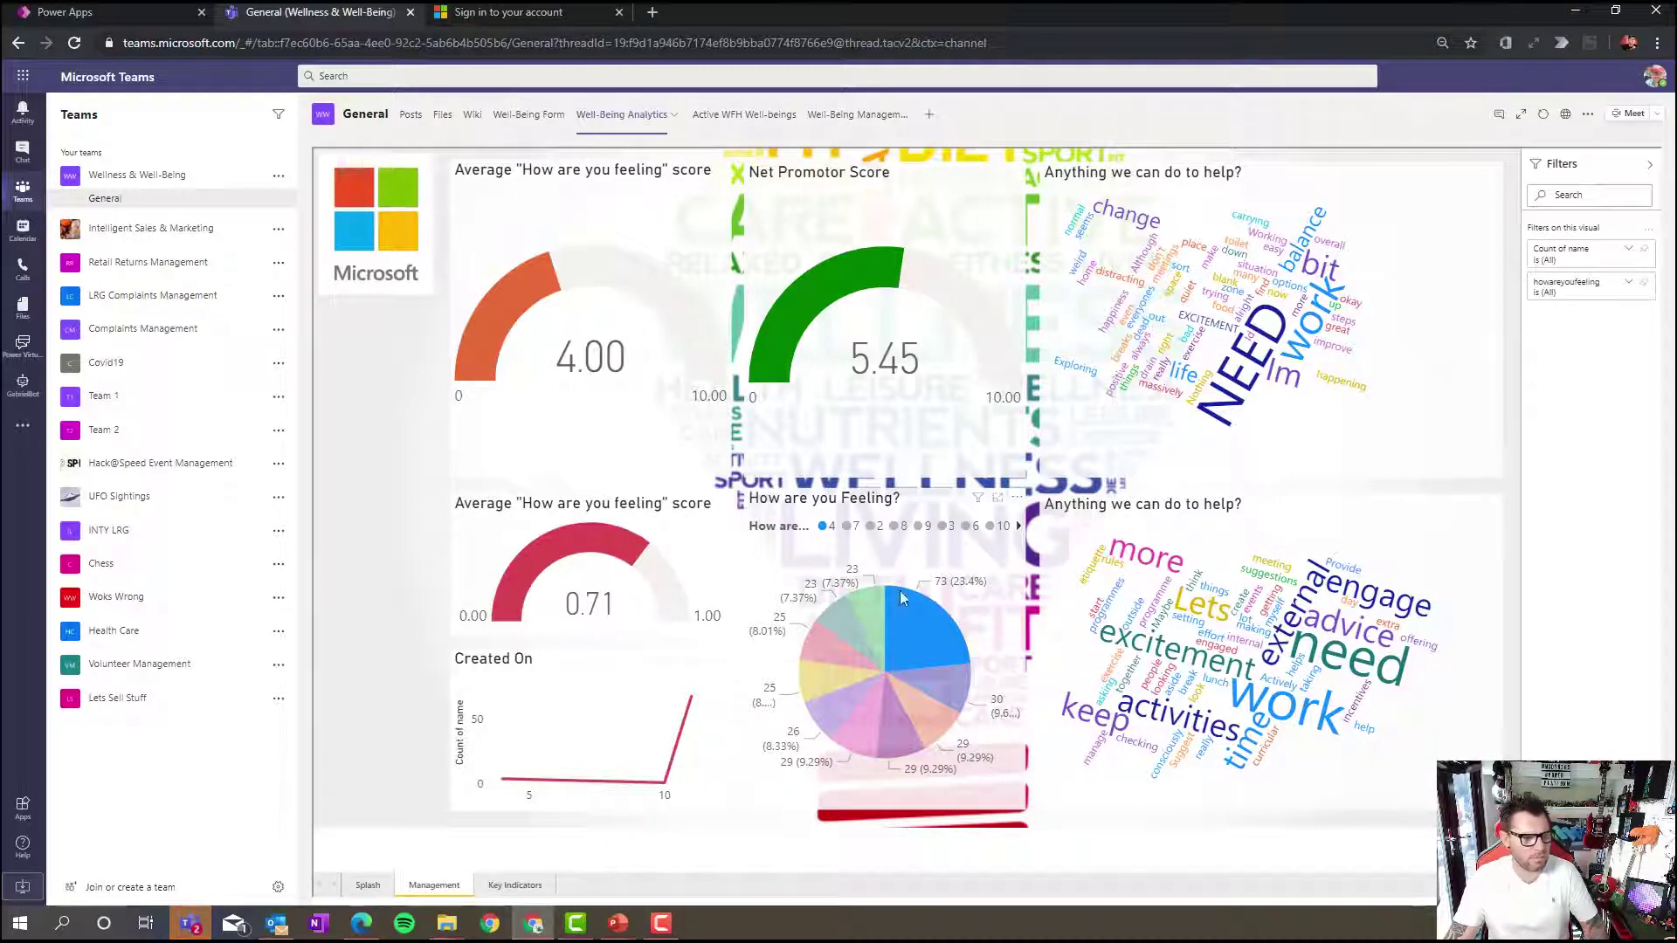
left_click(1020, 526)
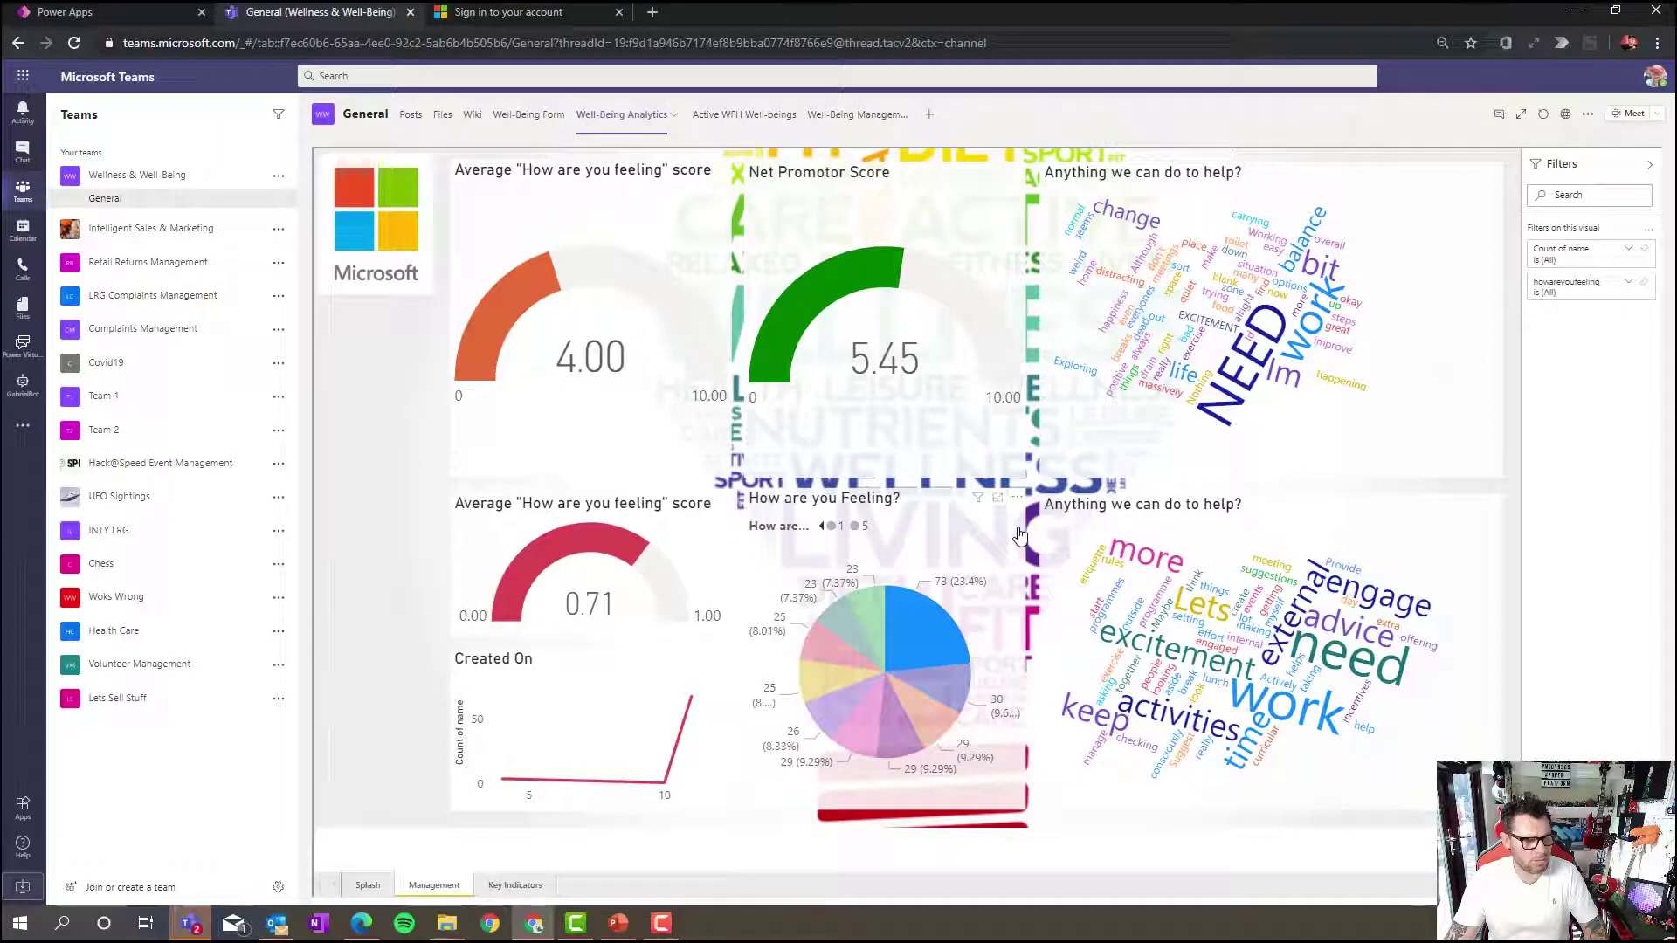
left_click(832, 528)
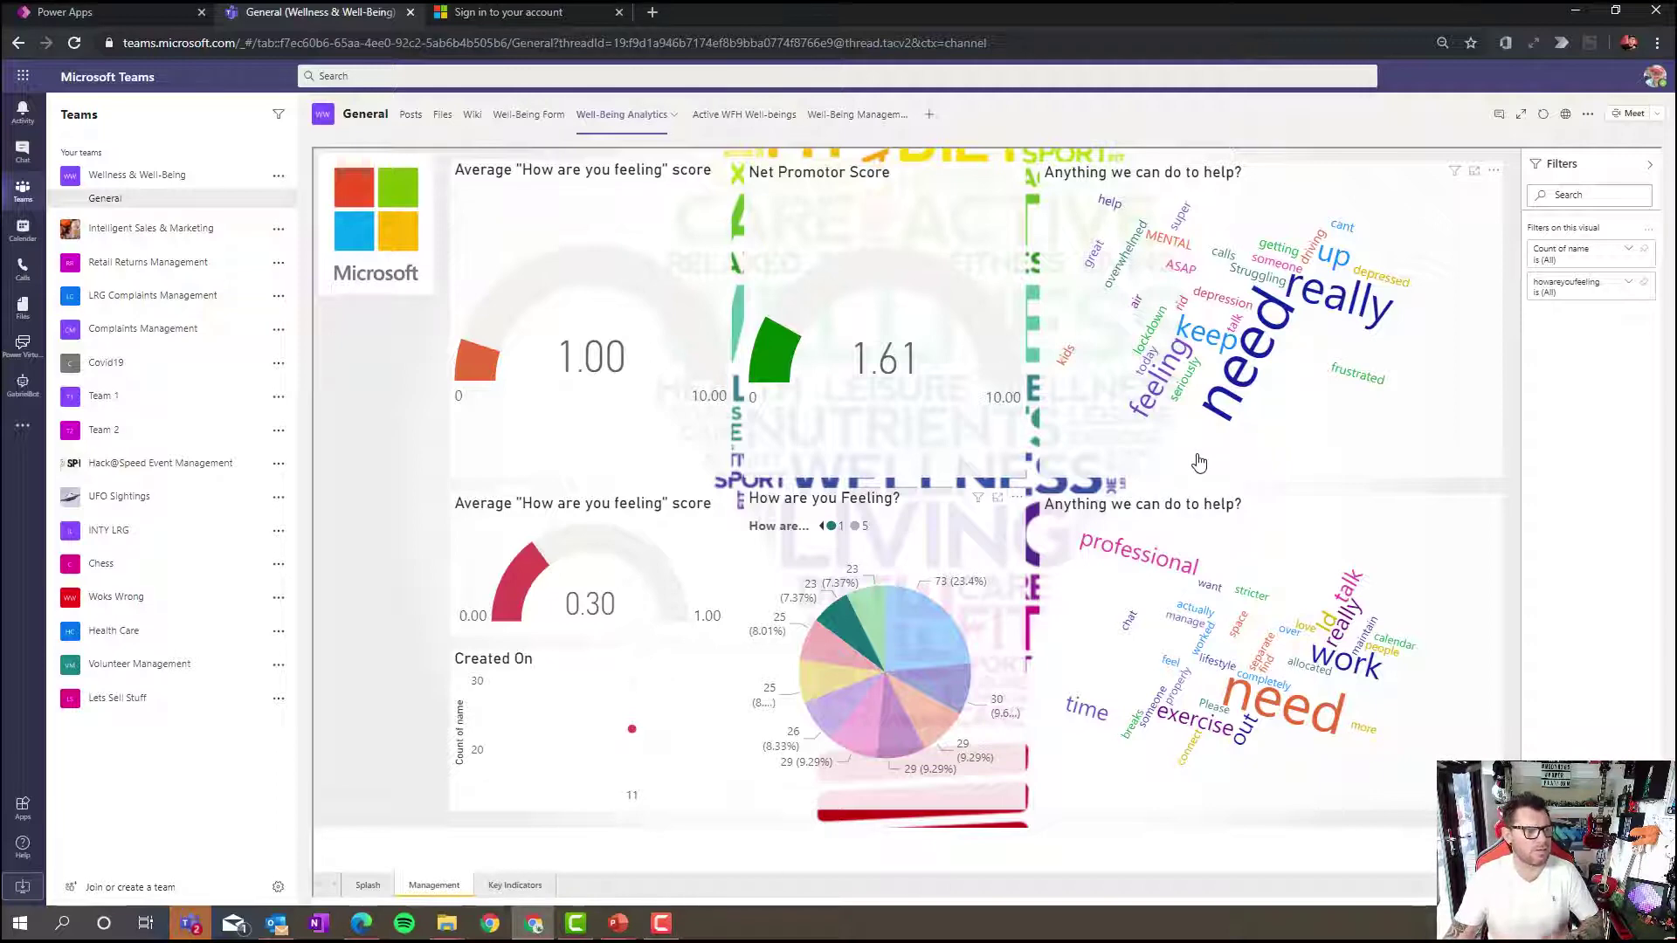
Open the Active WFH Well-beings list and browse the submitted well-being records
left_click(738, 136)
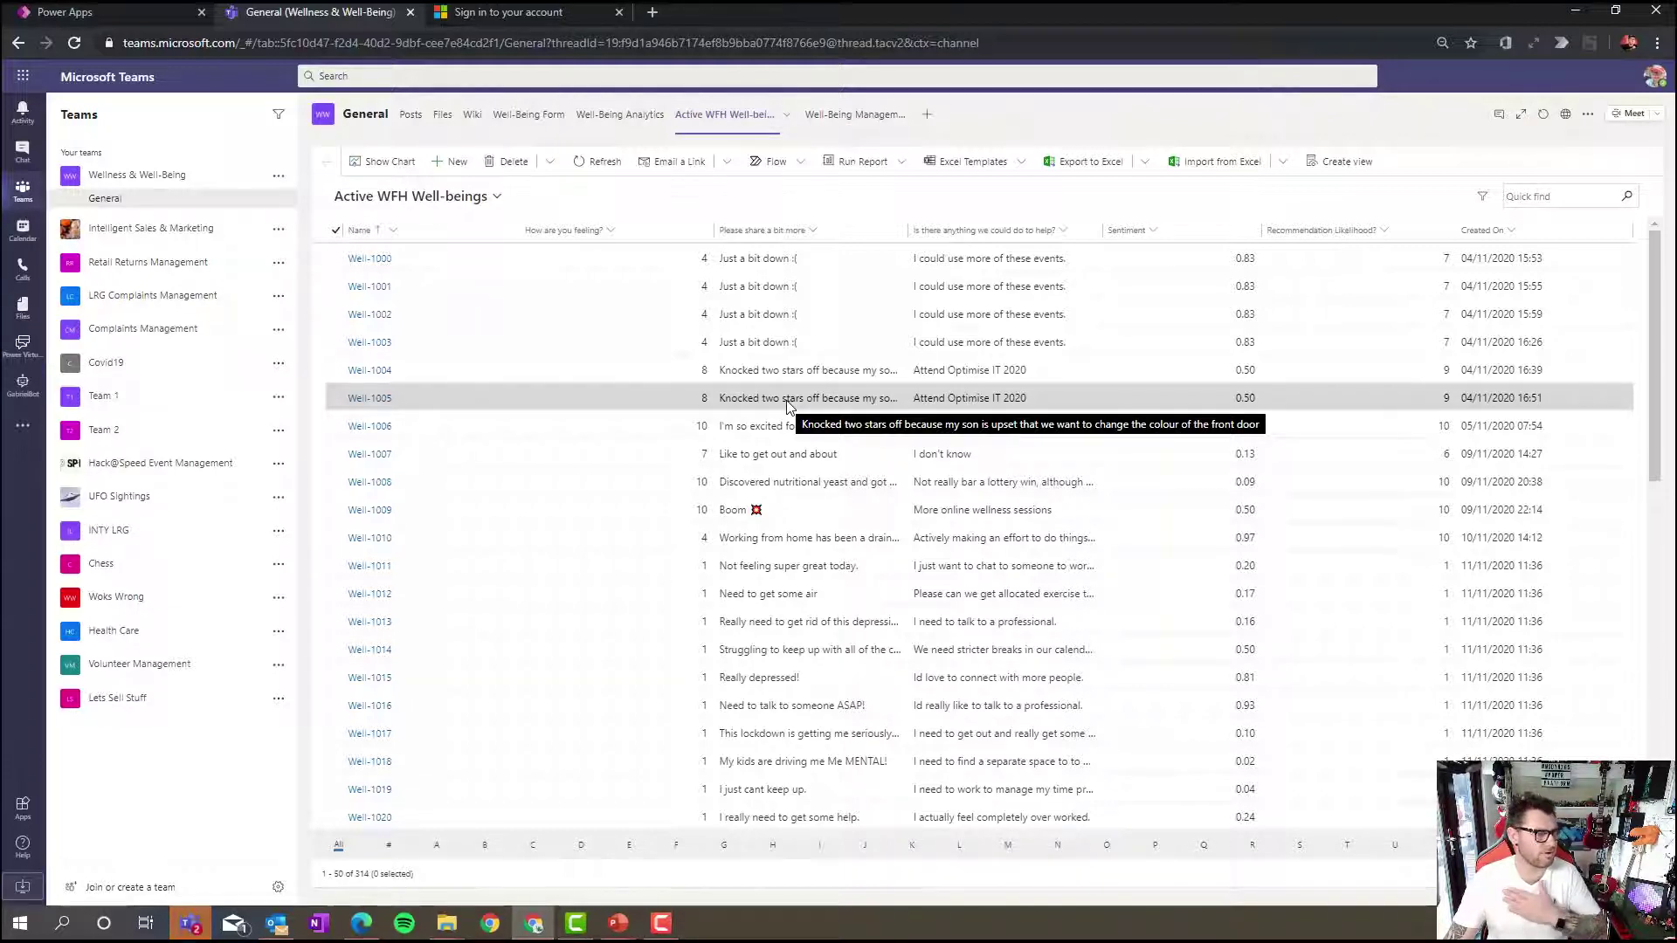
scroll(819, 477, "down", 2)
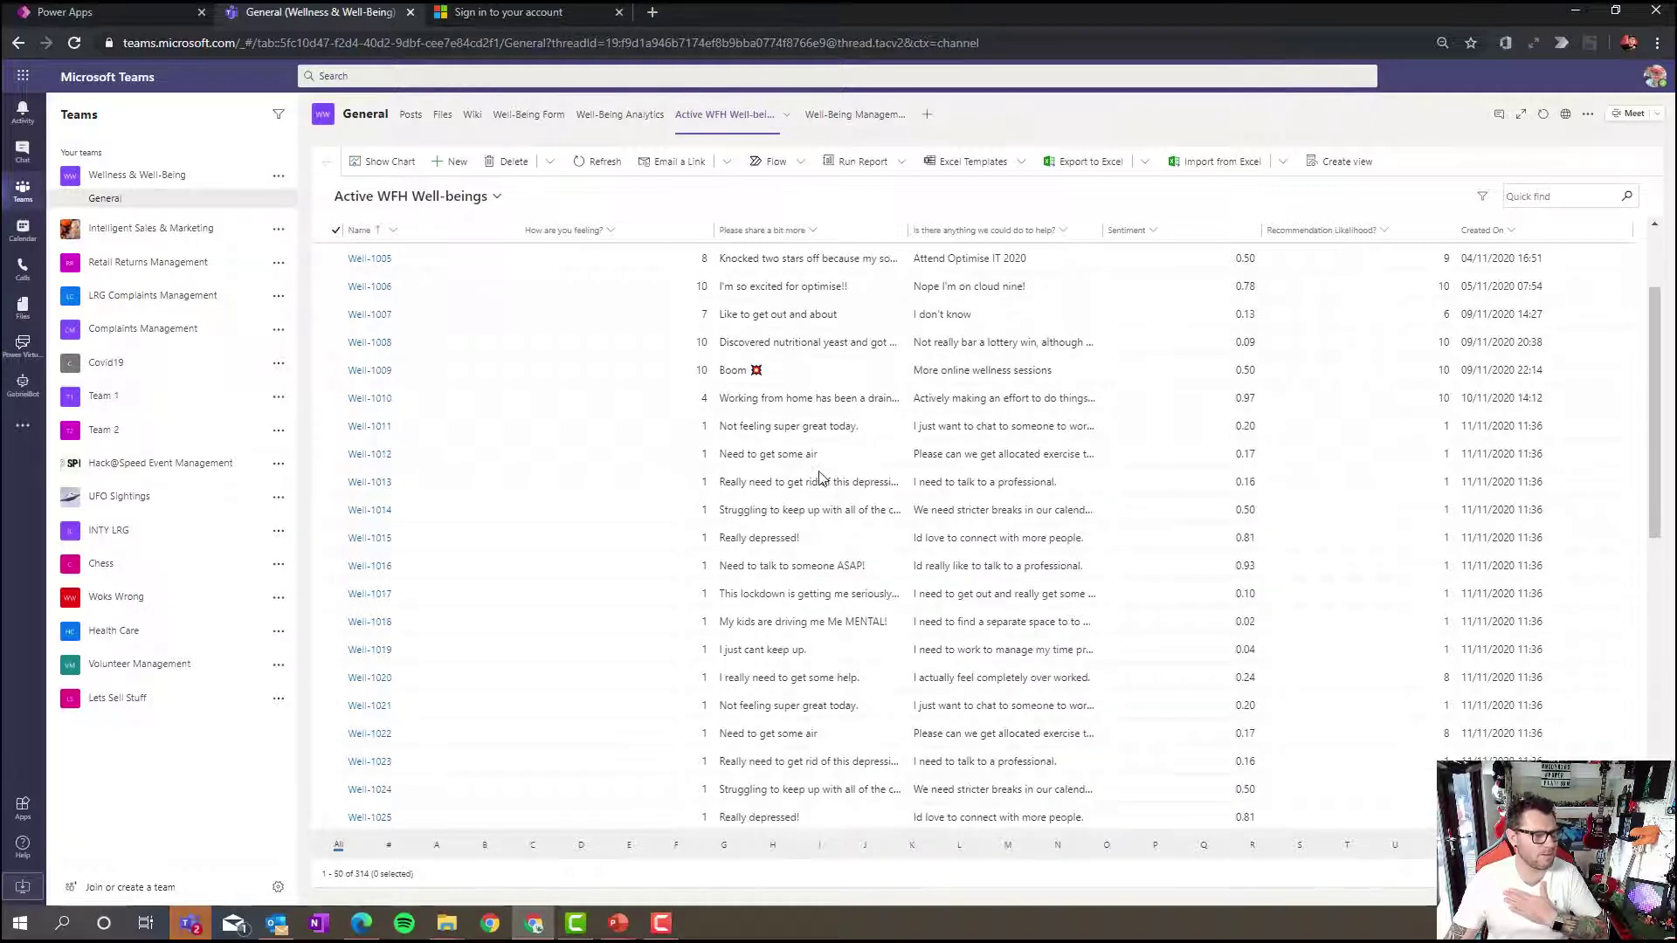
scroll(819, 477, "down", 6)
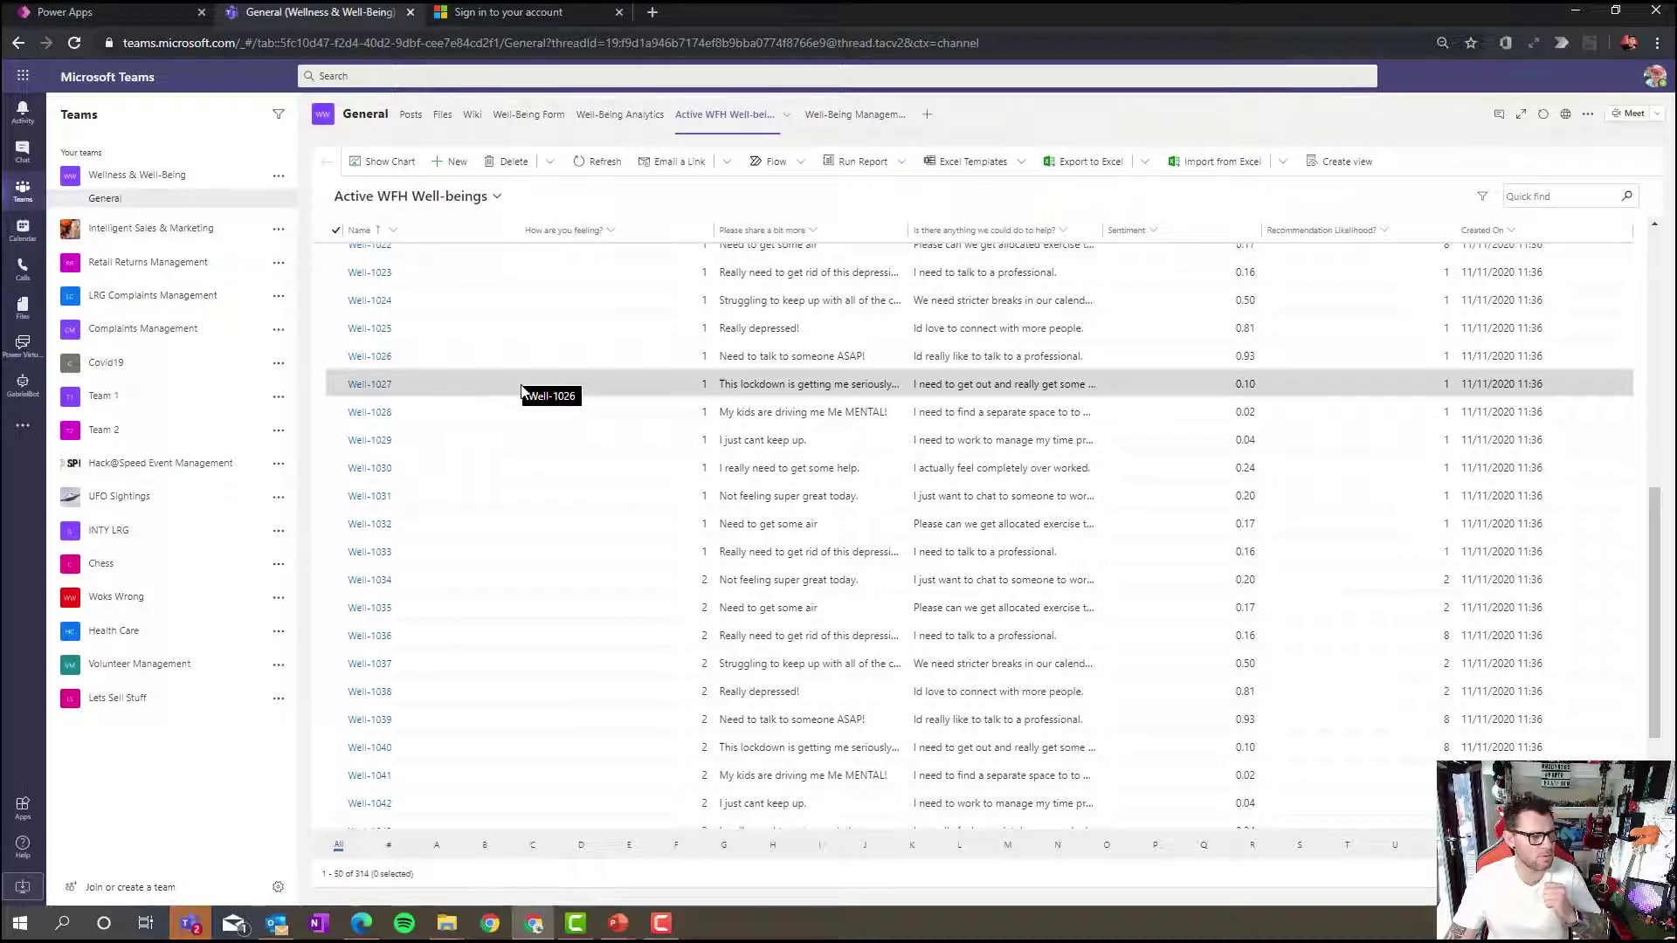
scroll(521, 390, "up", 4)
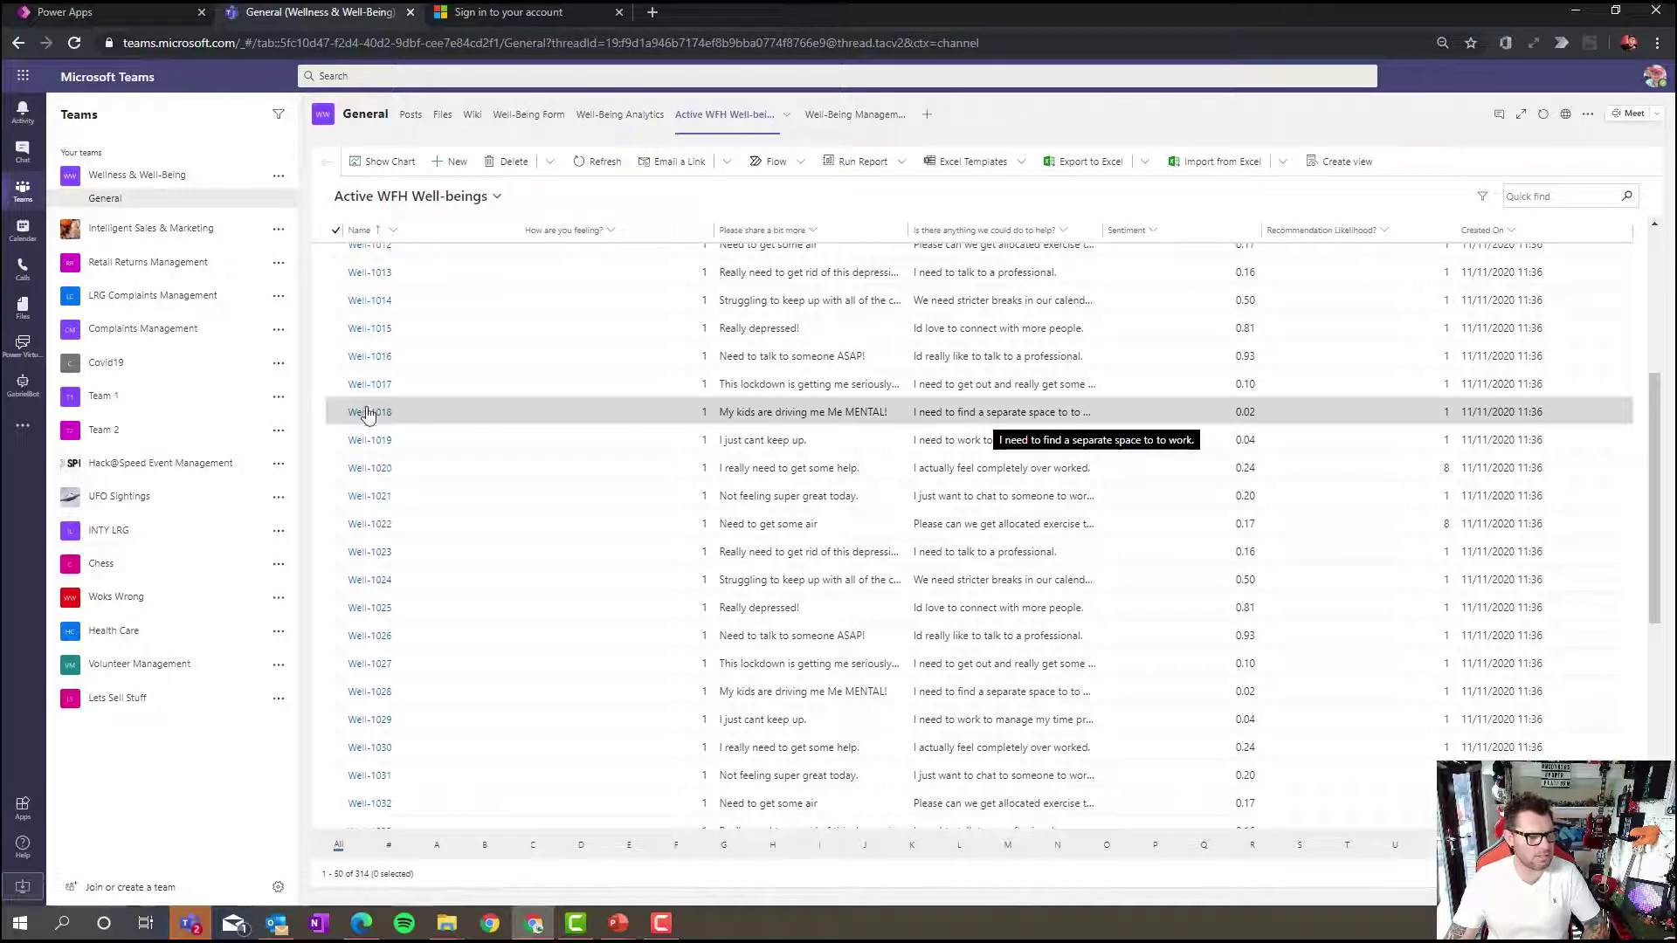
Open the Well-1018 record and shrink the browser window to view the architecture slide behind it, restoring the full size after viewing
left_click(371, 411)
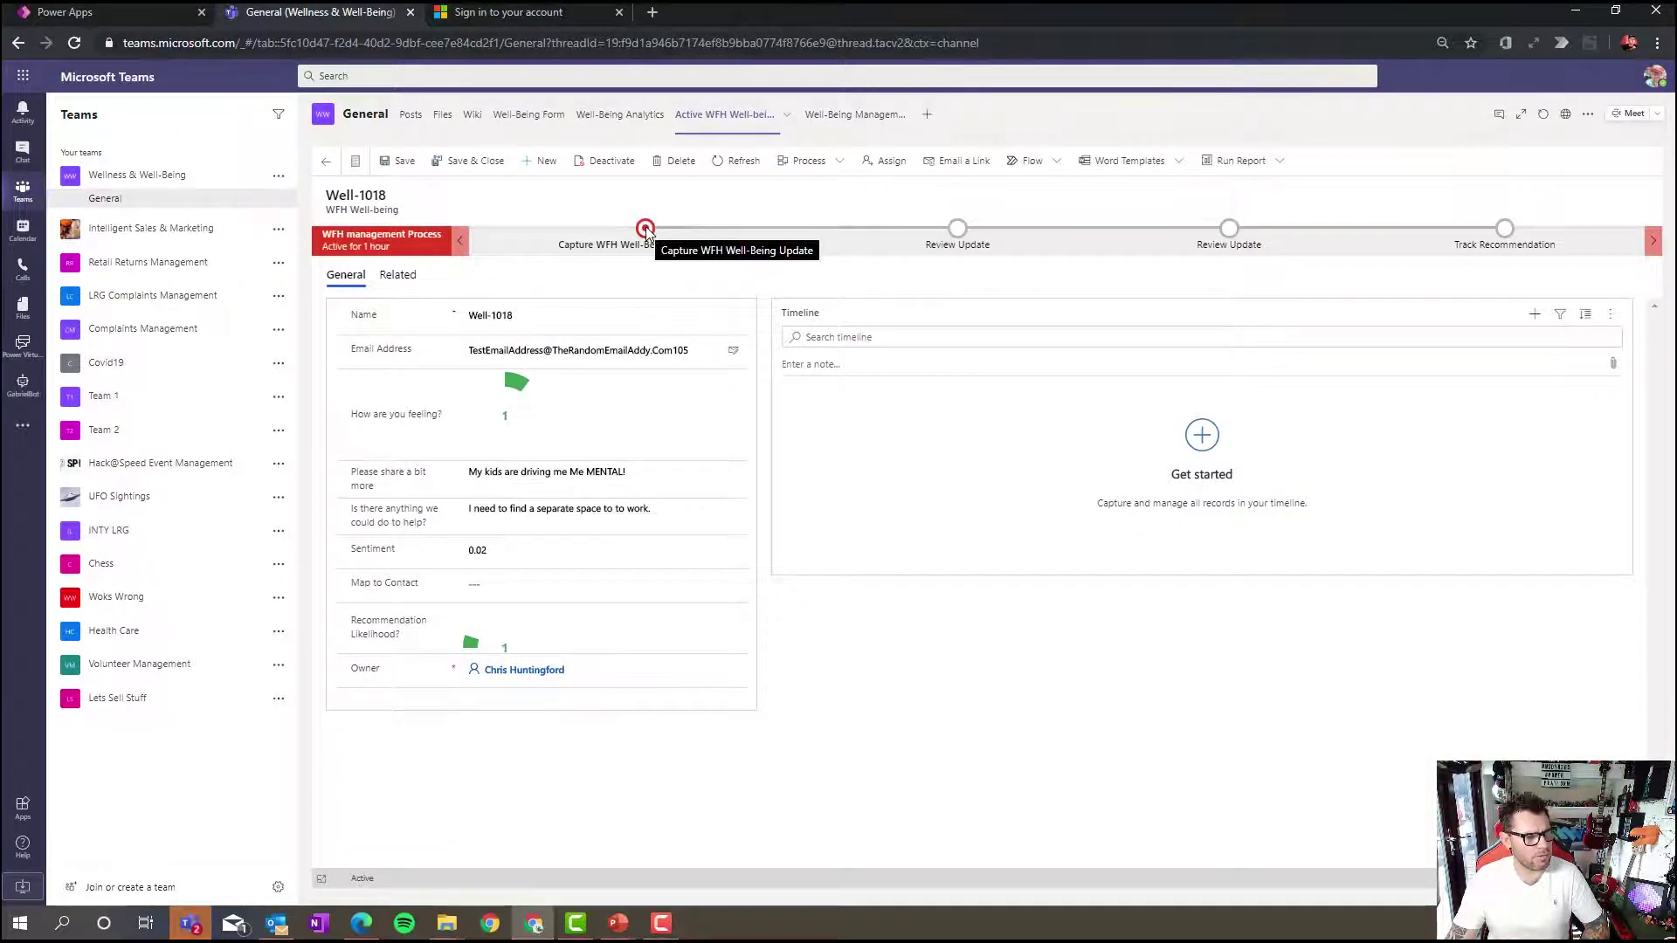
left_click_drag(809, 12, 1085, 322)
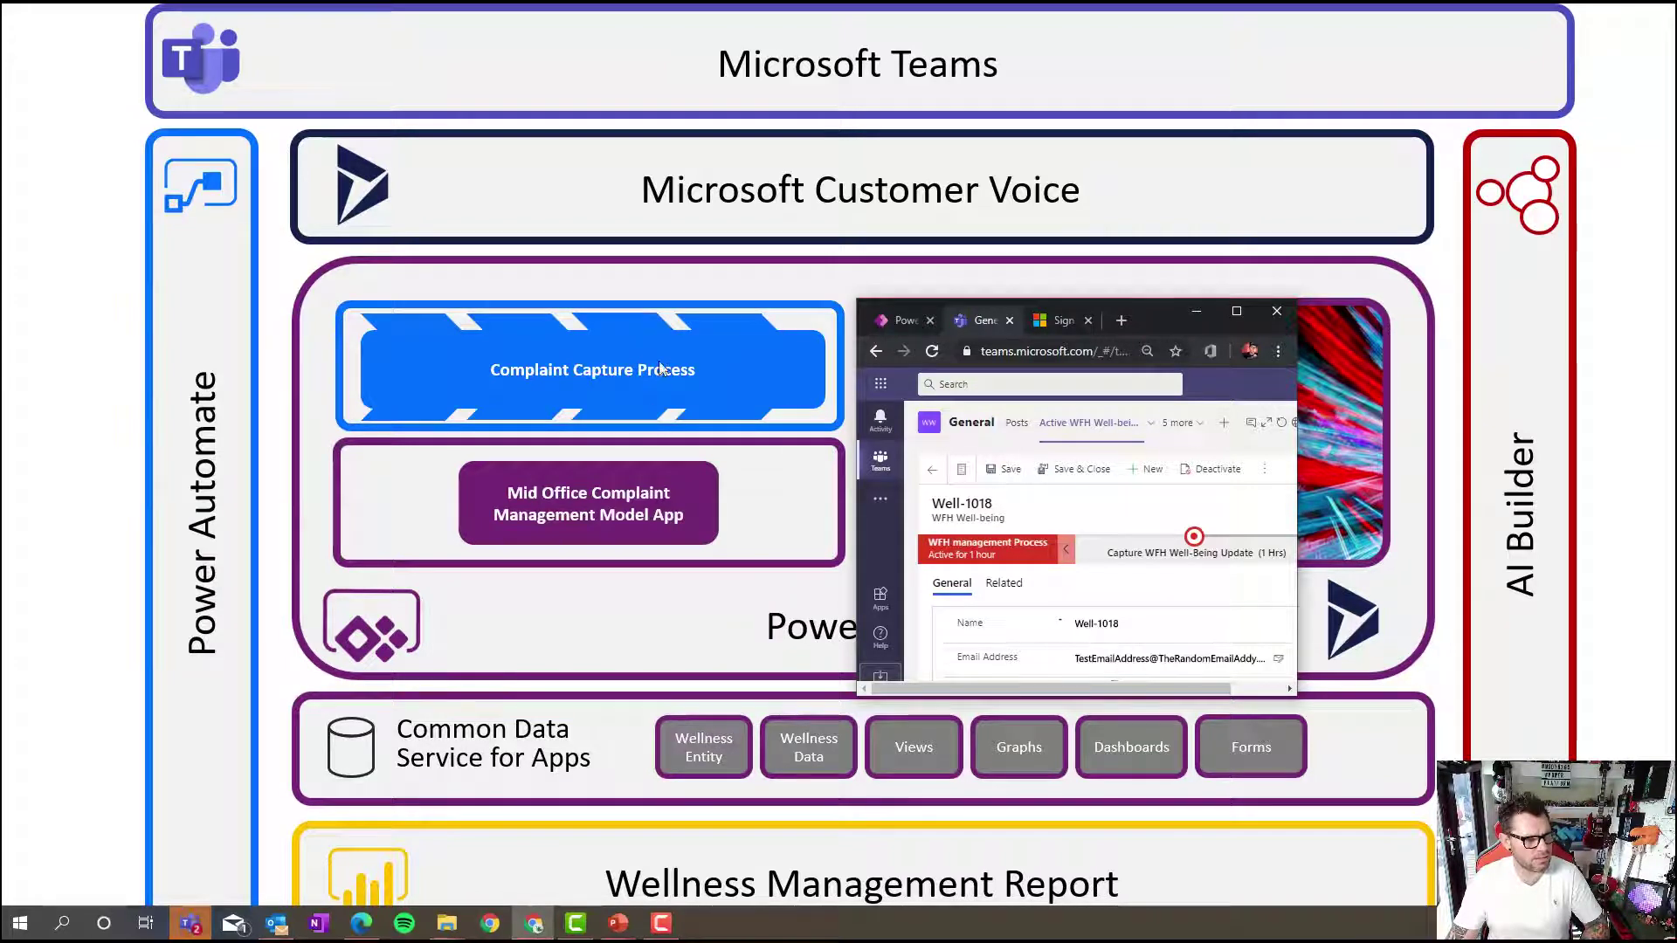
left_click(1235, 311)
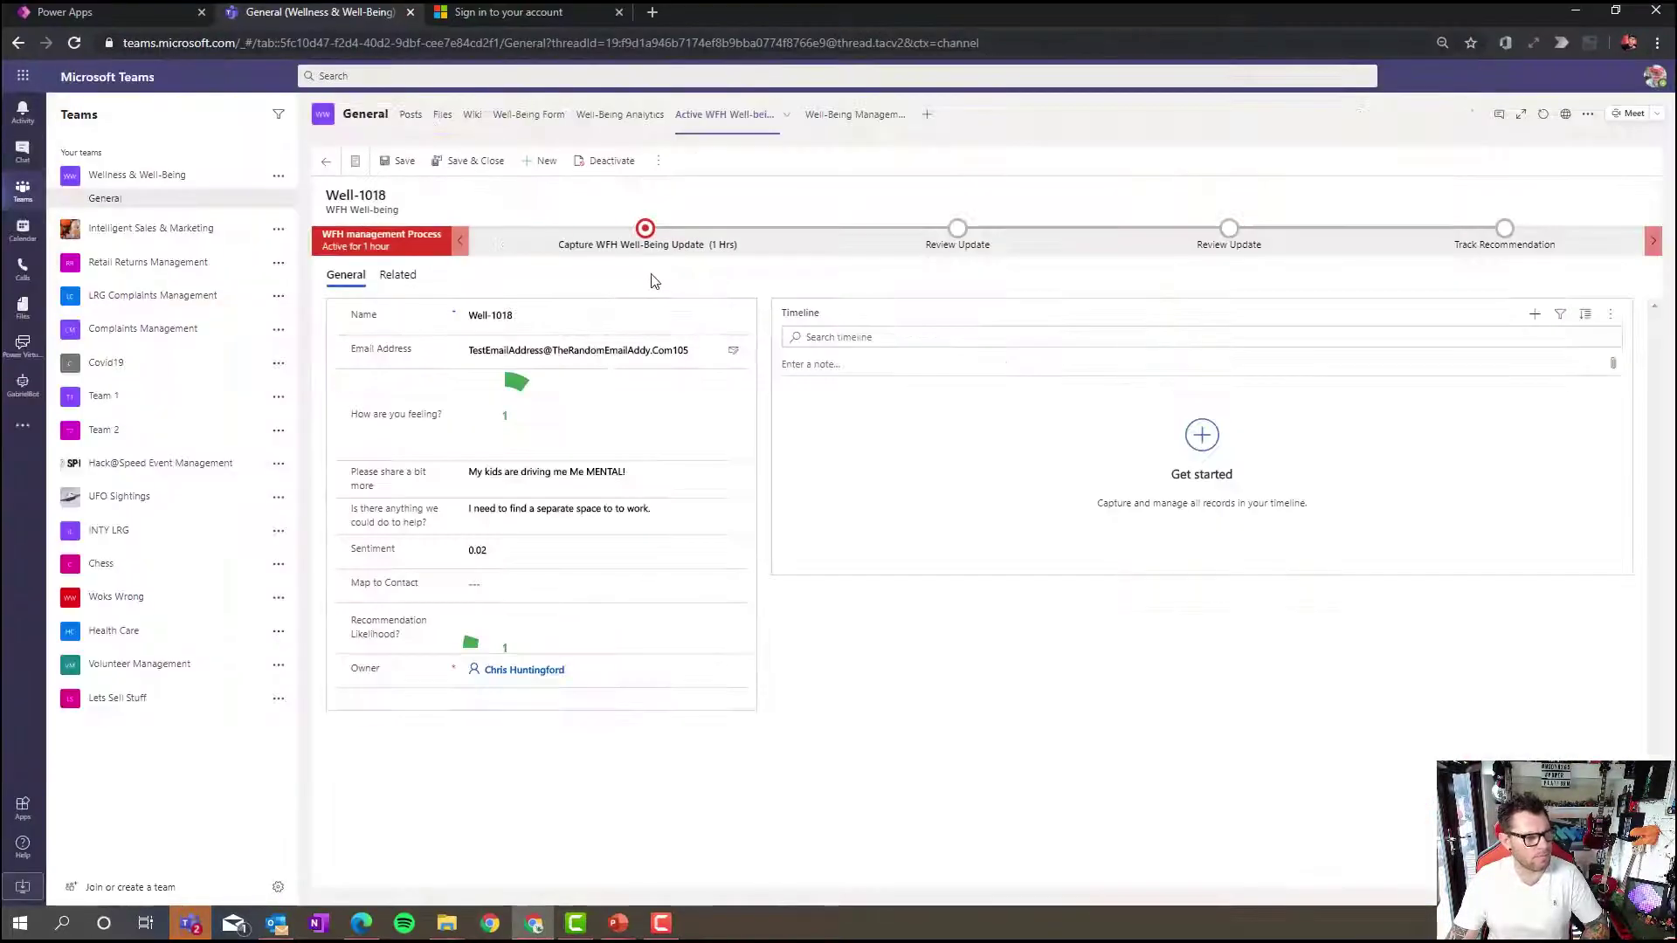
Advance Well-1018 from the Capture WFH Well-Being Update stage to Review Update, and display the activity types available for its timeline
left_click(646, 229)
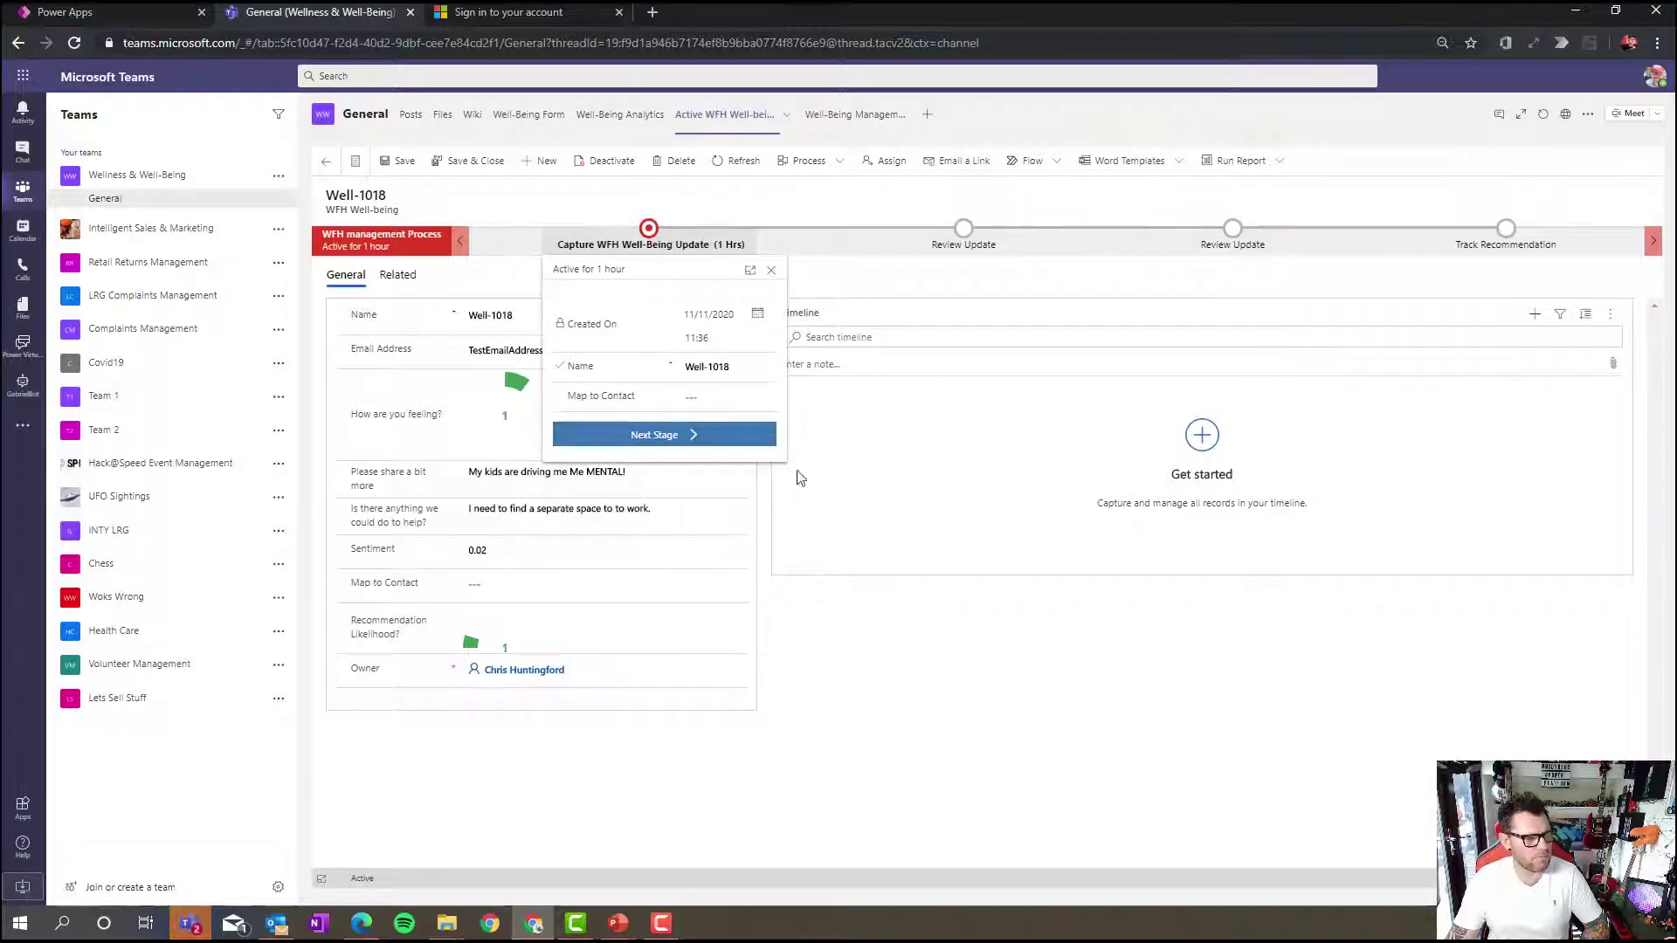
left_click(919, 642)
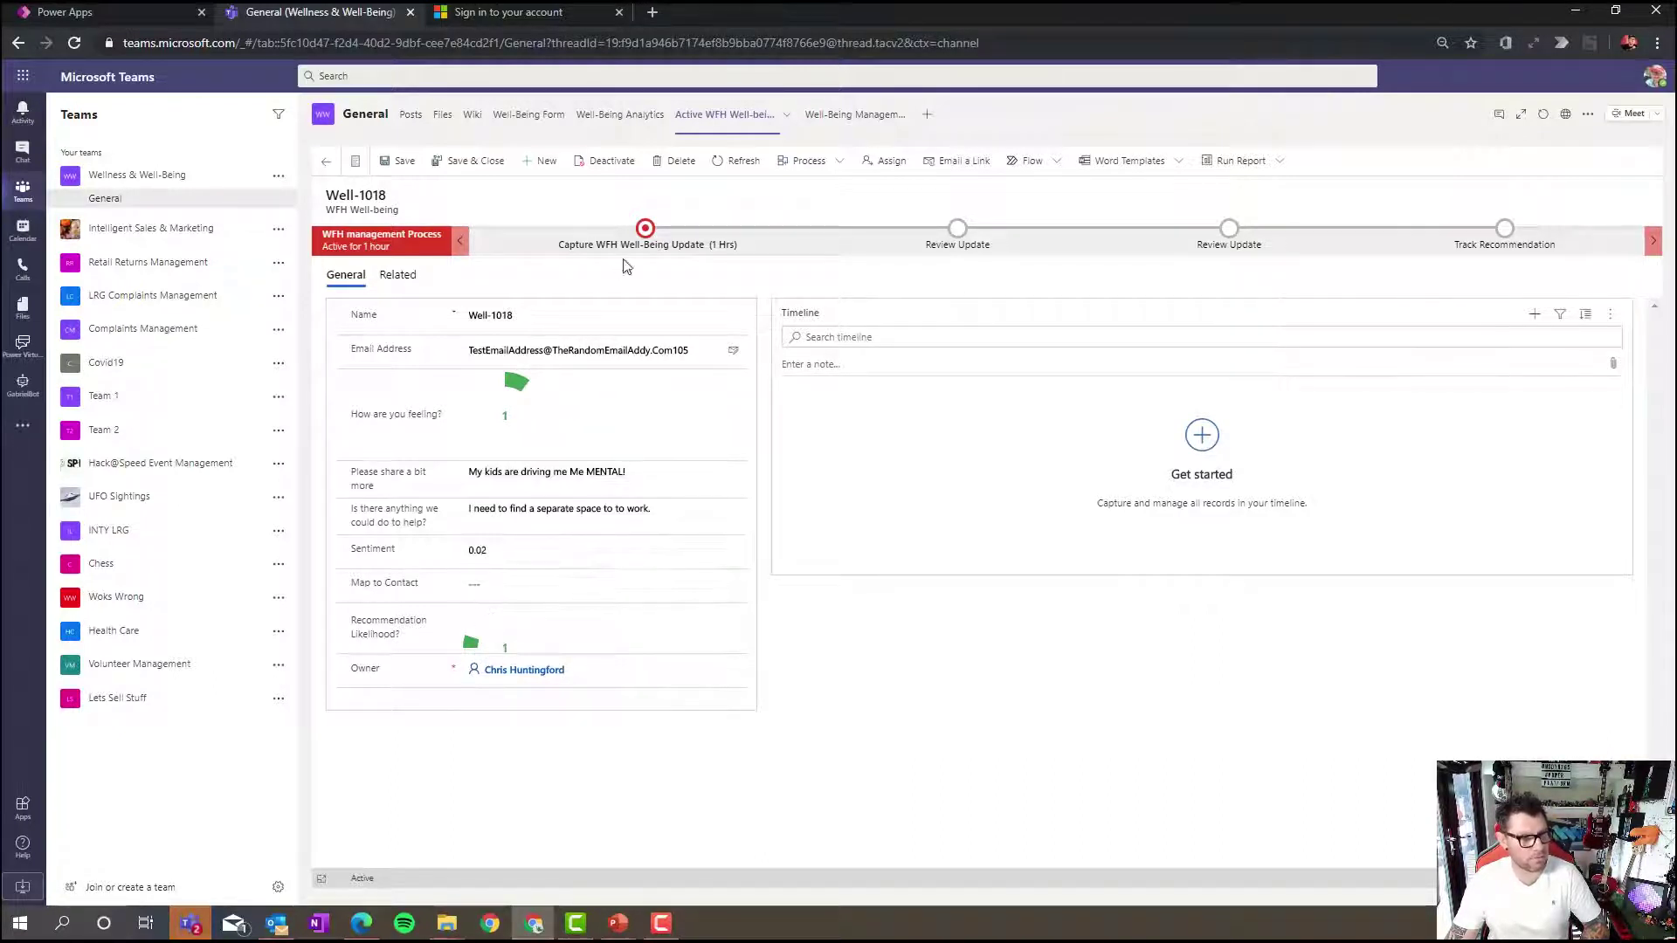
left_click(649, 238)
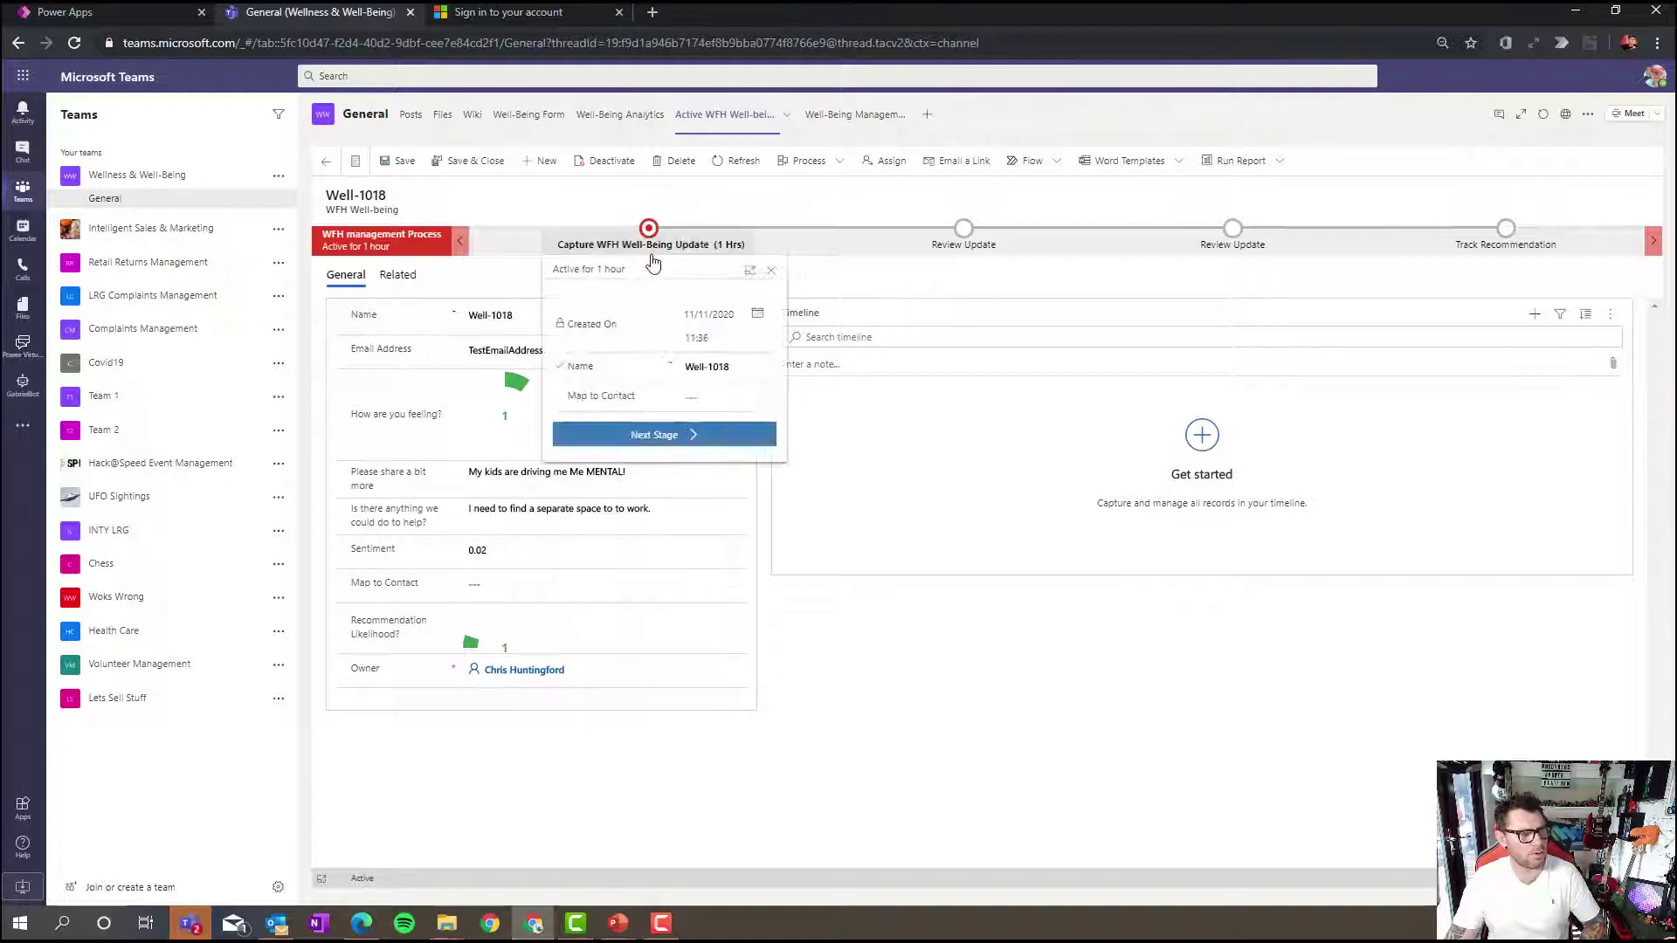
left_click(735, 444)
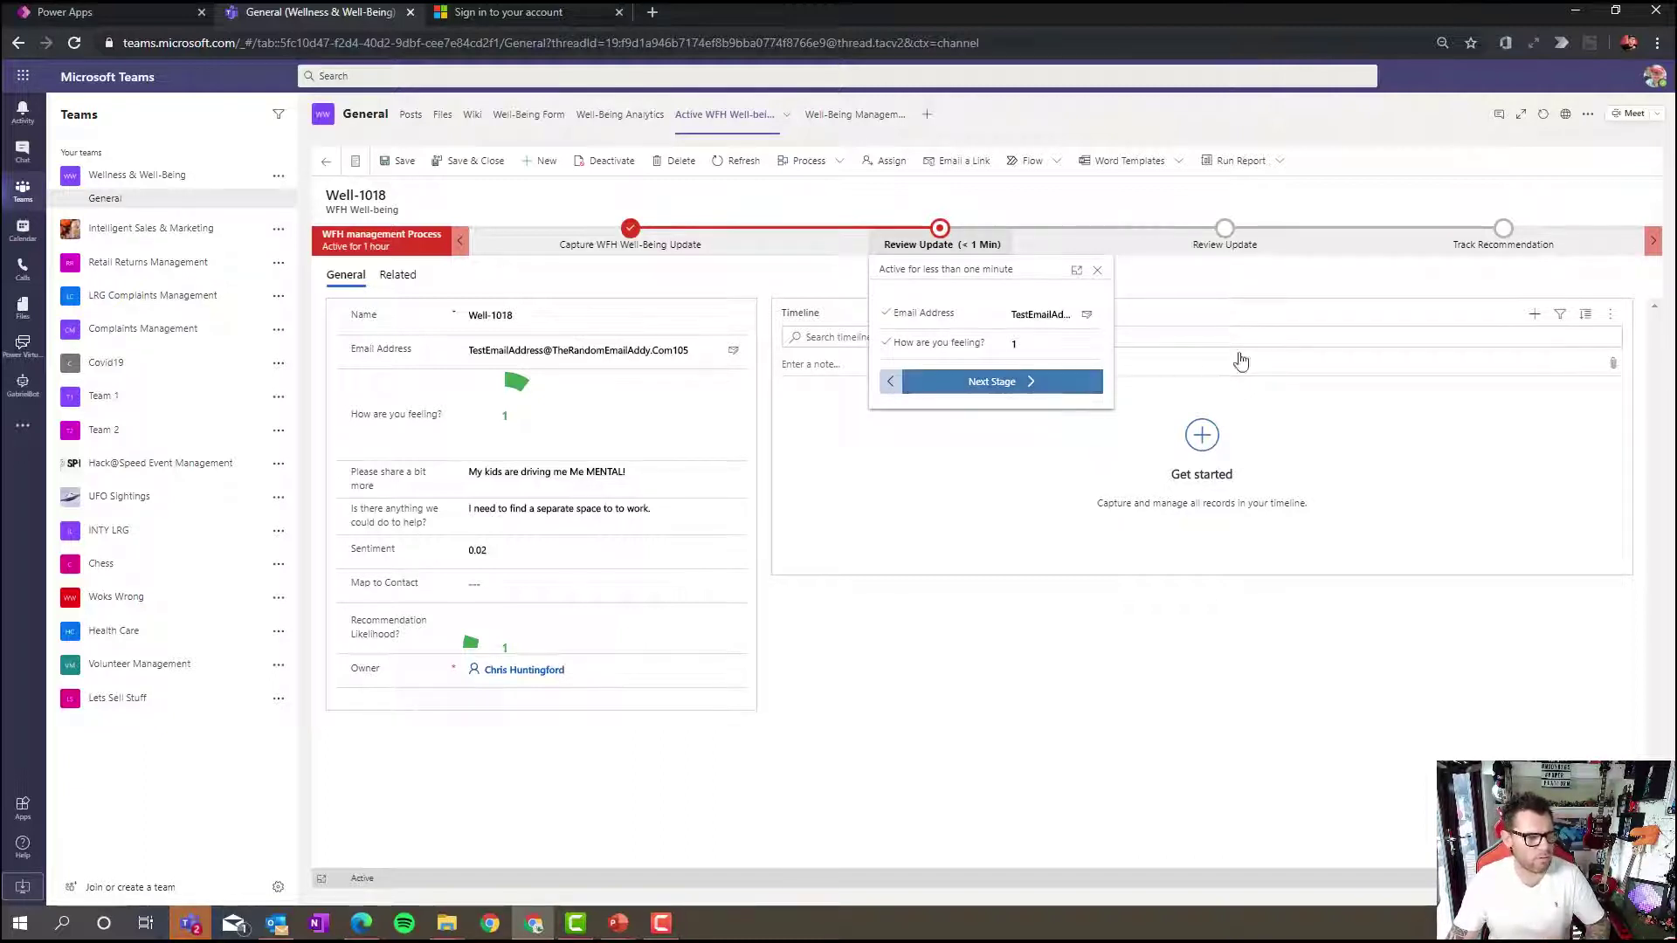
left_click(1552, 326)
left_click(1536, 321)
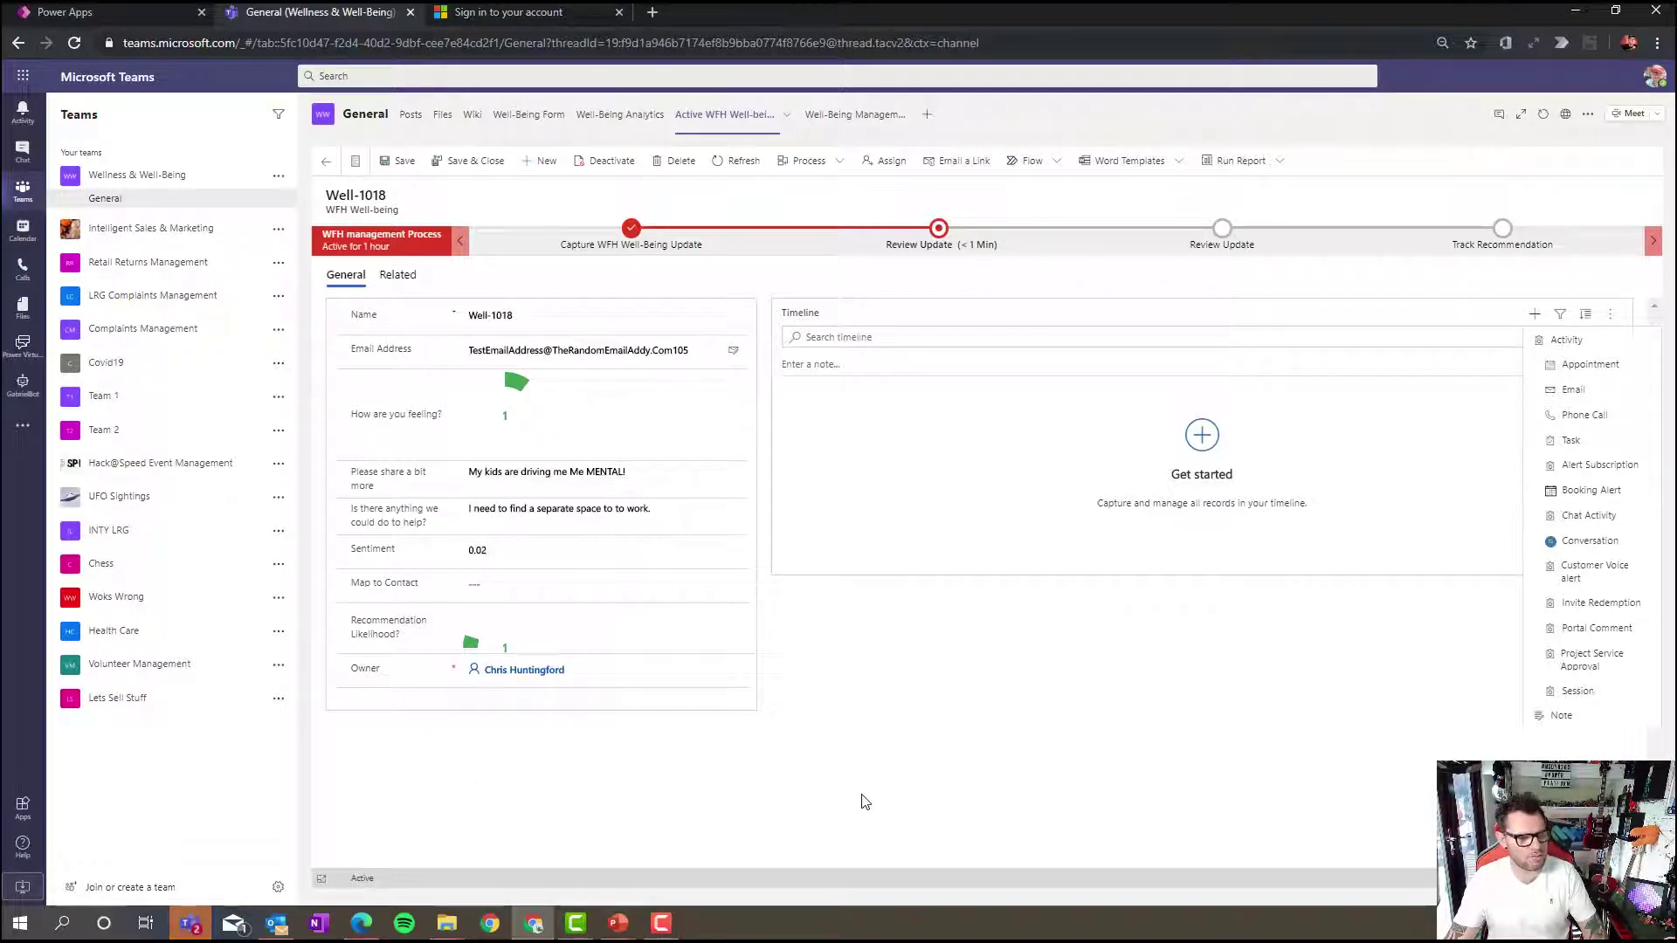
Open the Well-Being Management dashboard and shrink the browser window to view the canvas app on the slide, restoring the full size after viewing
left_click(846, 122)
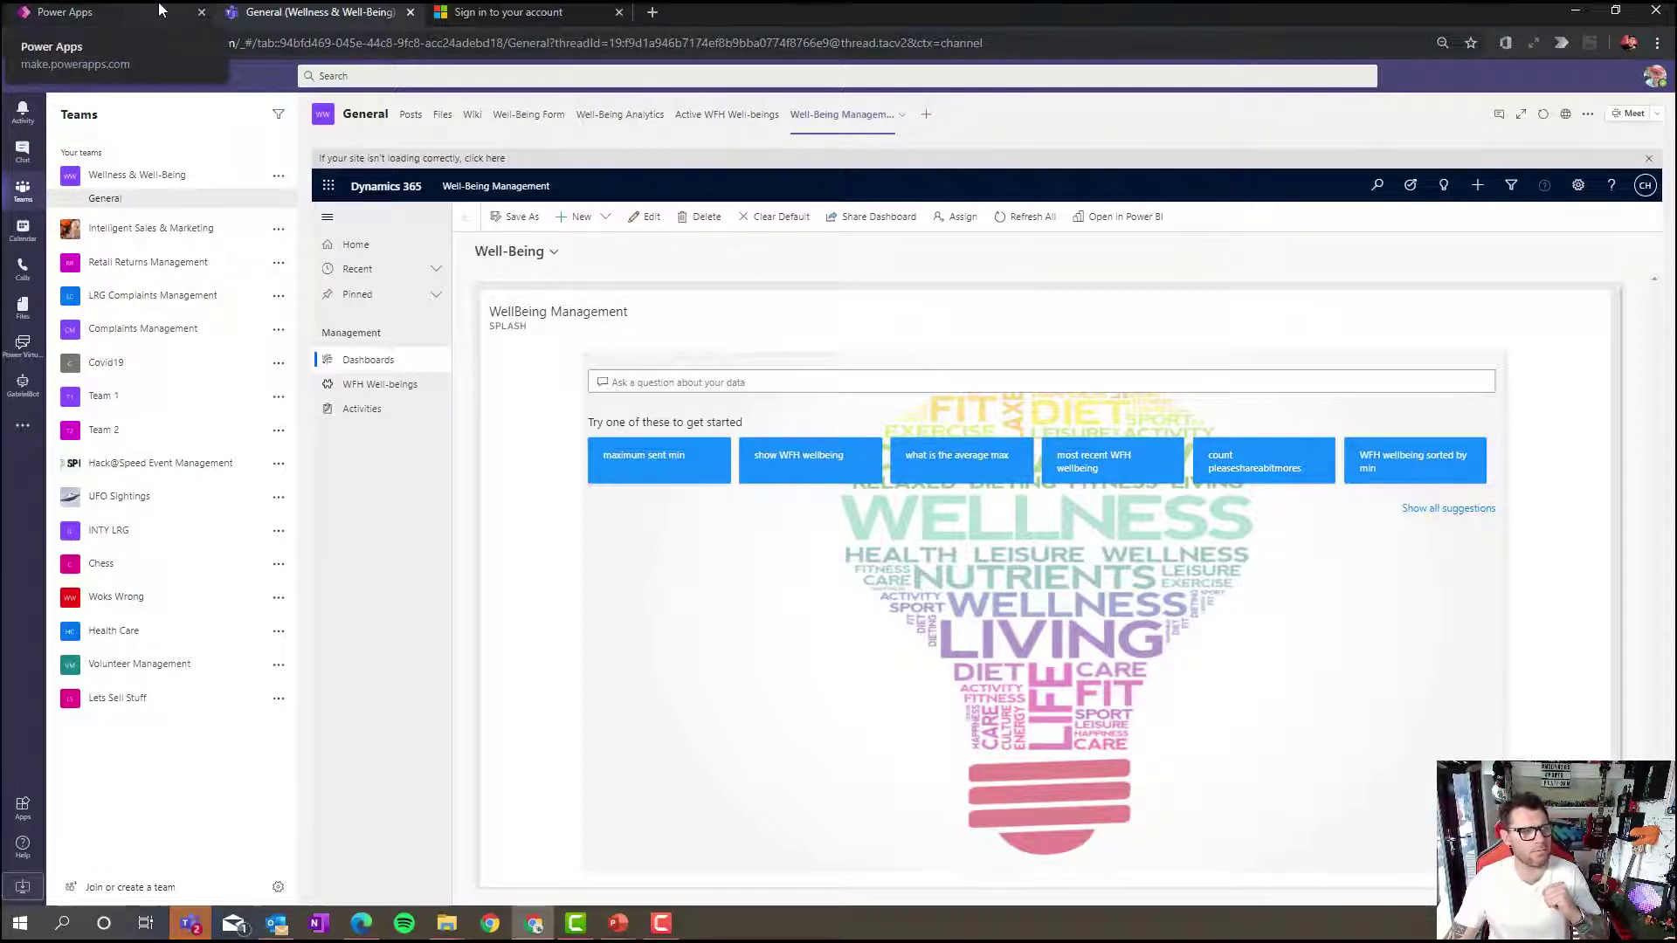
left_click_drag(715, 8, 606, 197)
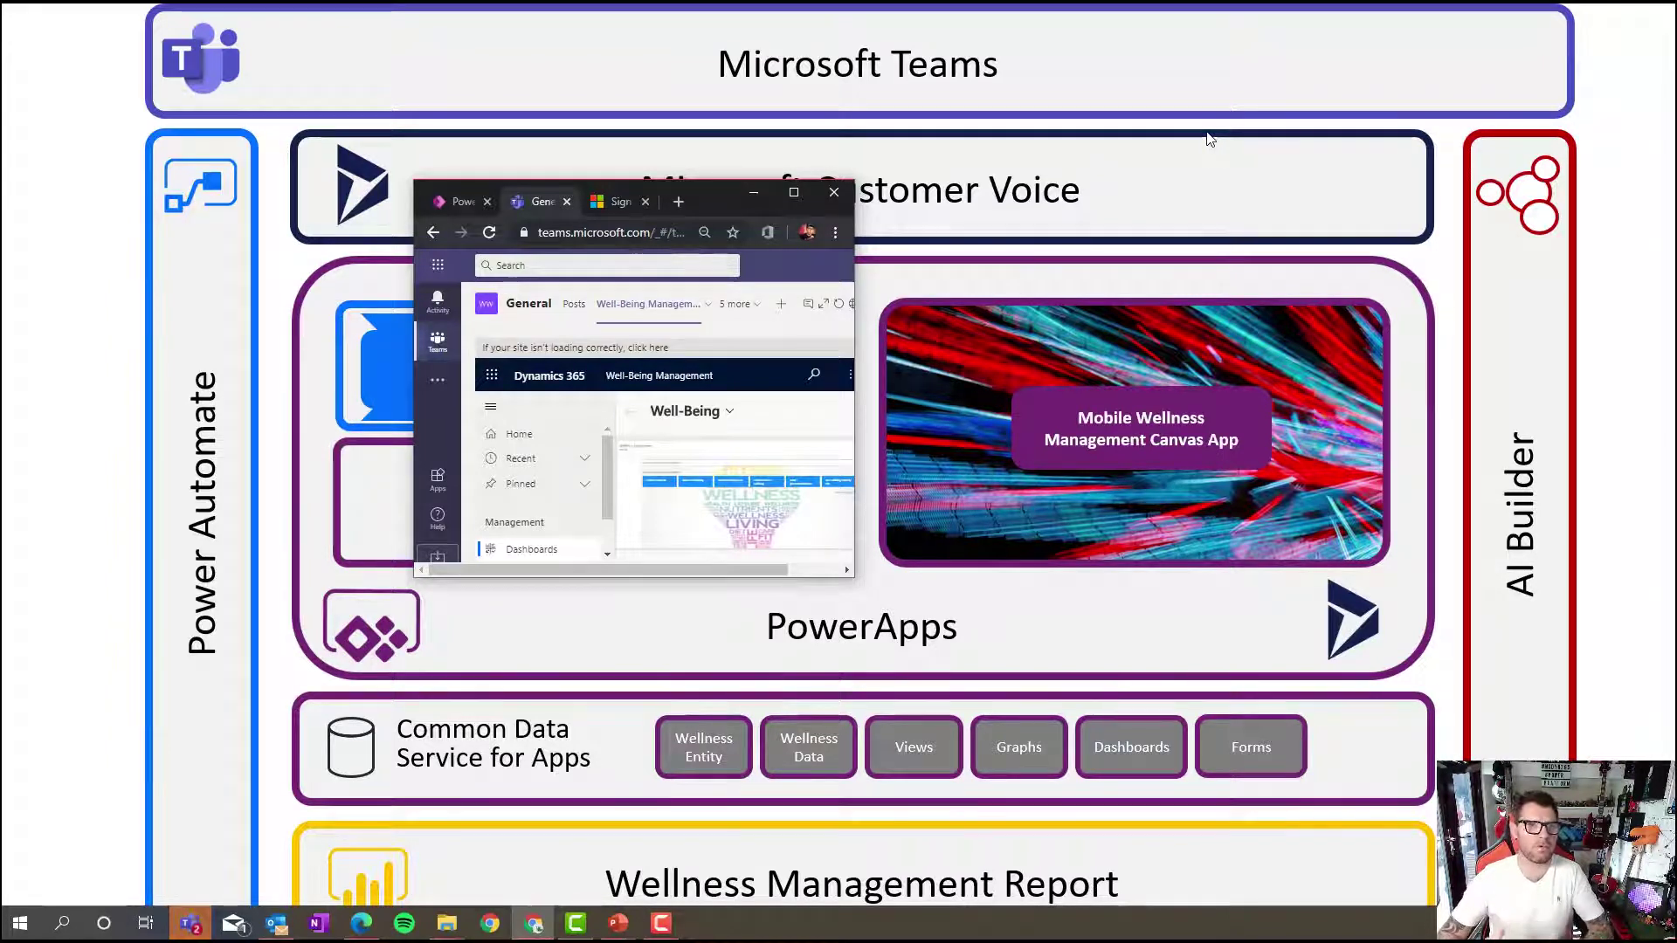
left_click(795, 192)
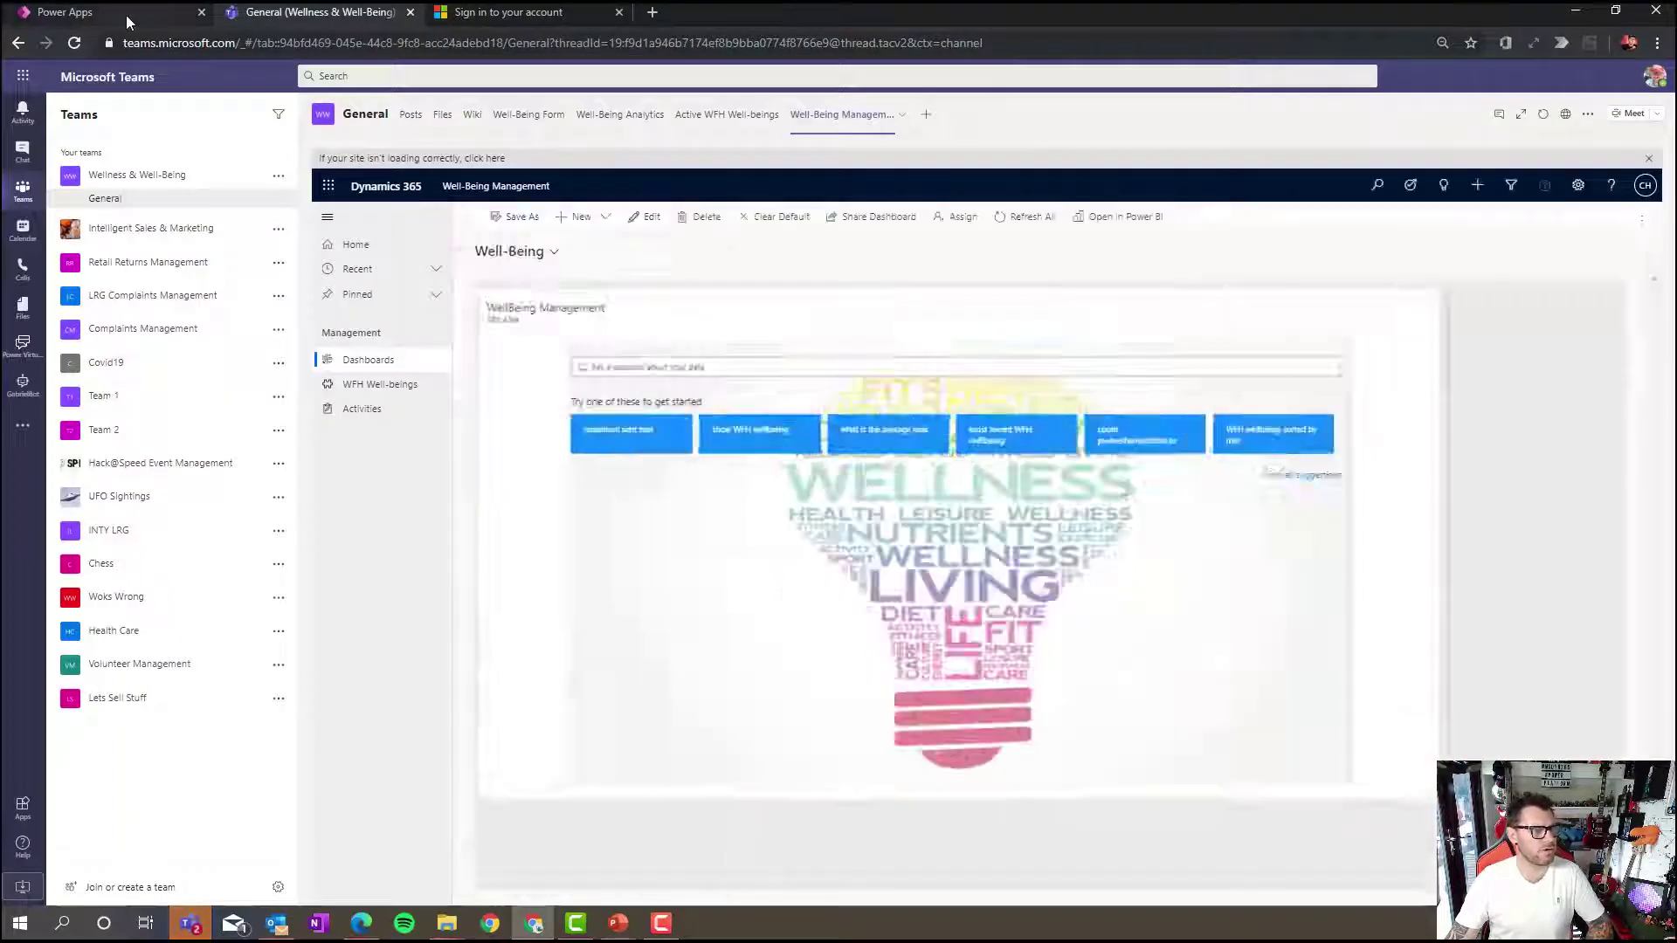
Switch to Power Apps and create a phone-layout canvas app from the Common Data Service table WFH Well-beings
left_click(126, 14)
left_click(114, 207)
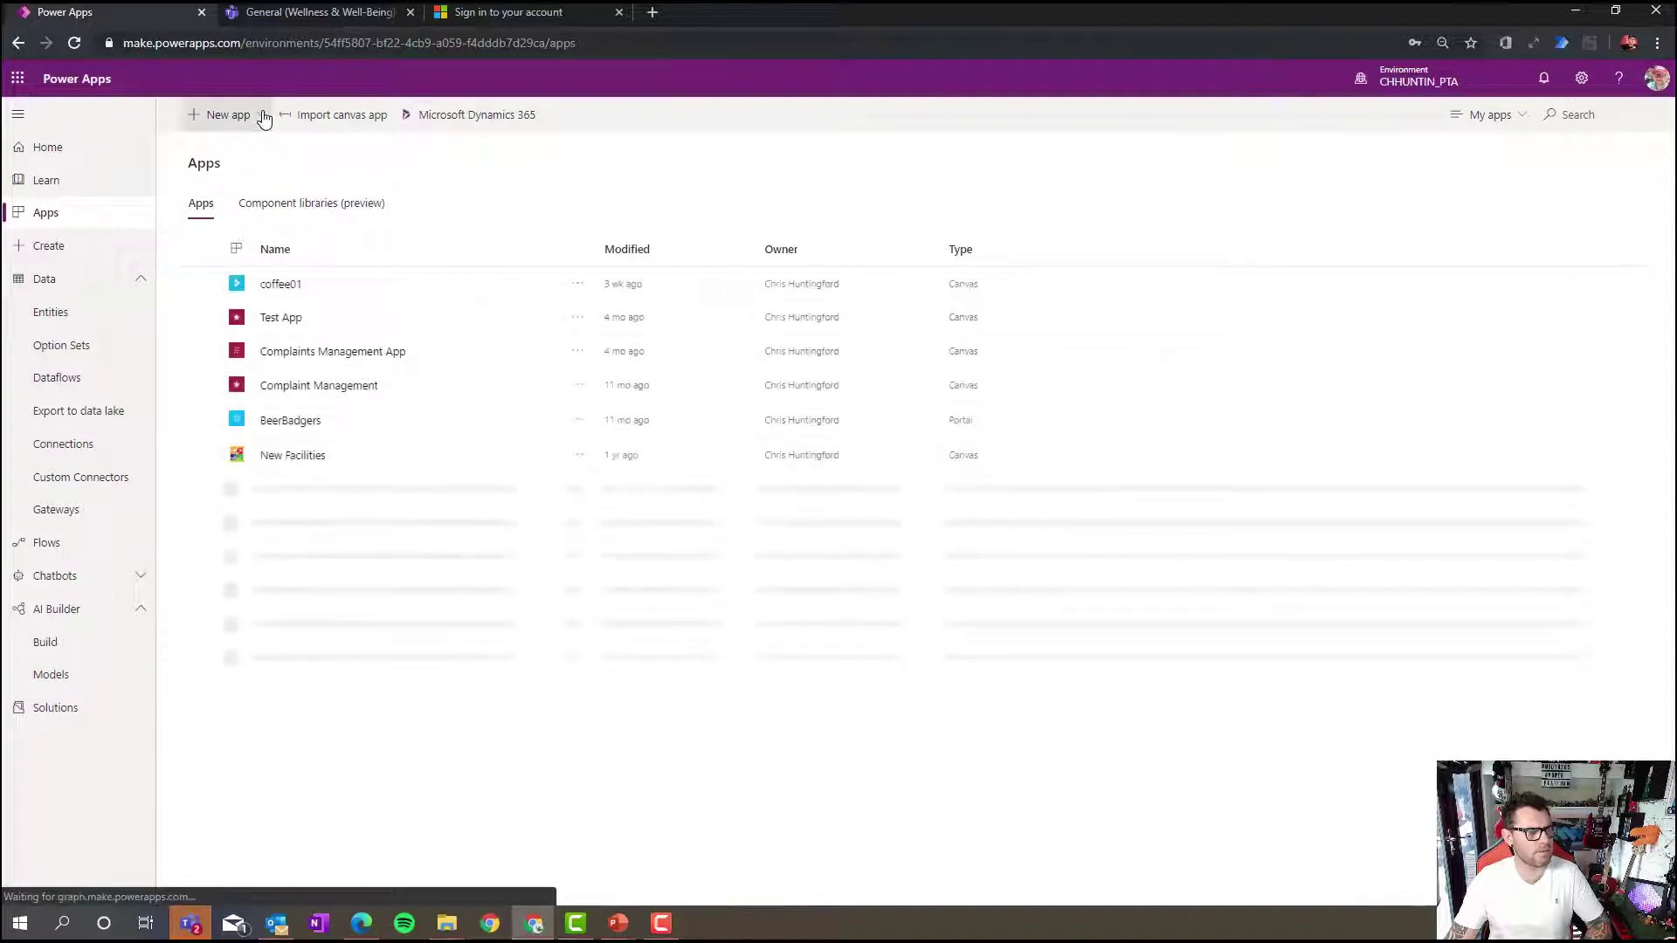
left_click(261, 116)
left_click(251, 147)
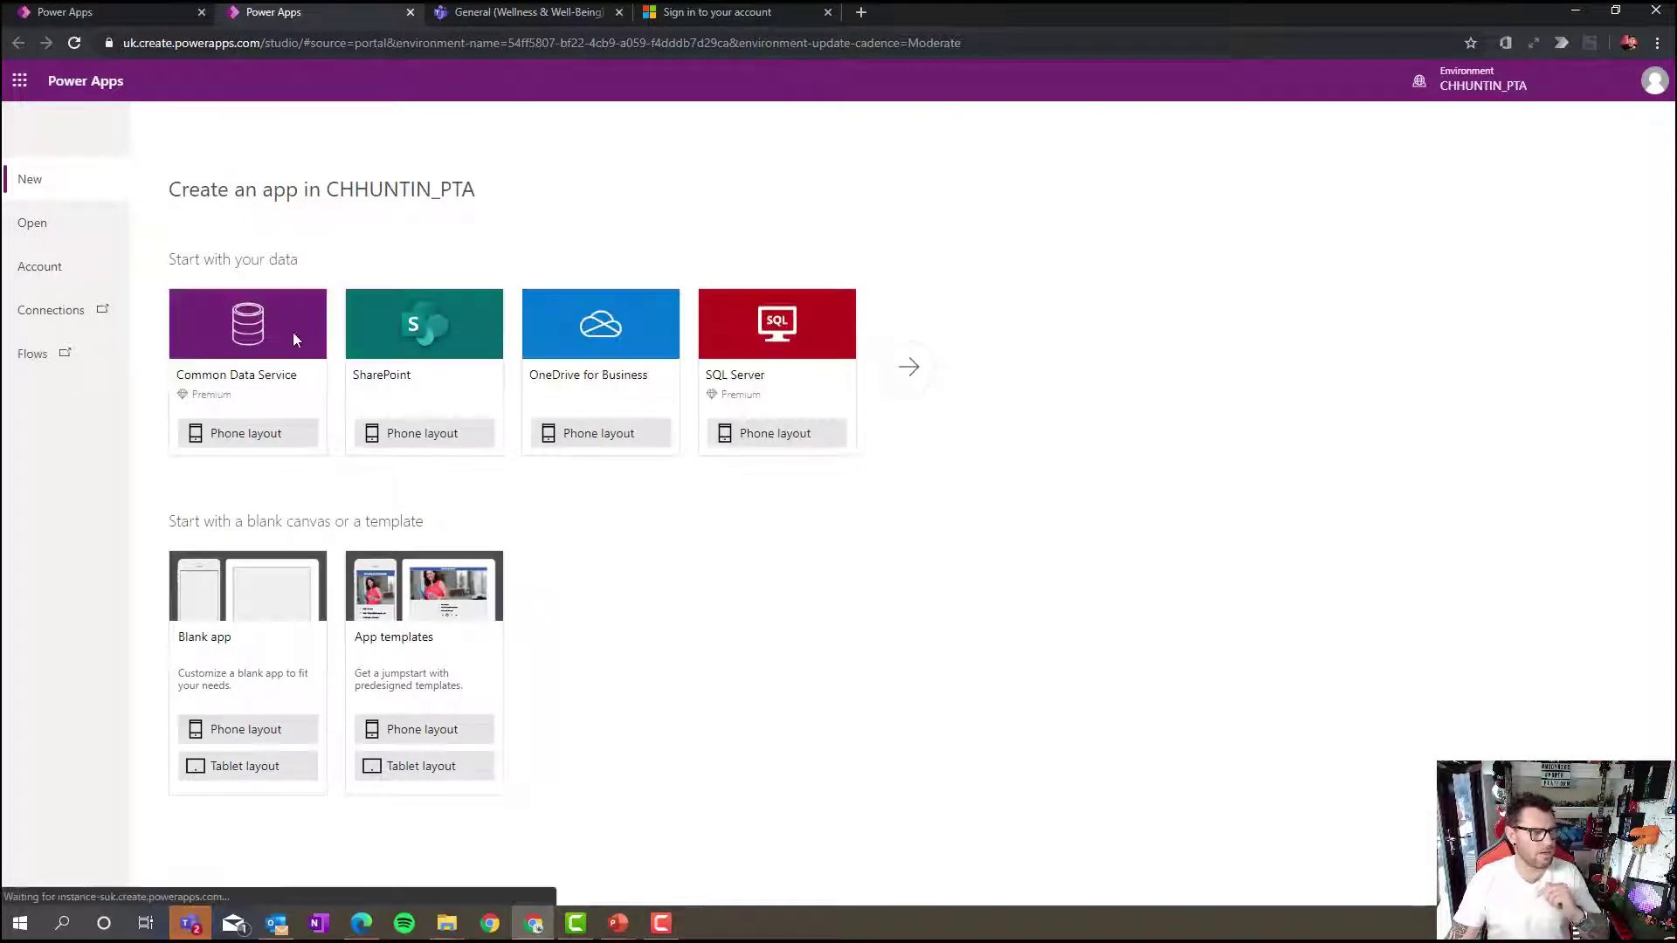
left_click(265, 437)
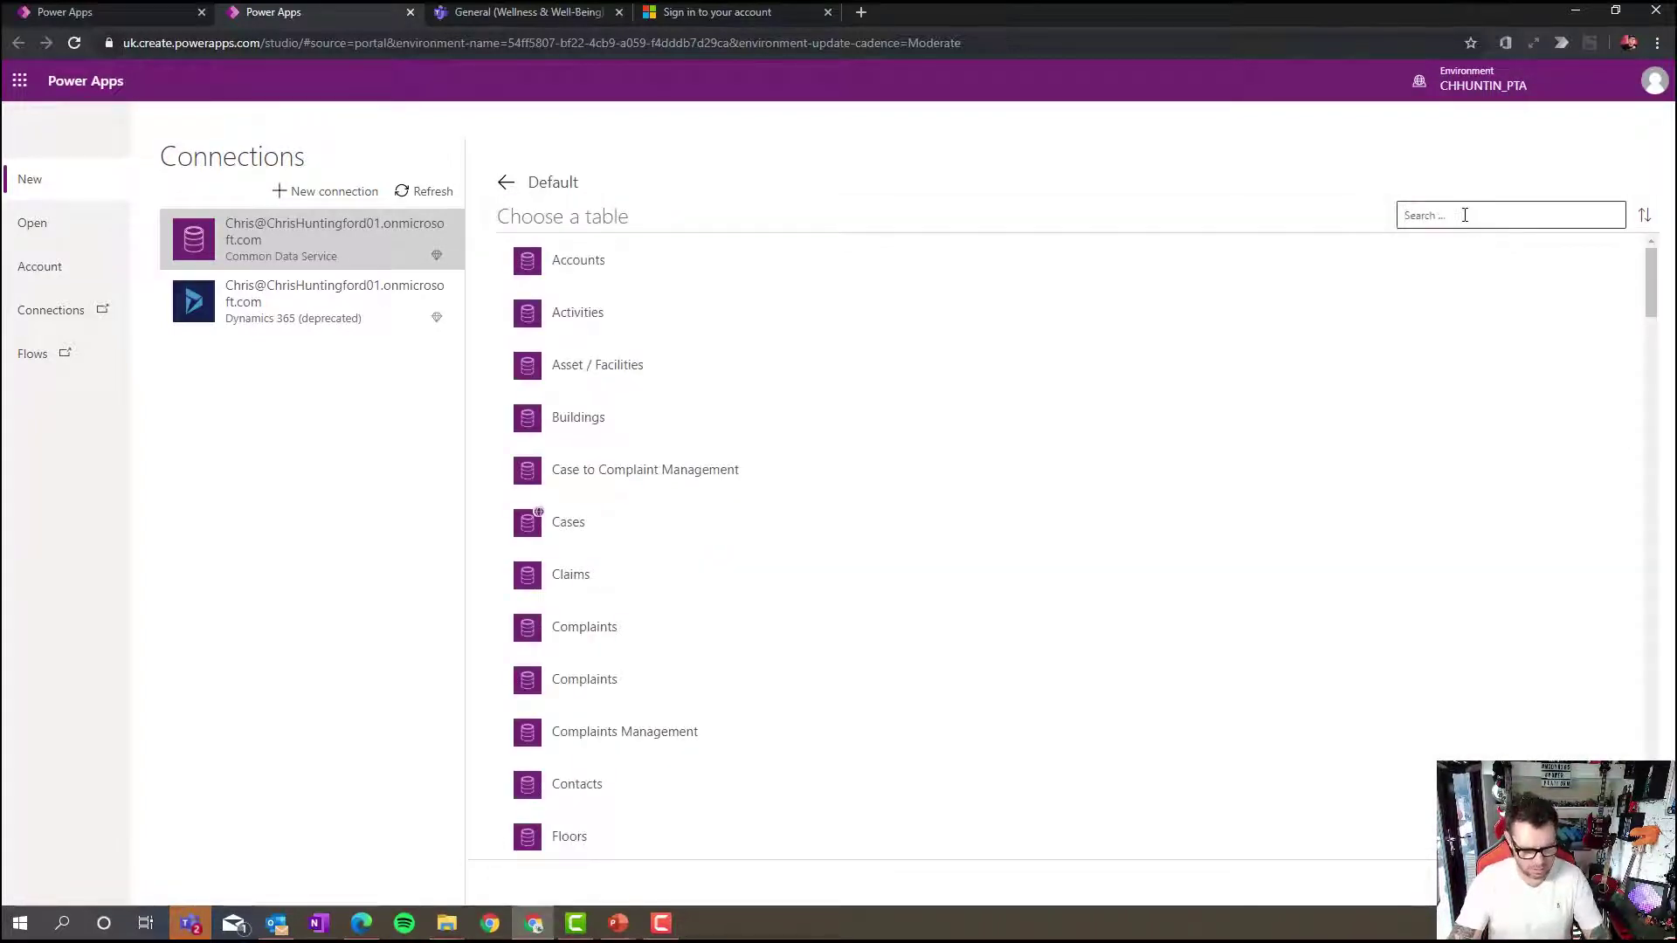
type("wfh")
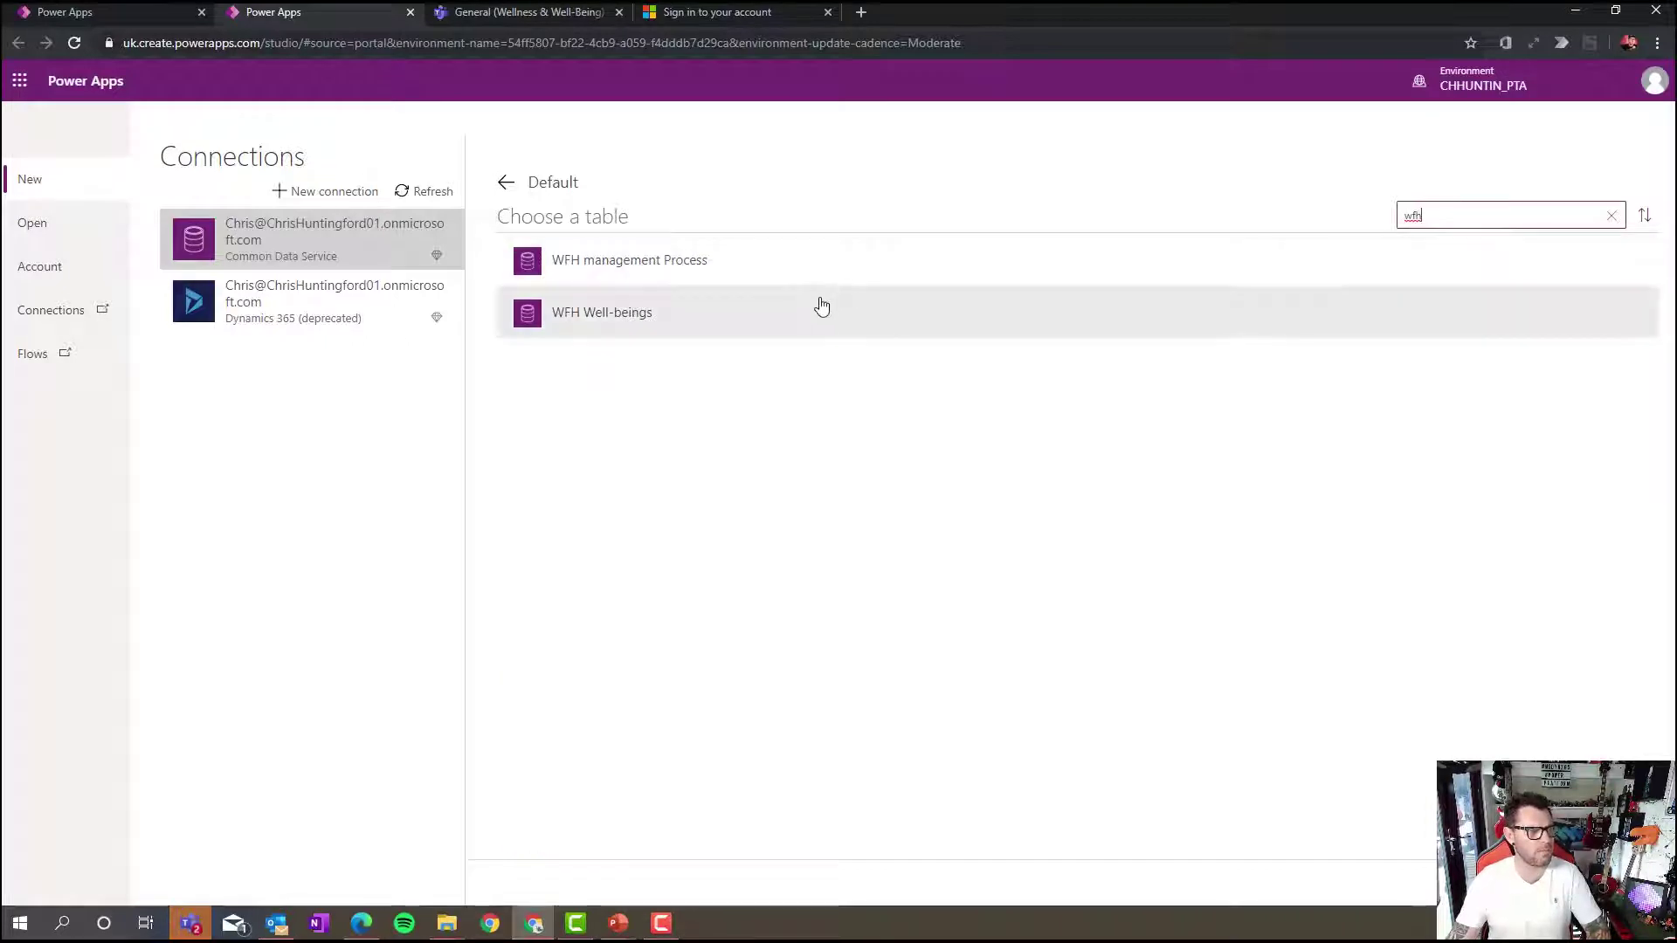
left_click(847, 307)
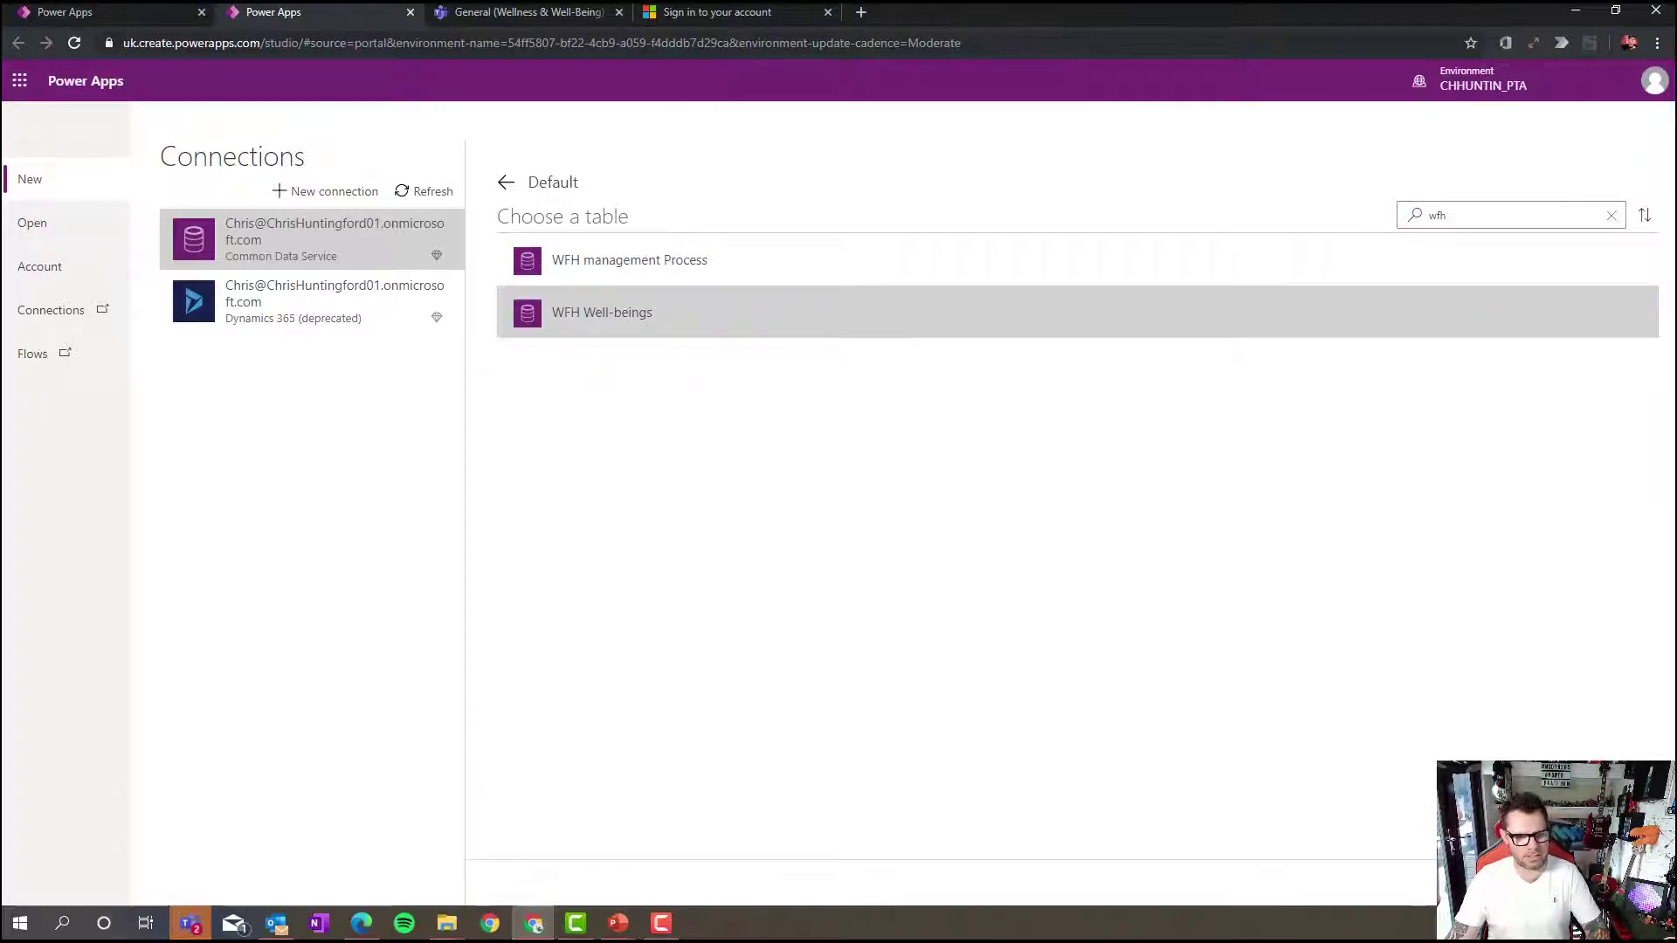
left_click(1610, 883)
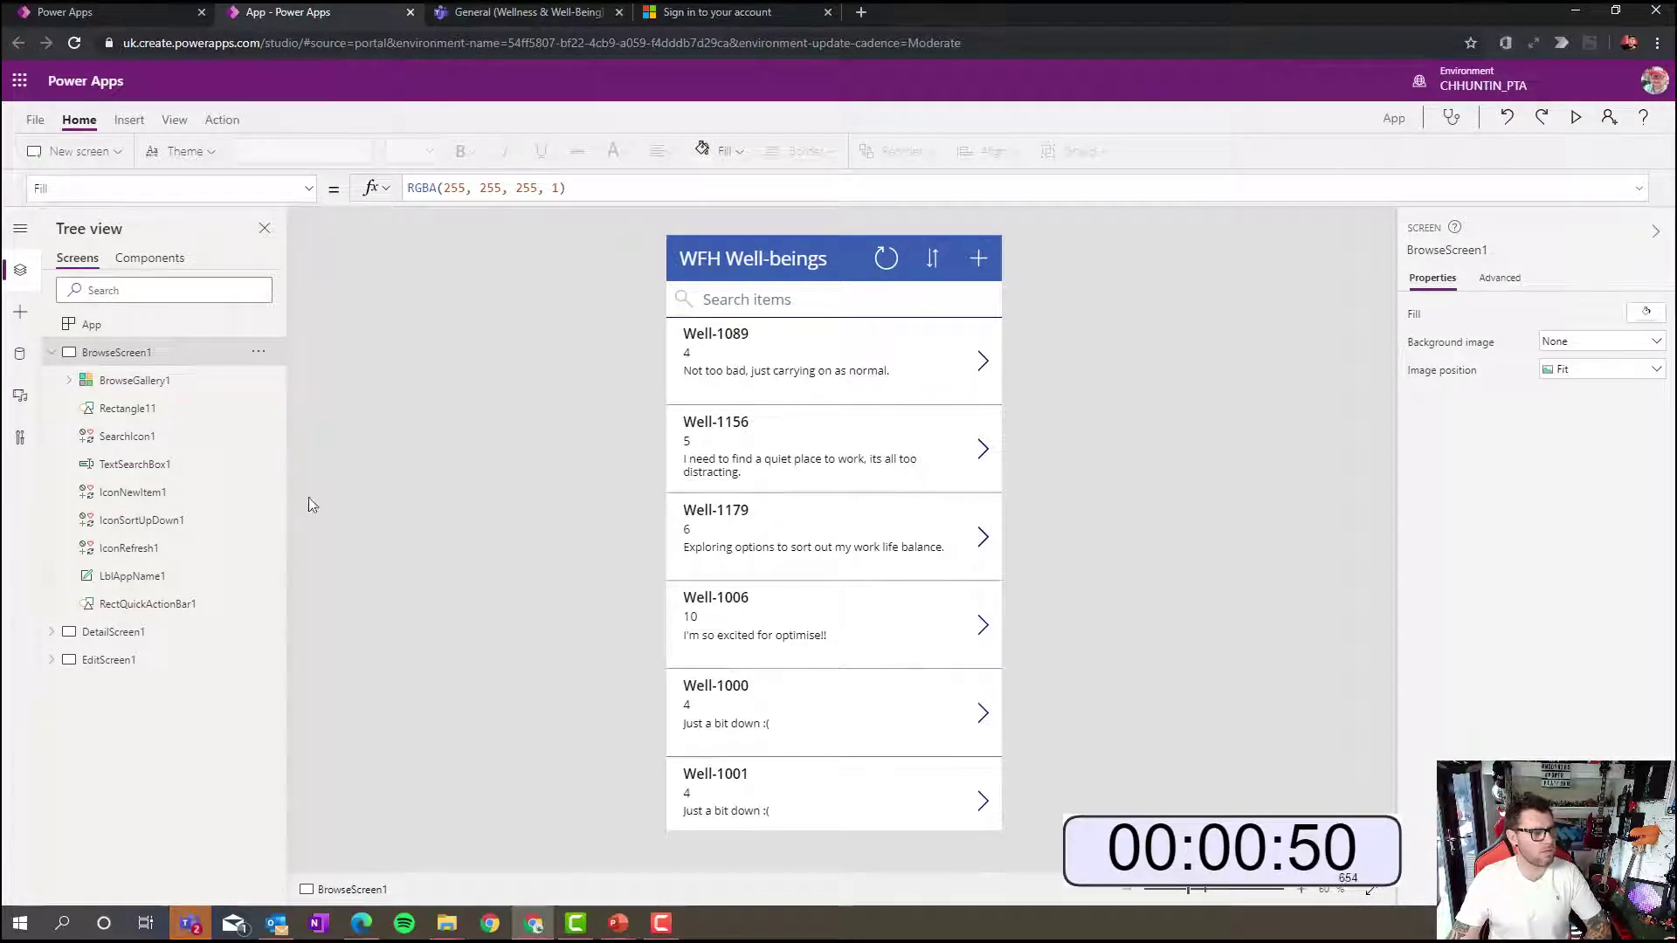
Examine EditScreen1 of the generated app and run a brief preview of it
left_click(114, 660)
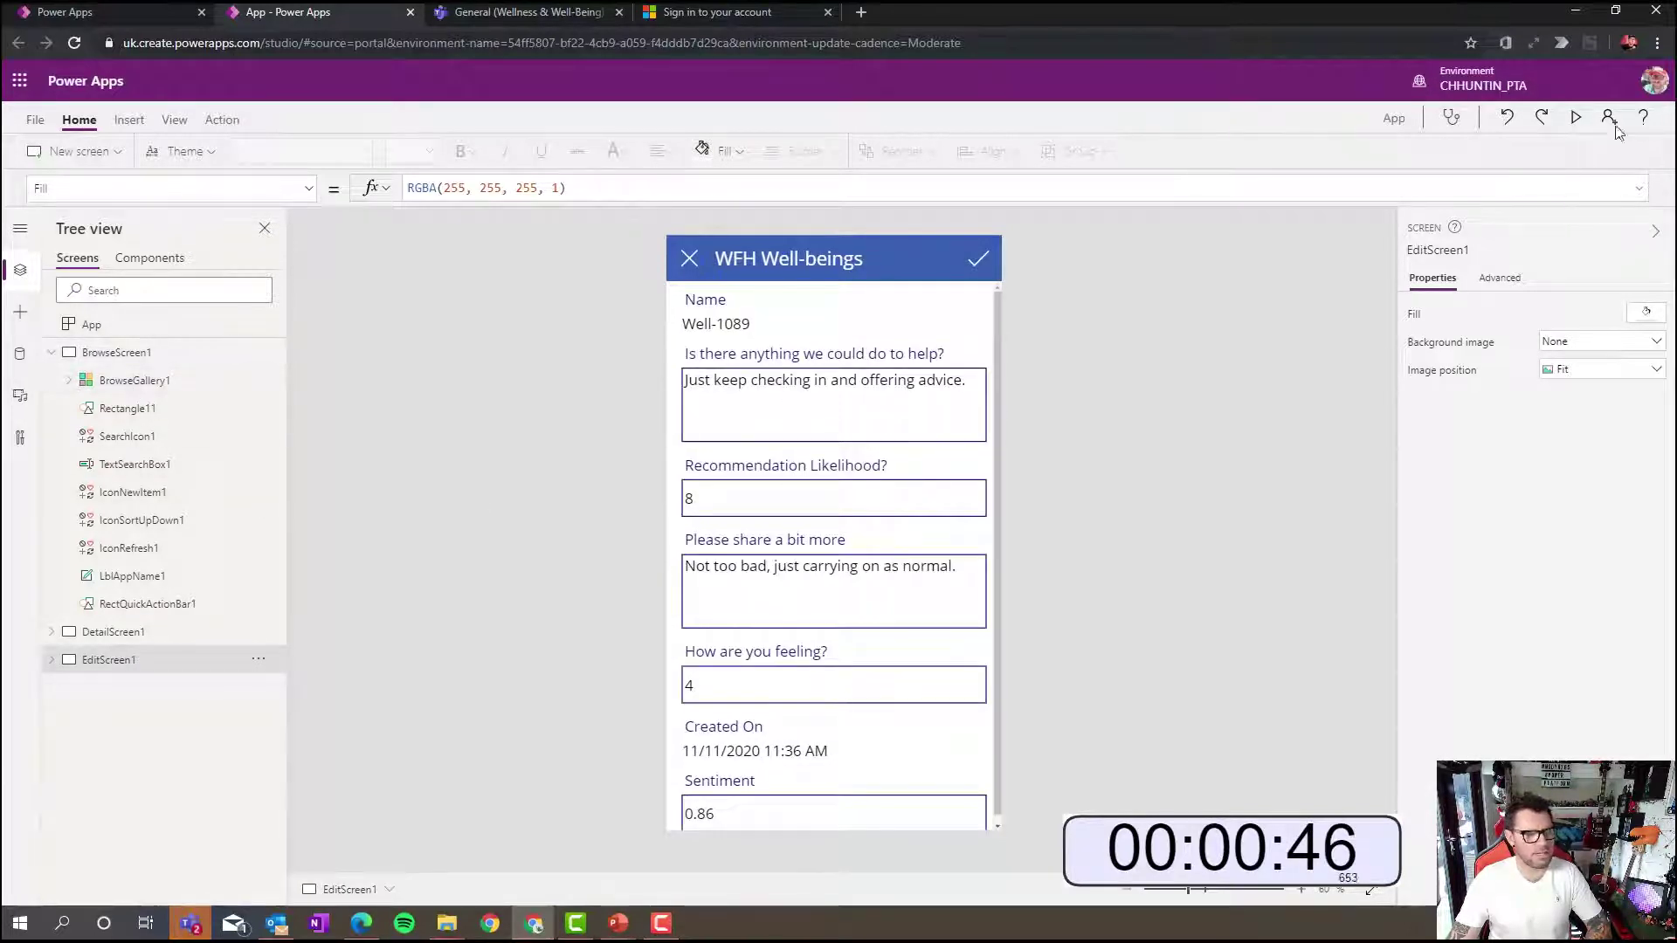
left_click(1576, 117)
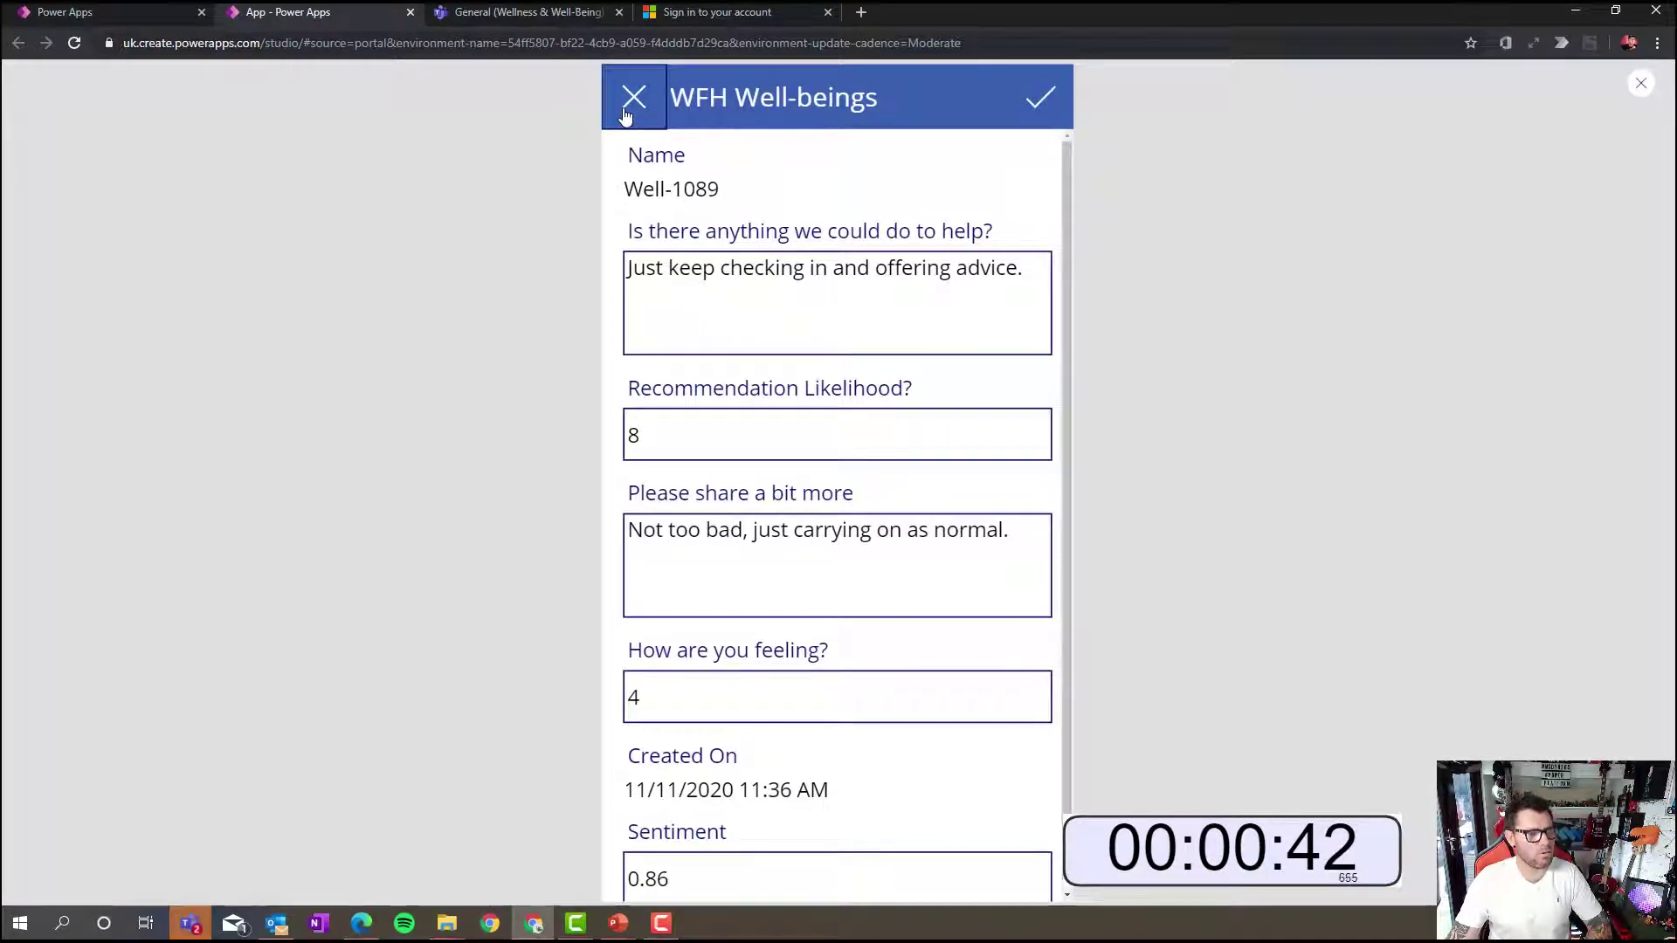
left_click(1638, 87)
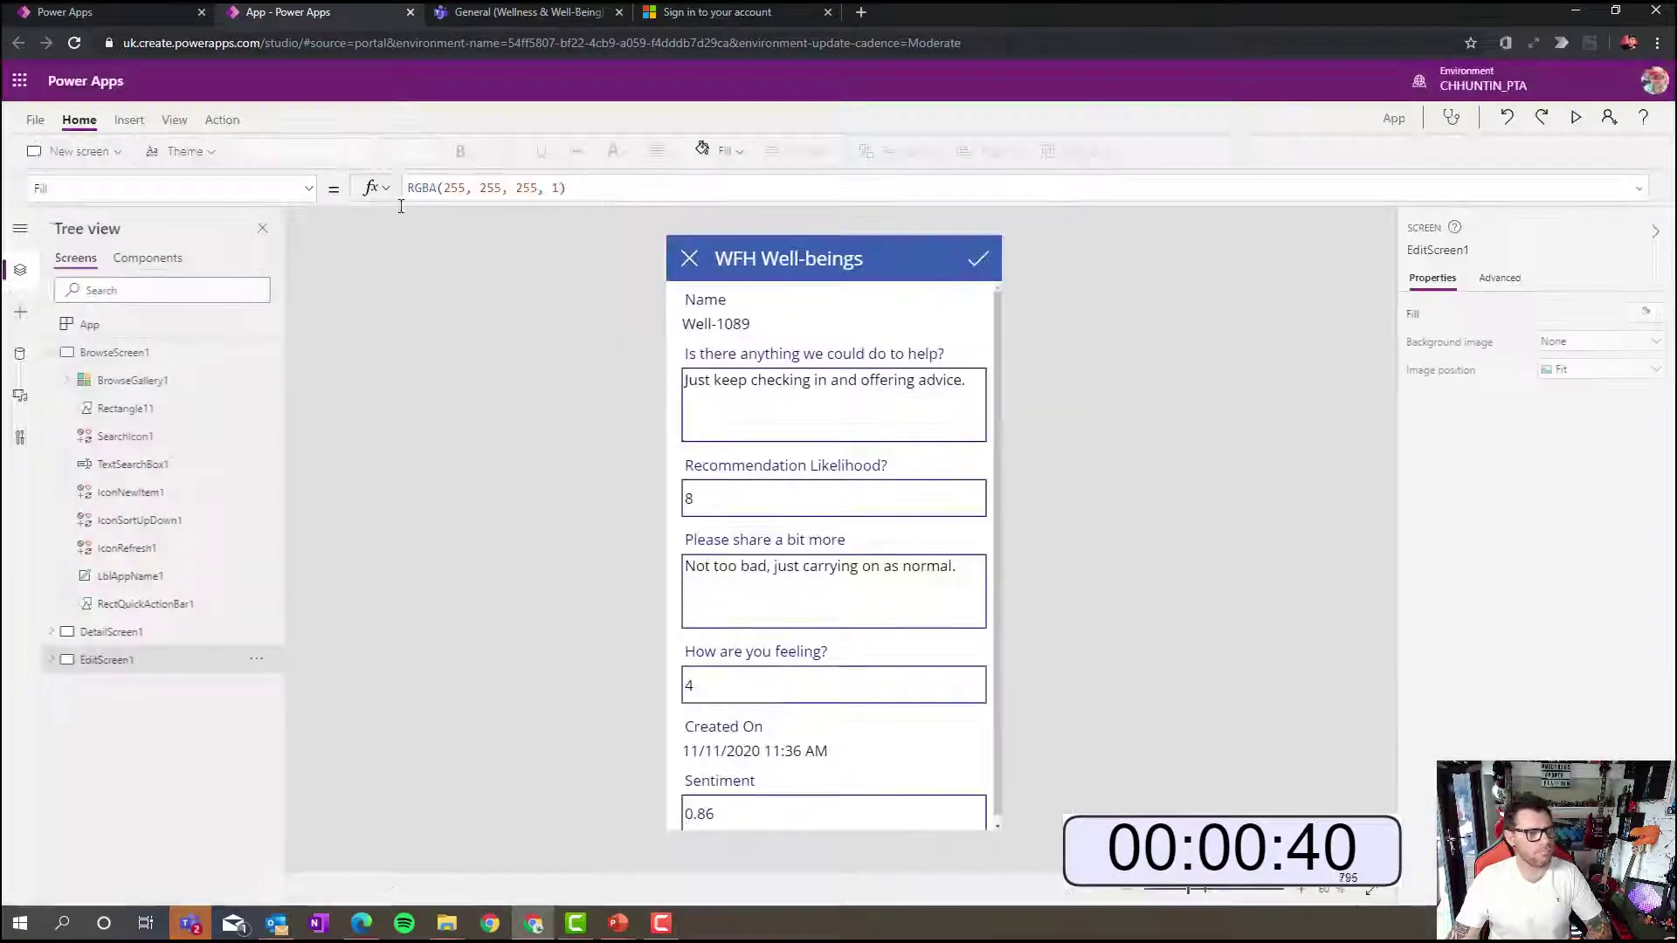
Preview the app from its browse screen and submit a new record with help request No, recommendation likelihood 6, comment Cool and feeling 7
left_click(1577, 119)
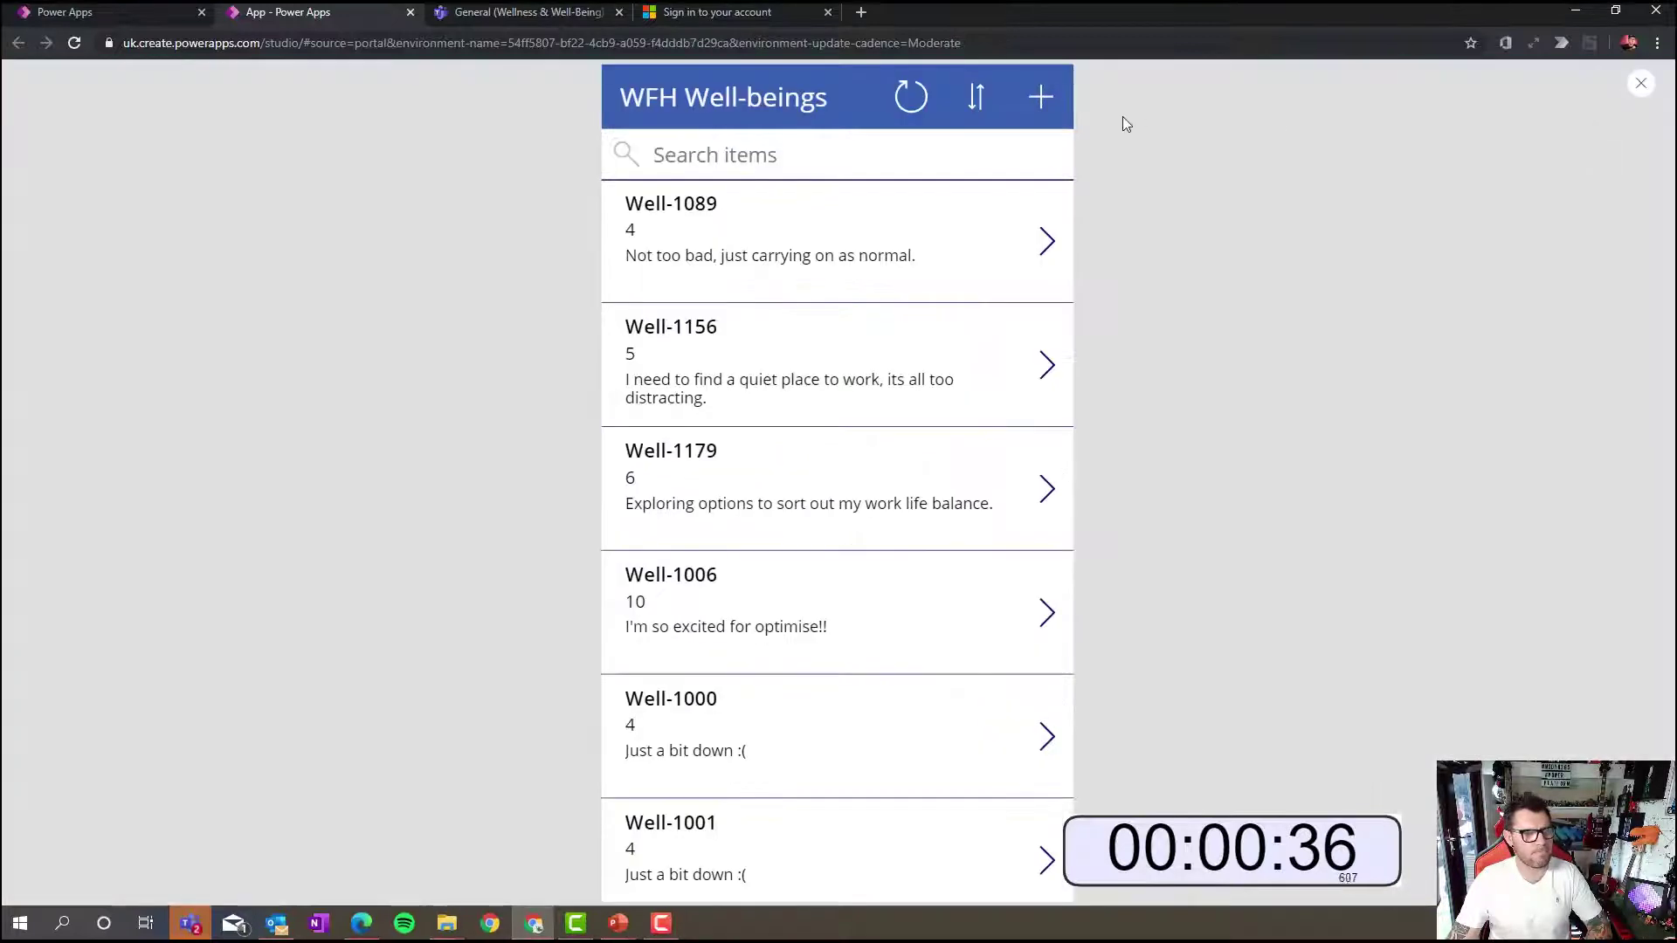
left_click(1060, 117)
left_click(802, 266)
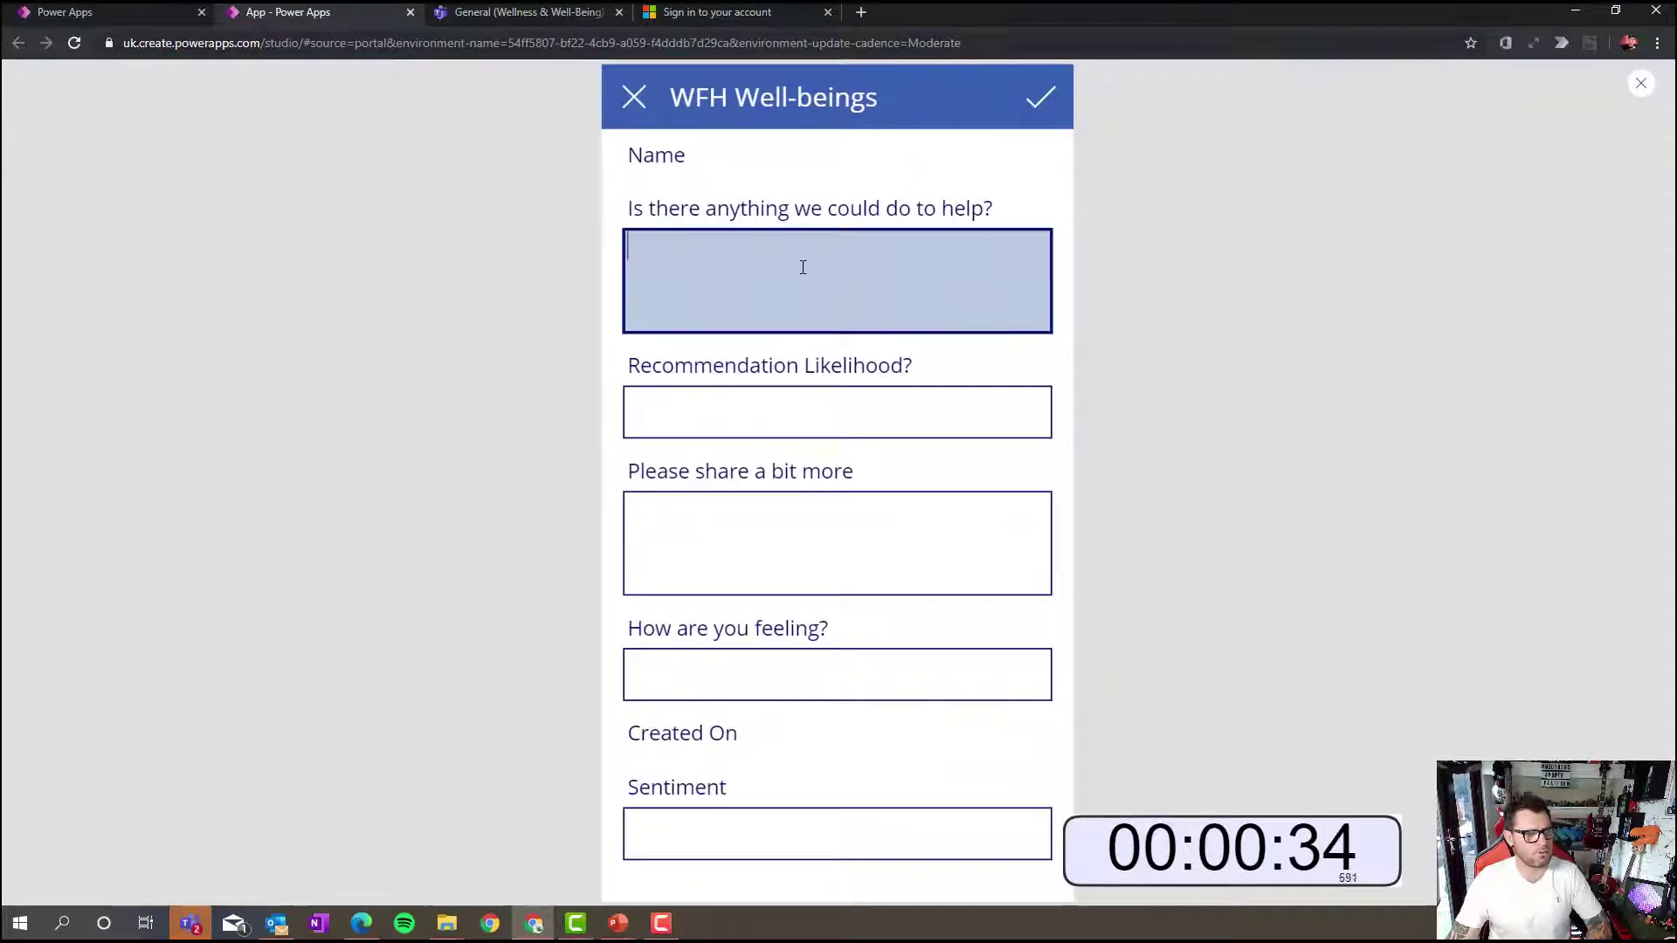
type("No")
key("Tab")
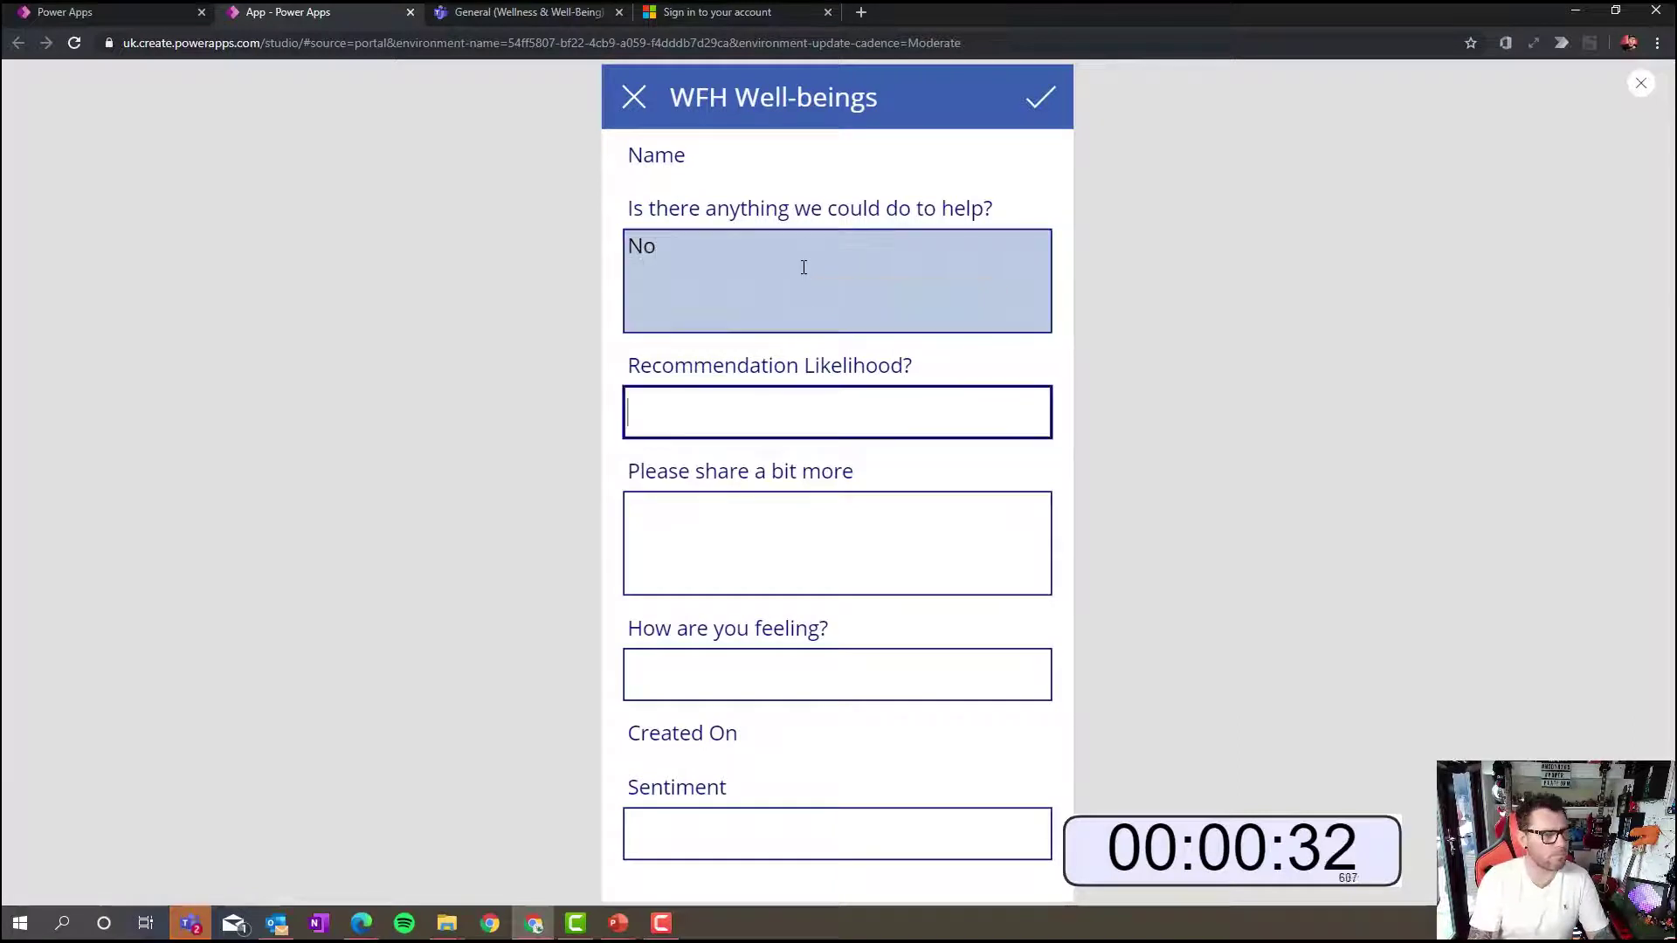
type("6")
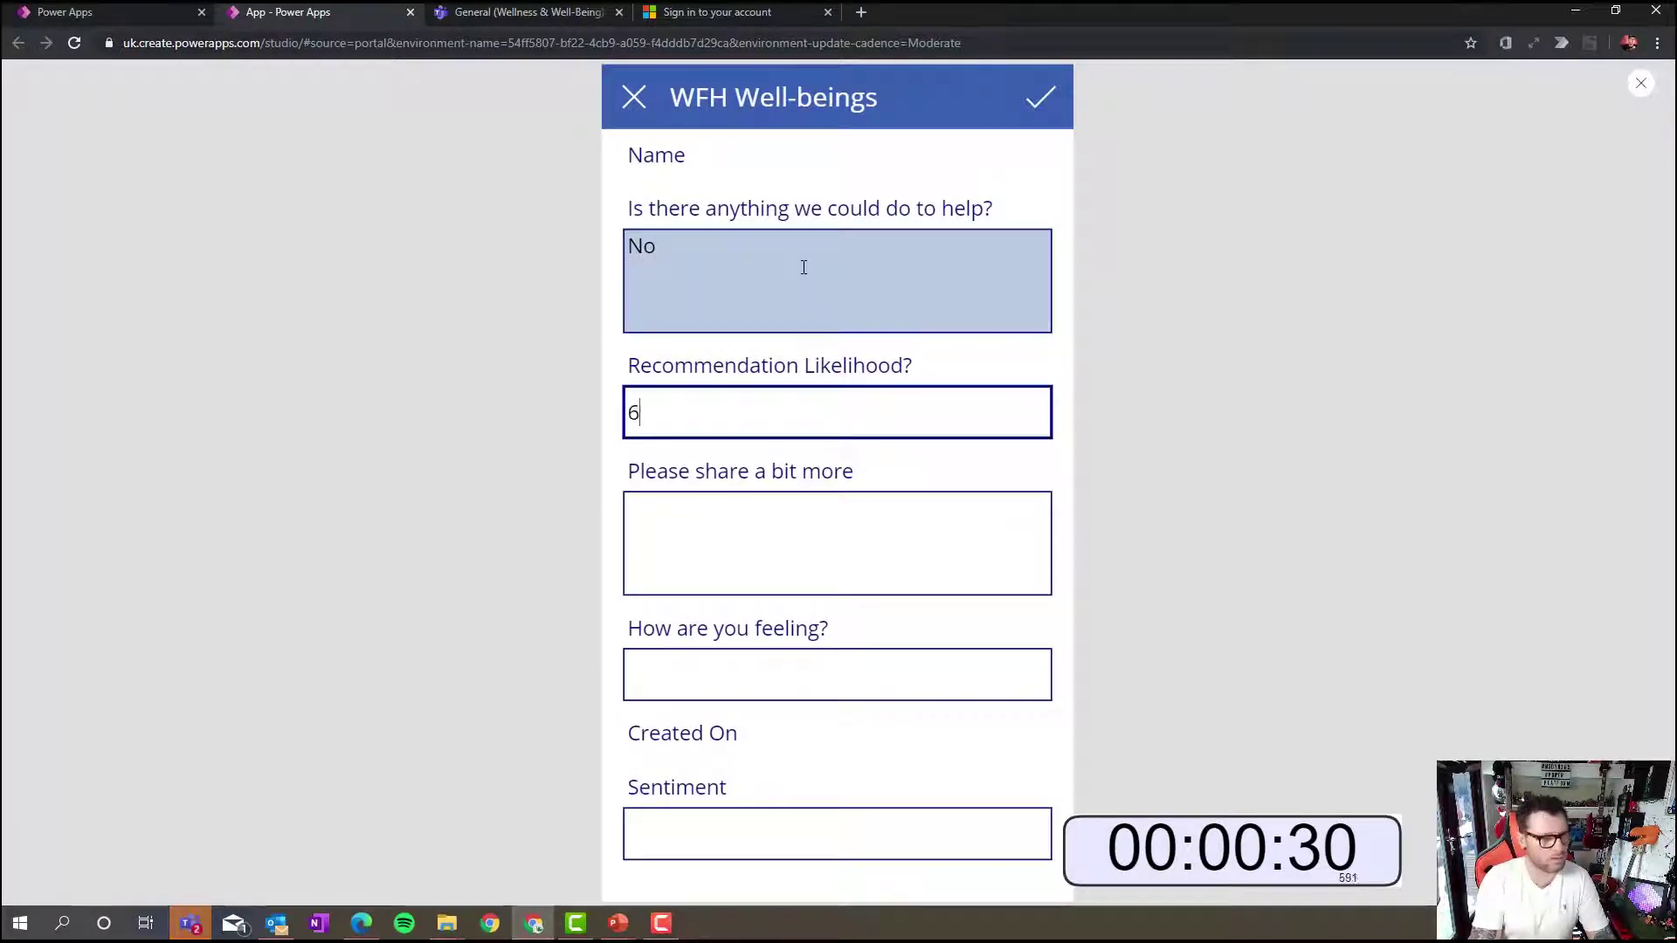
key("Tab")
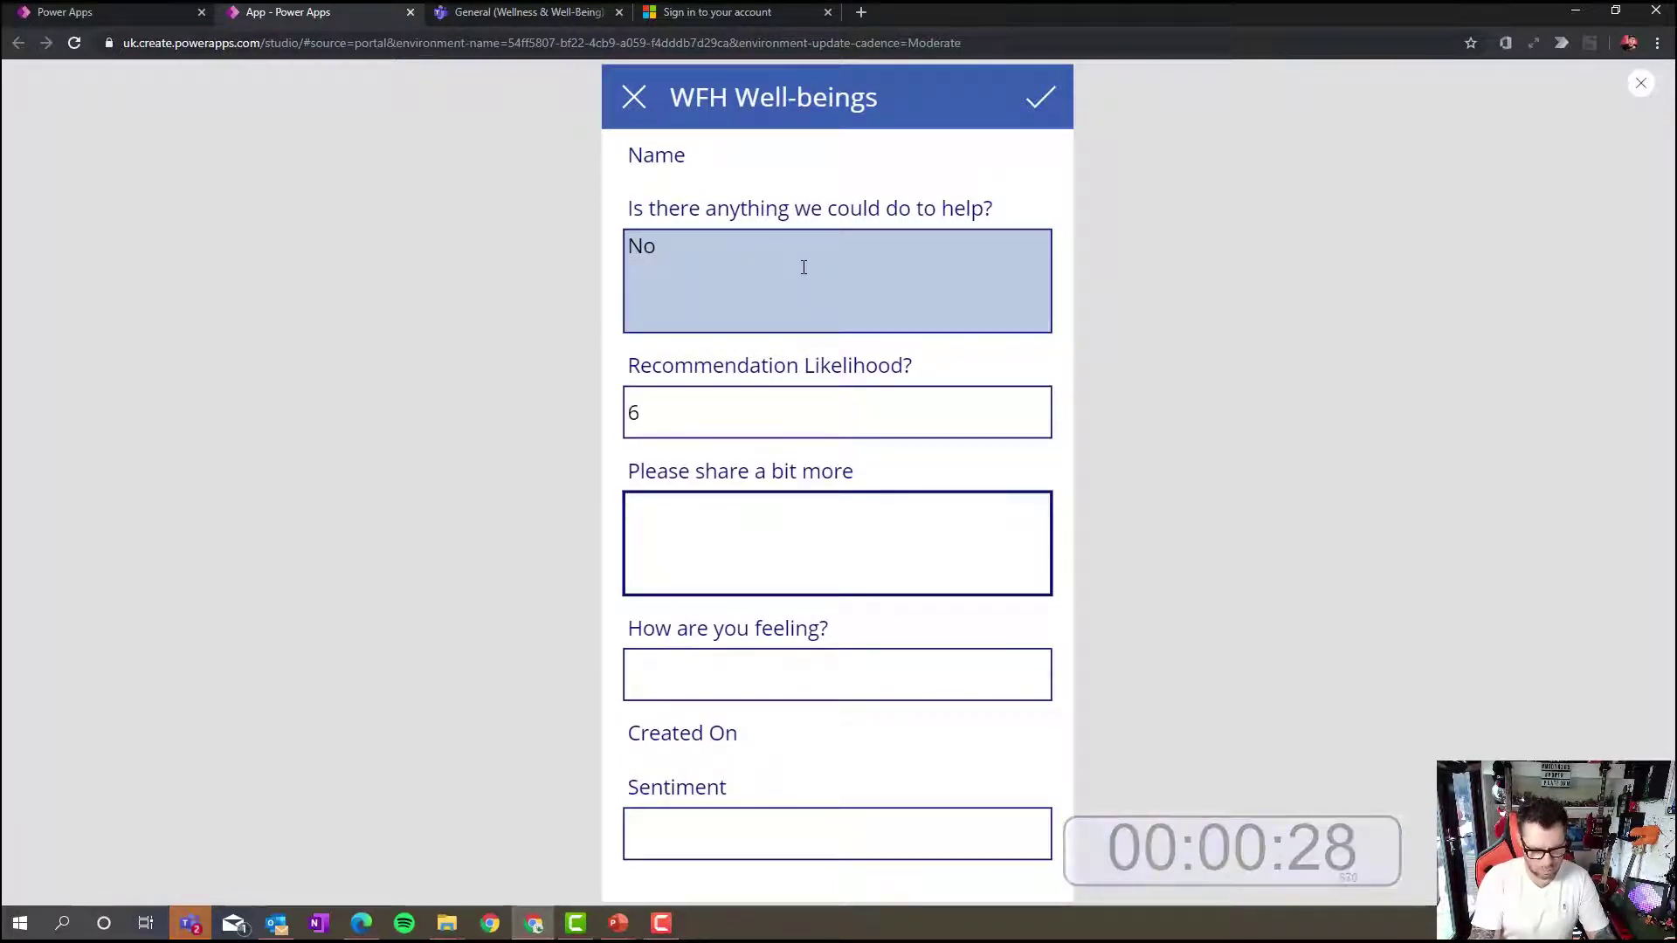
type("Cool")
key("Tab")
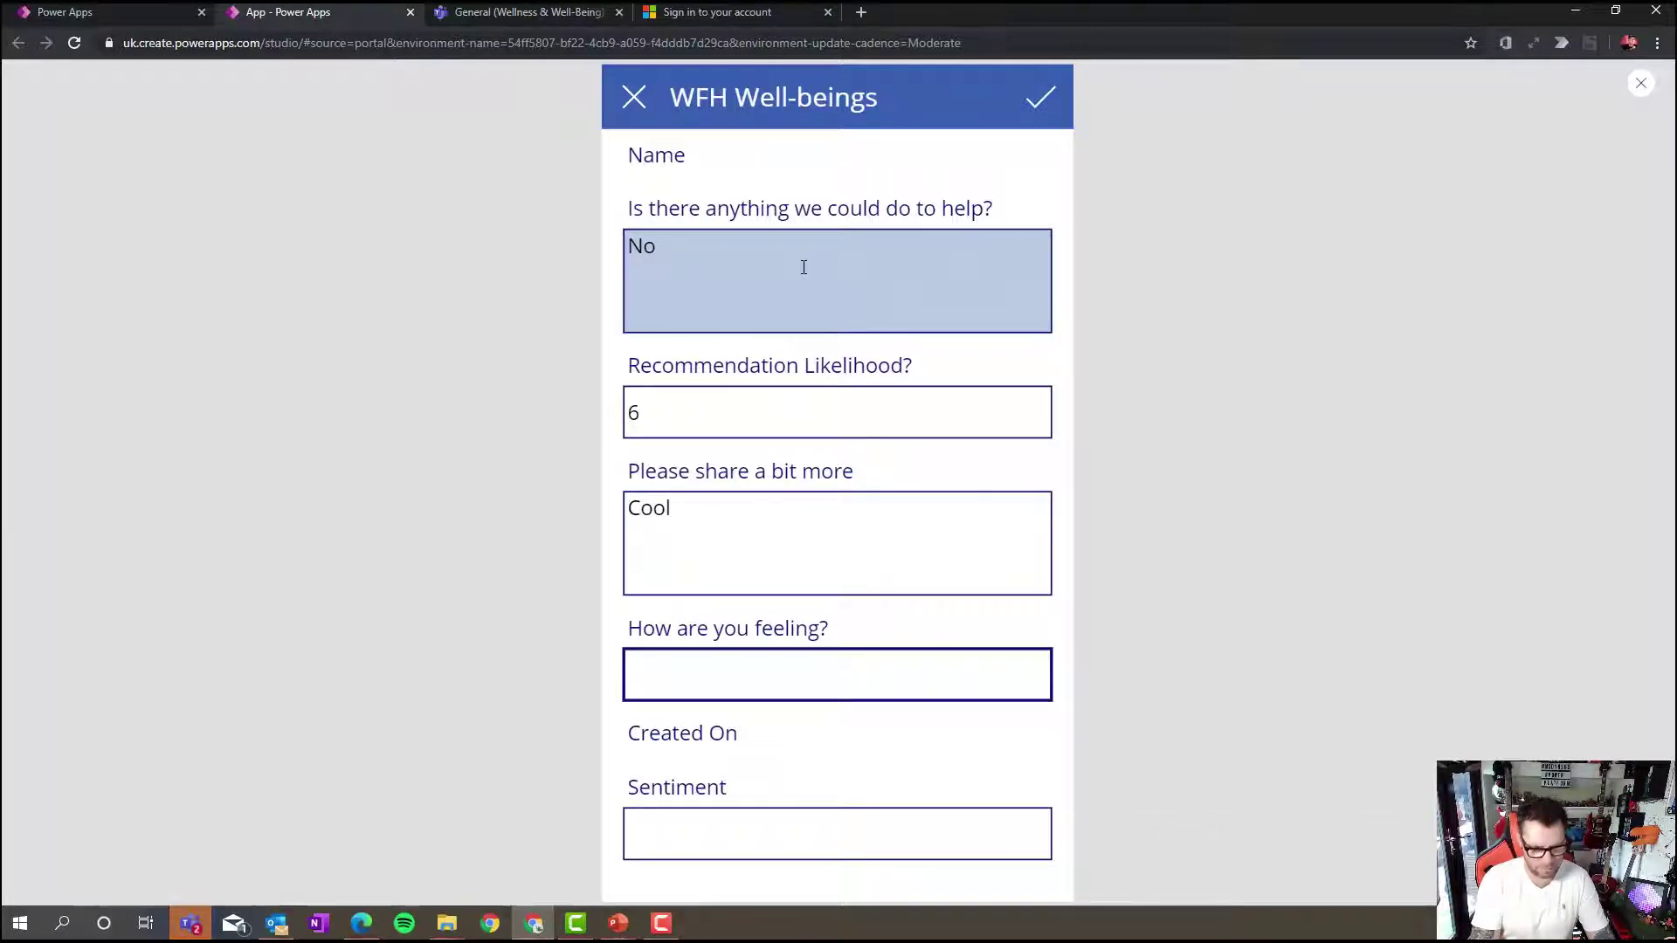
key("Tab")
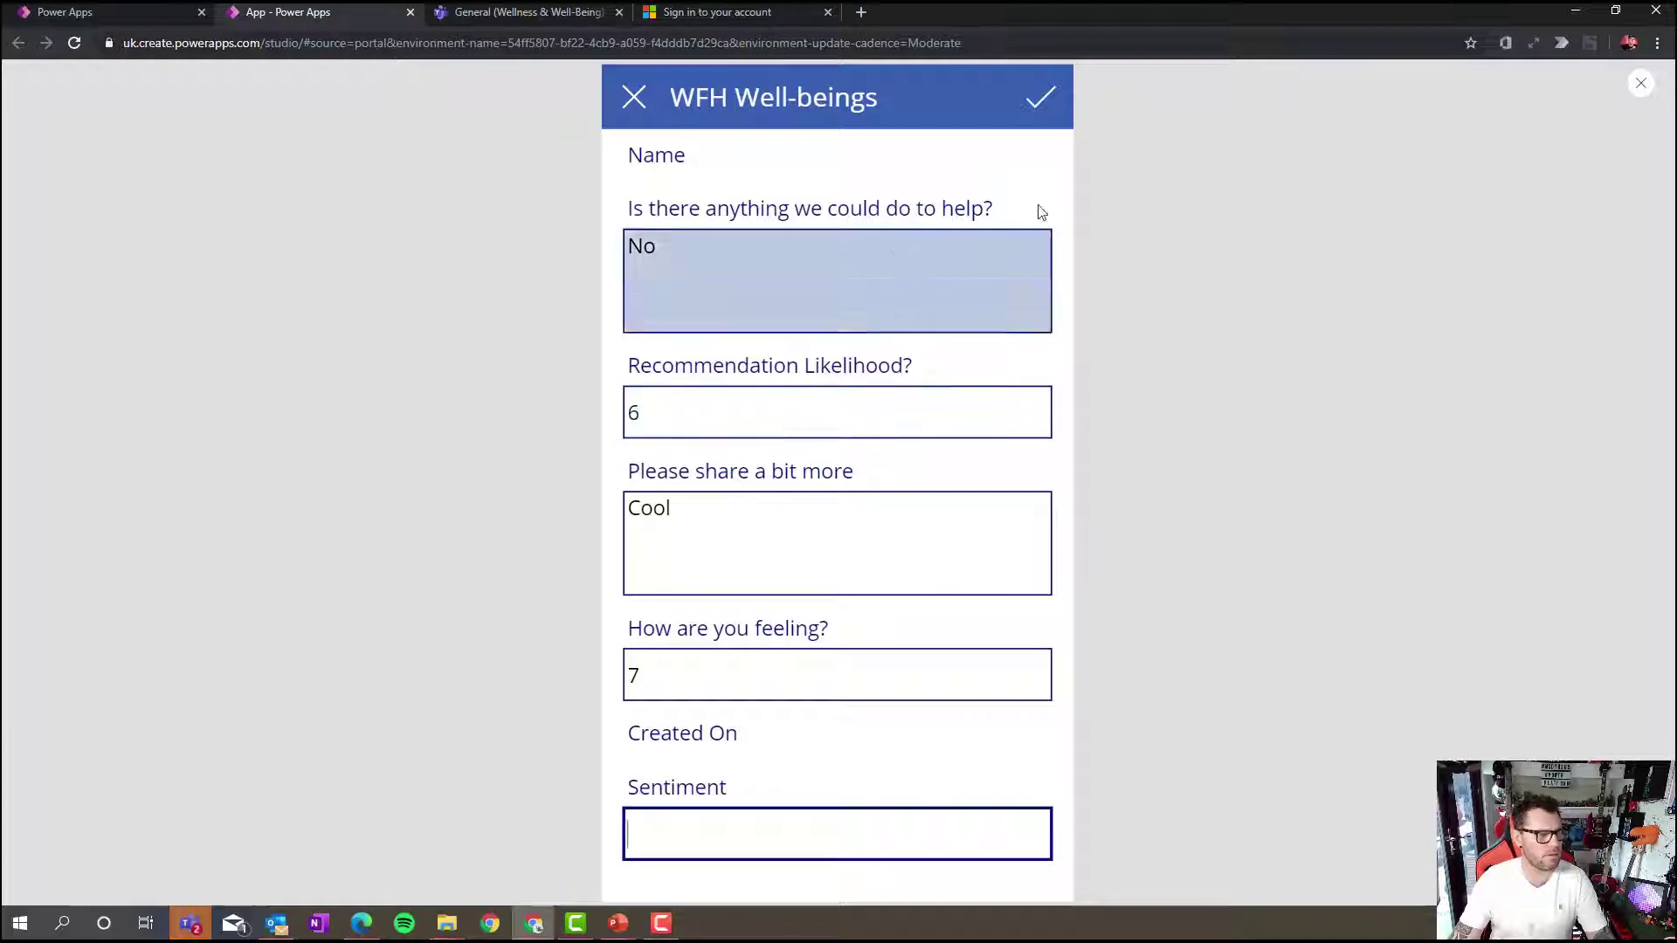
left_click(1038, 109)
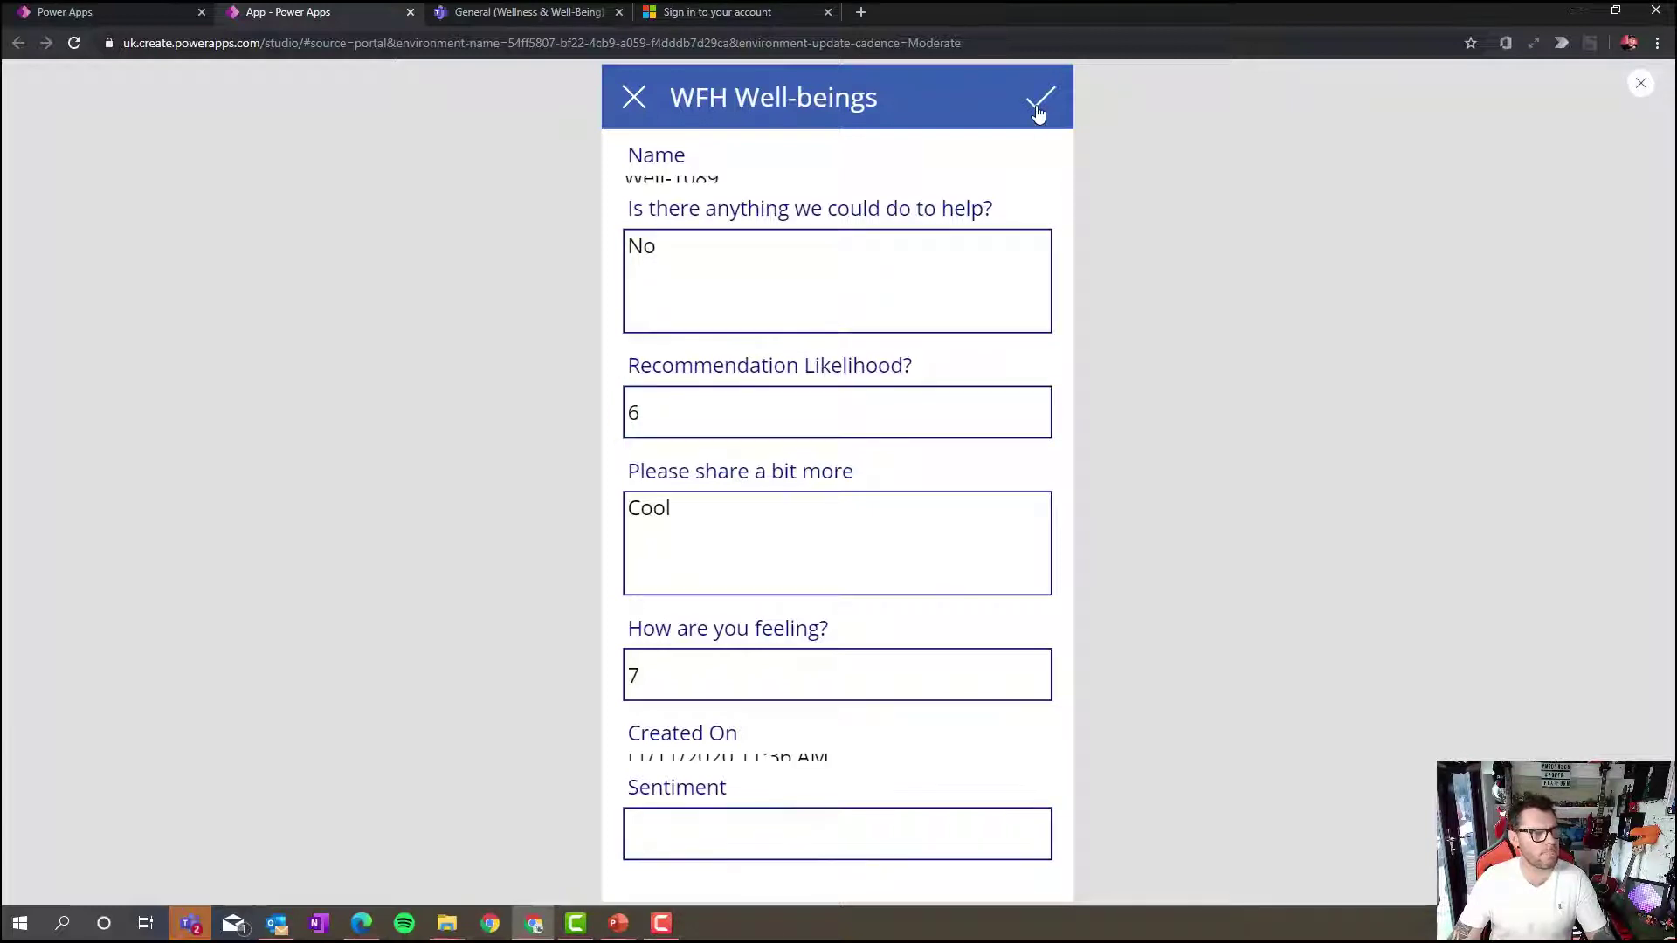
Switch to Microsoft Teams and list the WFH Well-beings records in the management app, sorted by Created On from newest to oldest
left_click(519, 11)
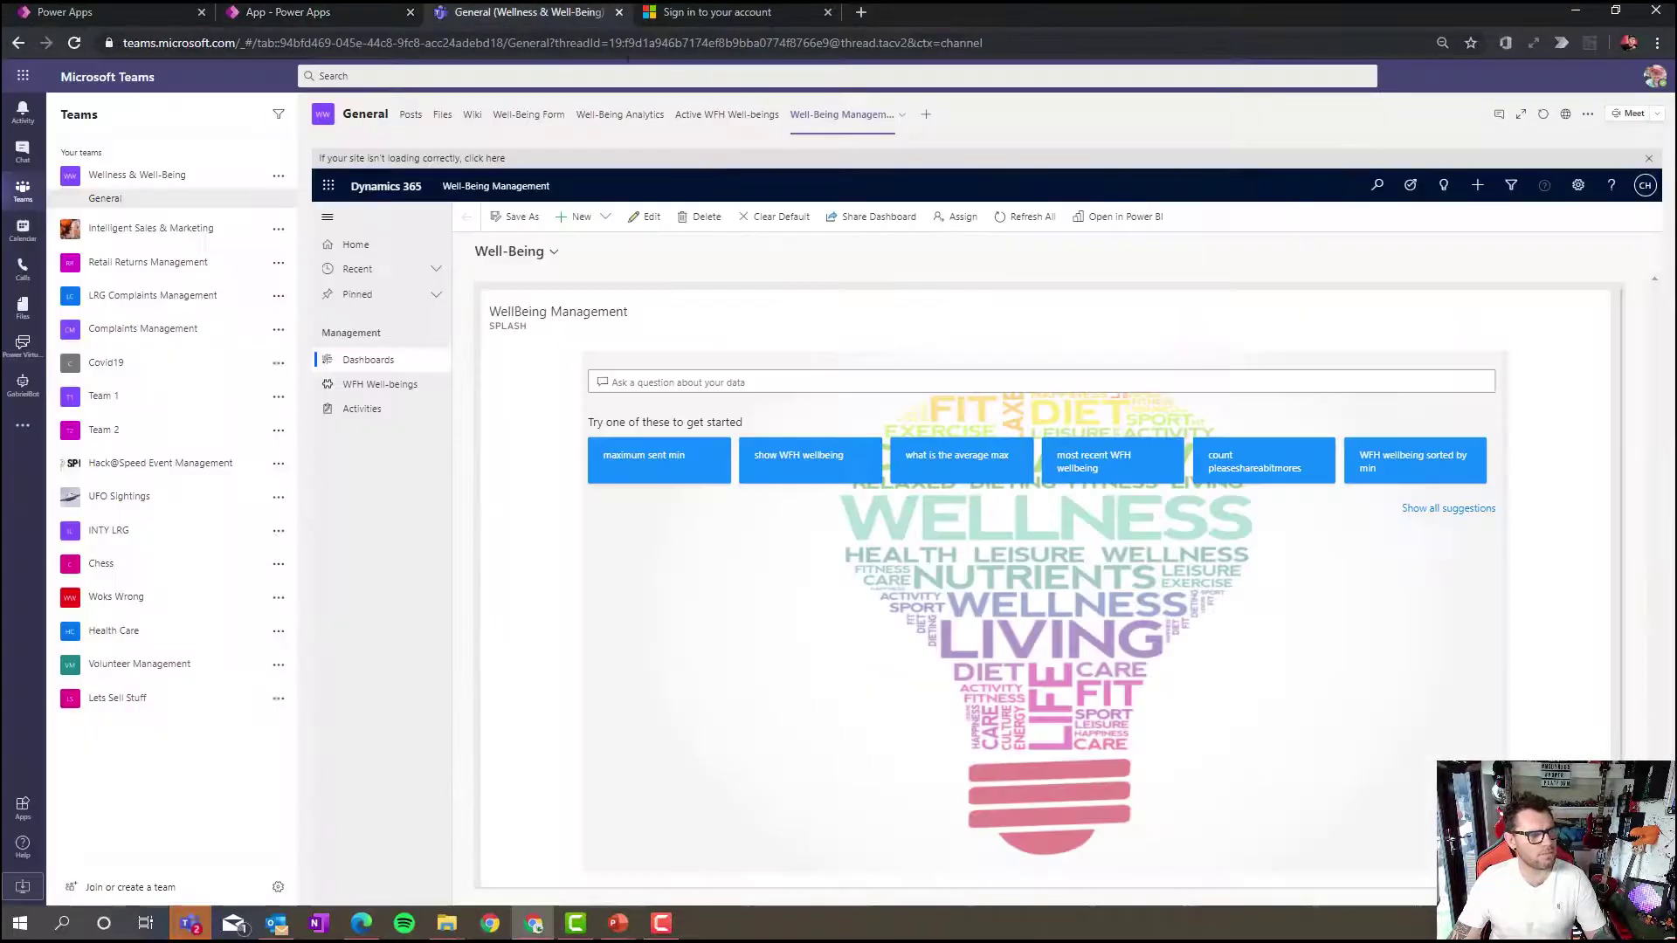
left_click(409, 389)
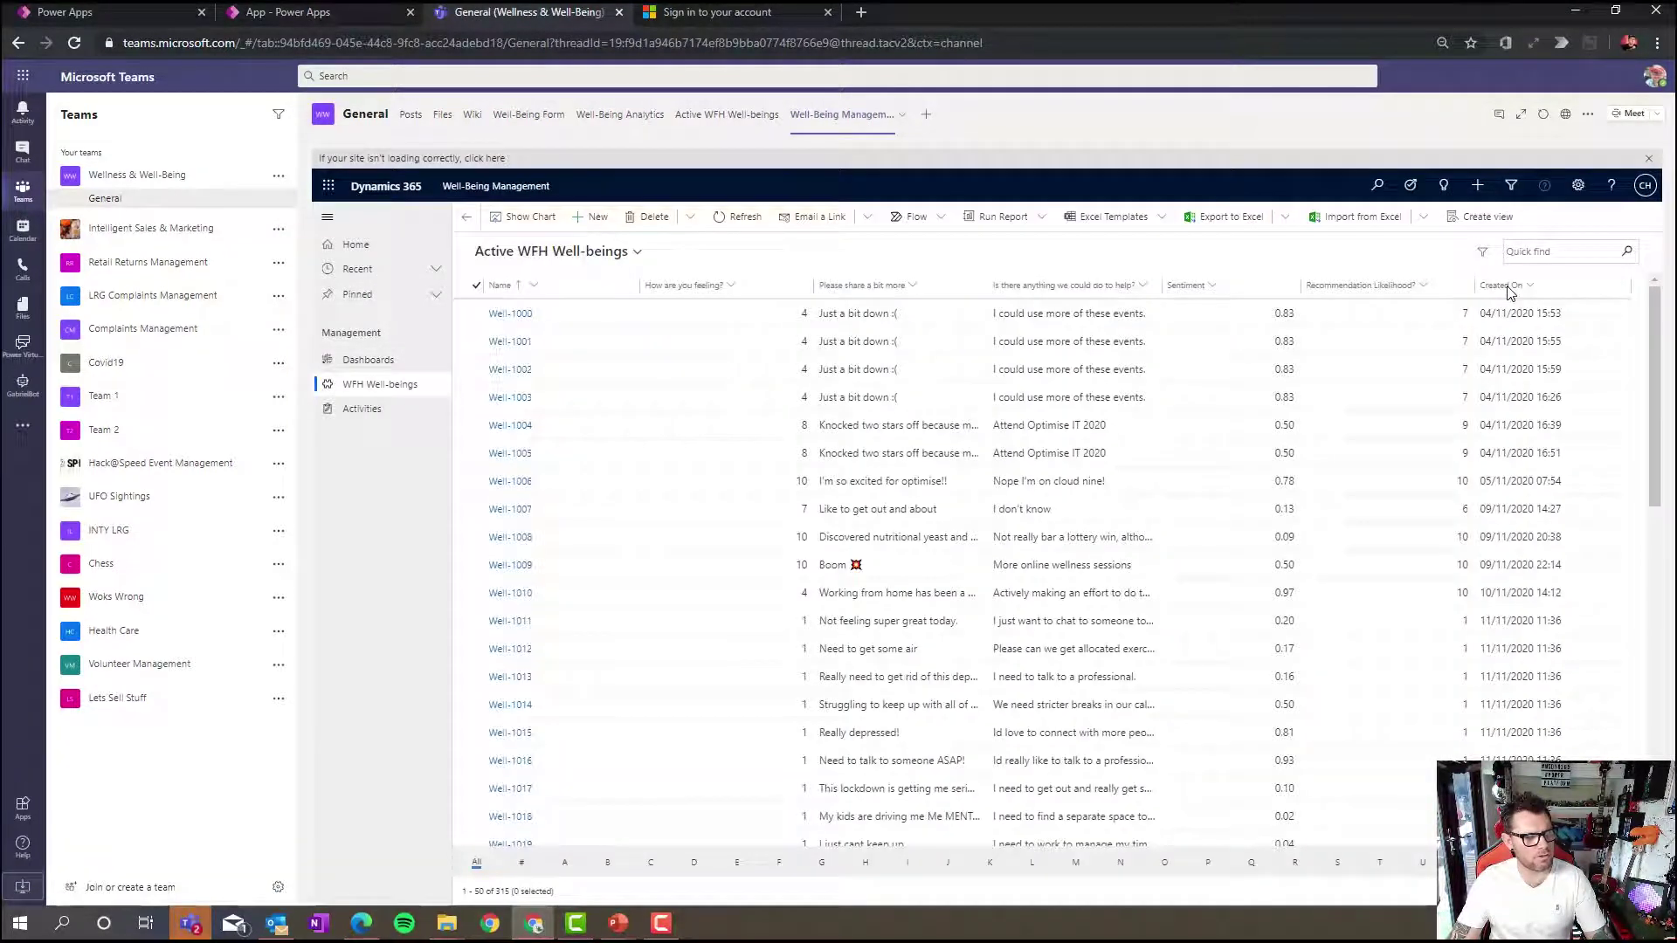
left_click(1511, 293)
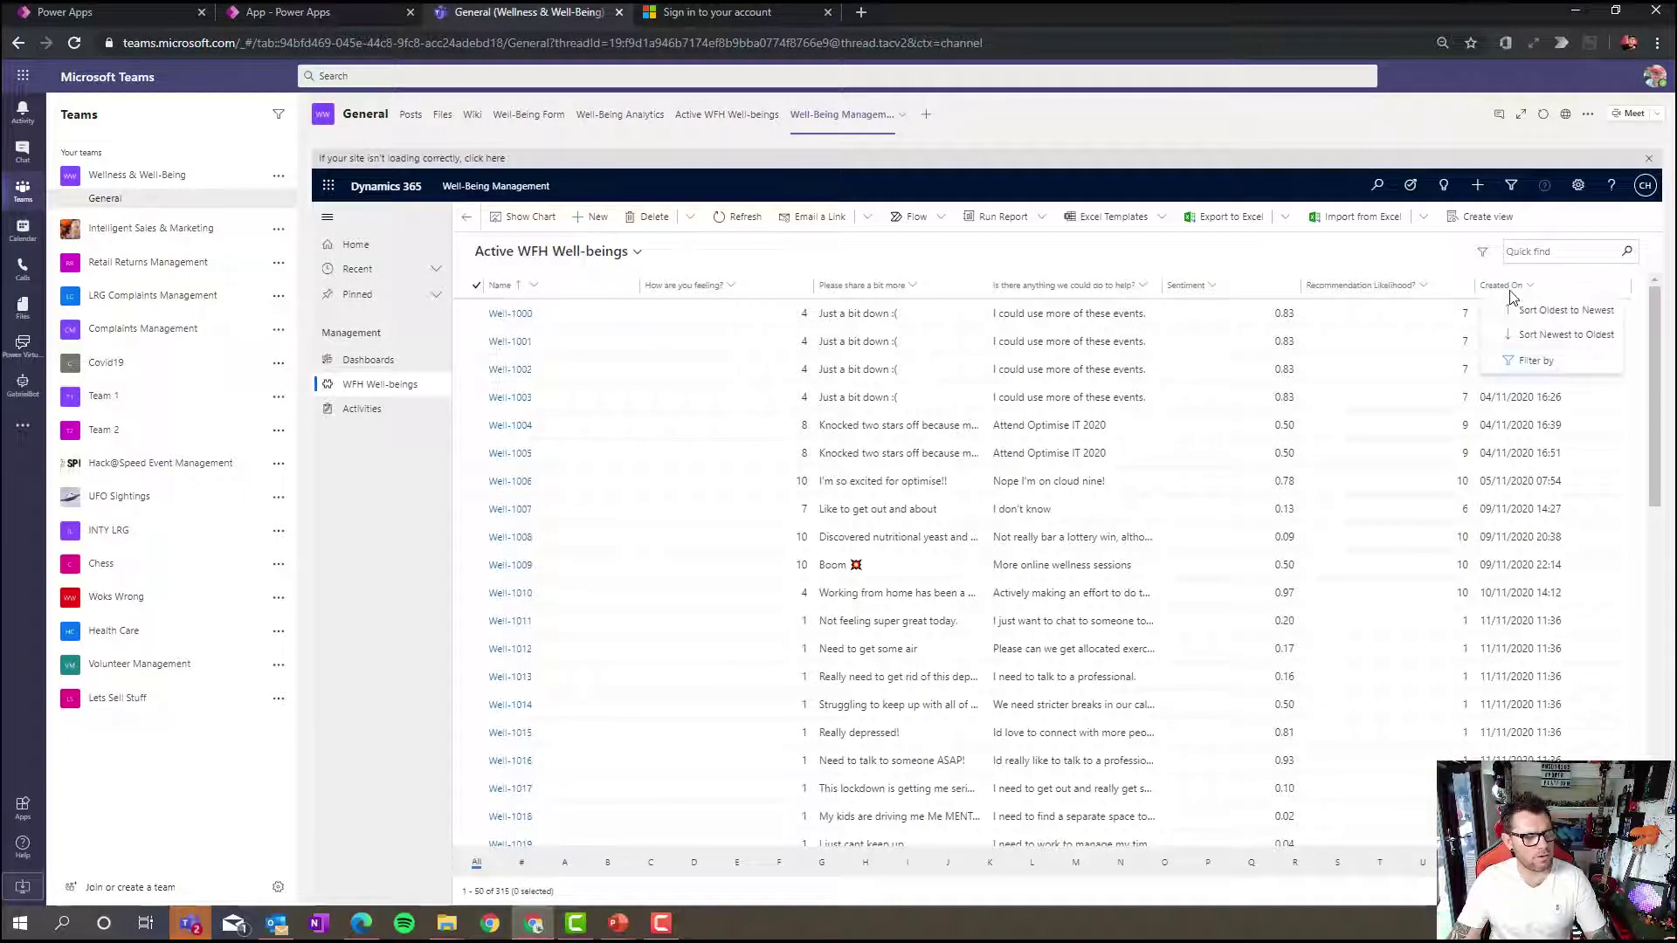
left_click(1526, 342)
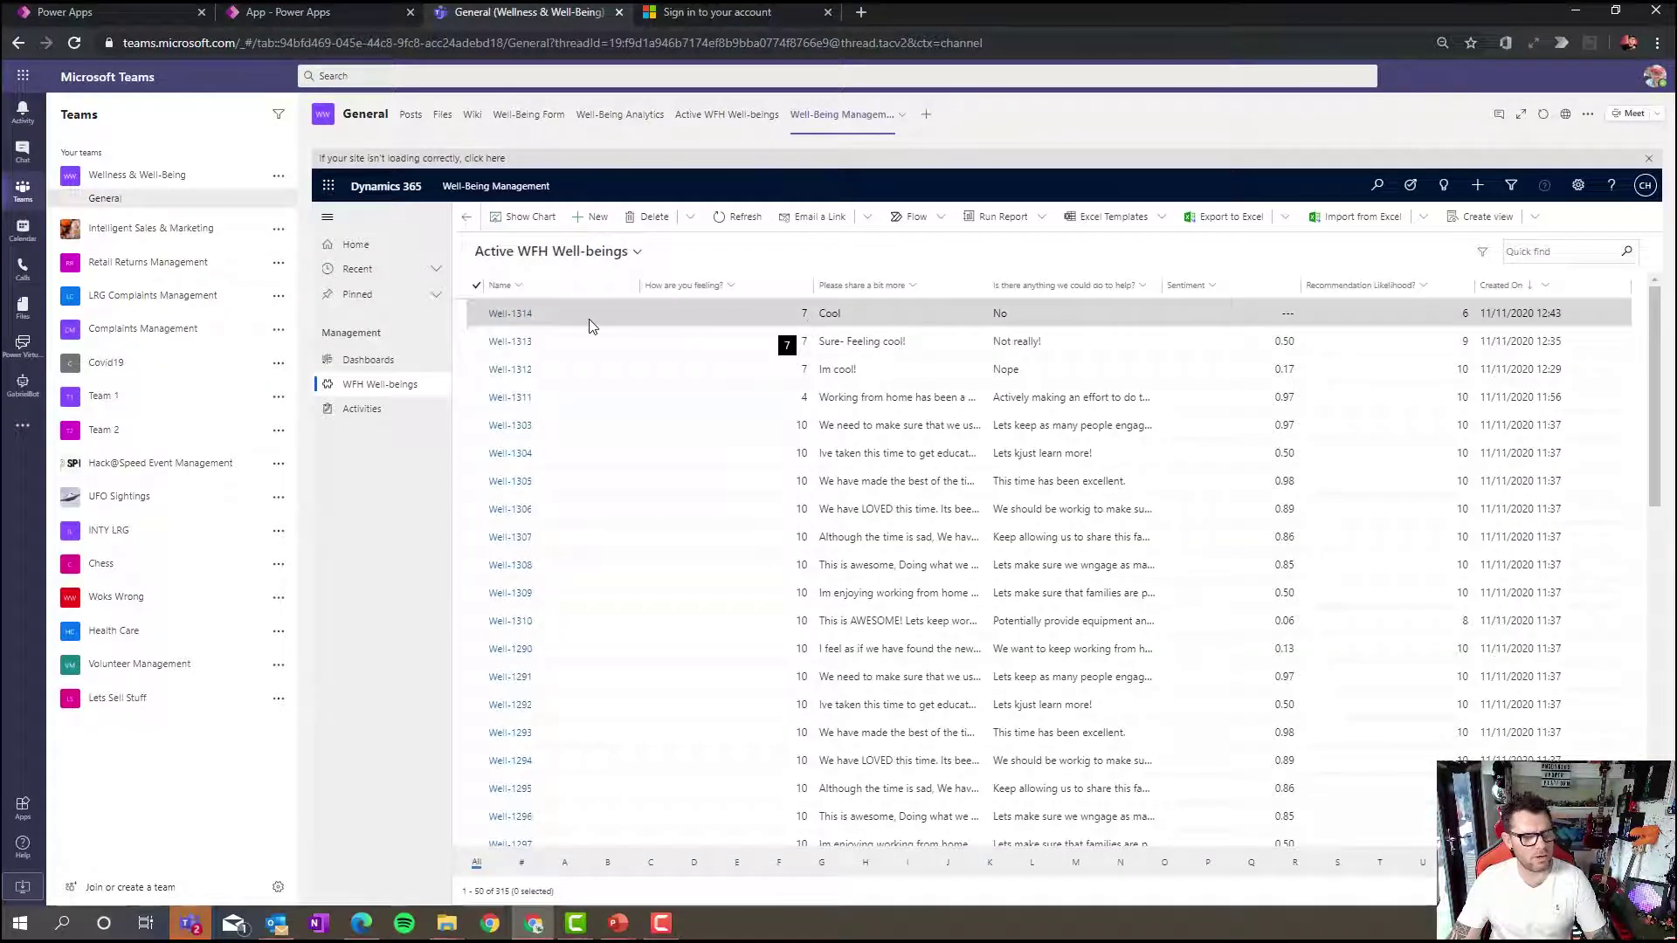
Open the newest well-being record and set its How are you feeling? value to 0, finishing back at the Power Apps apps list
double_click(588, 318)
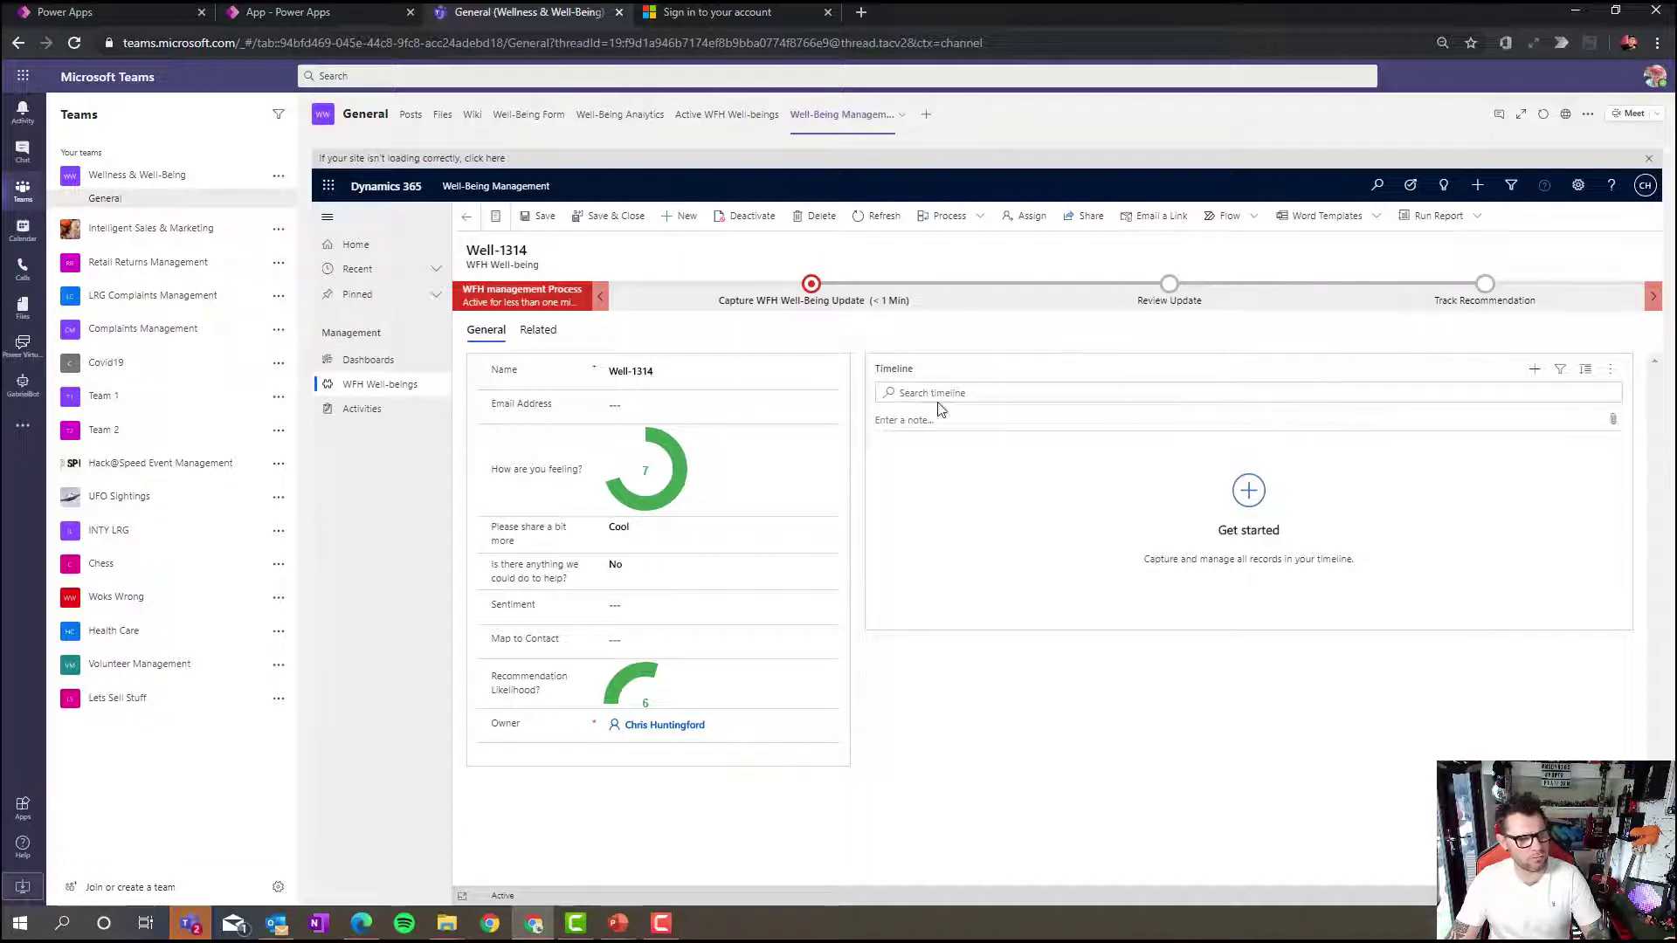
left_click(651, 442)
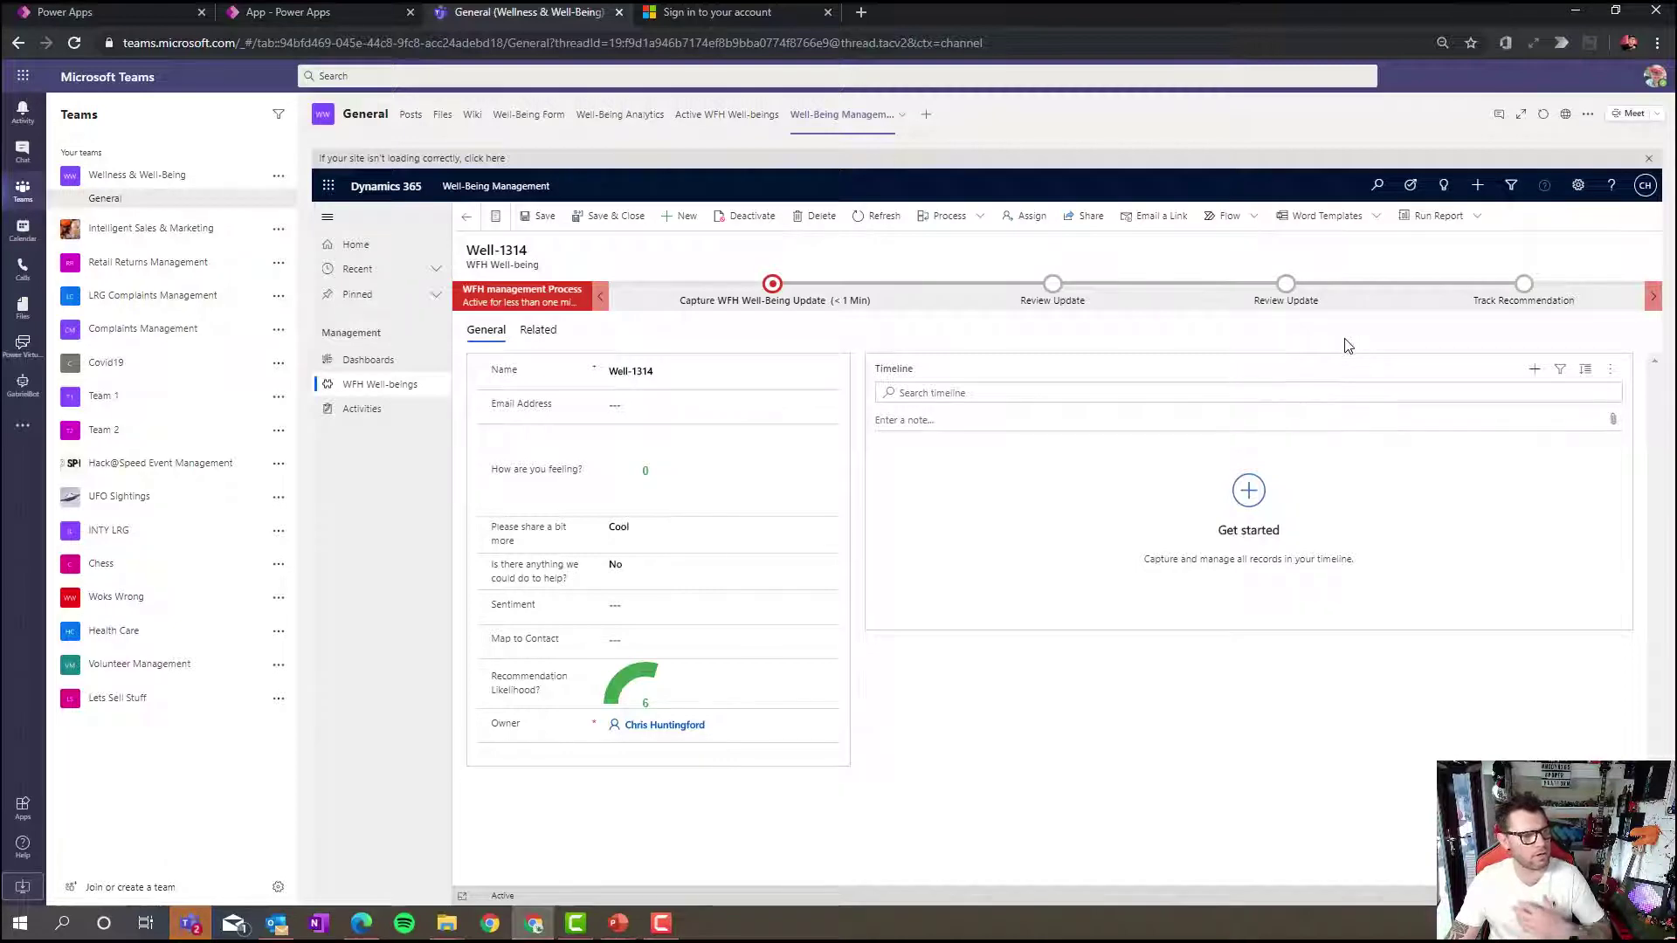
left_click(171, 13)
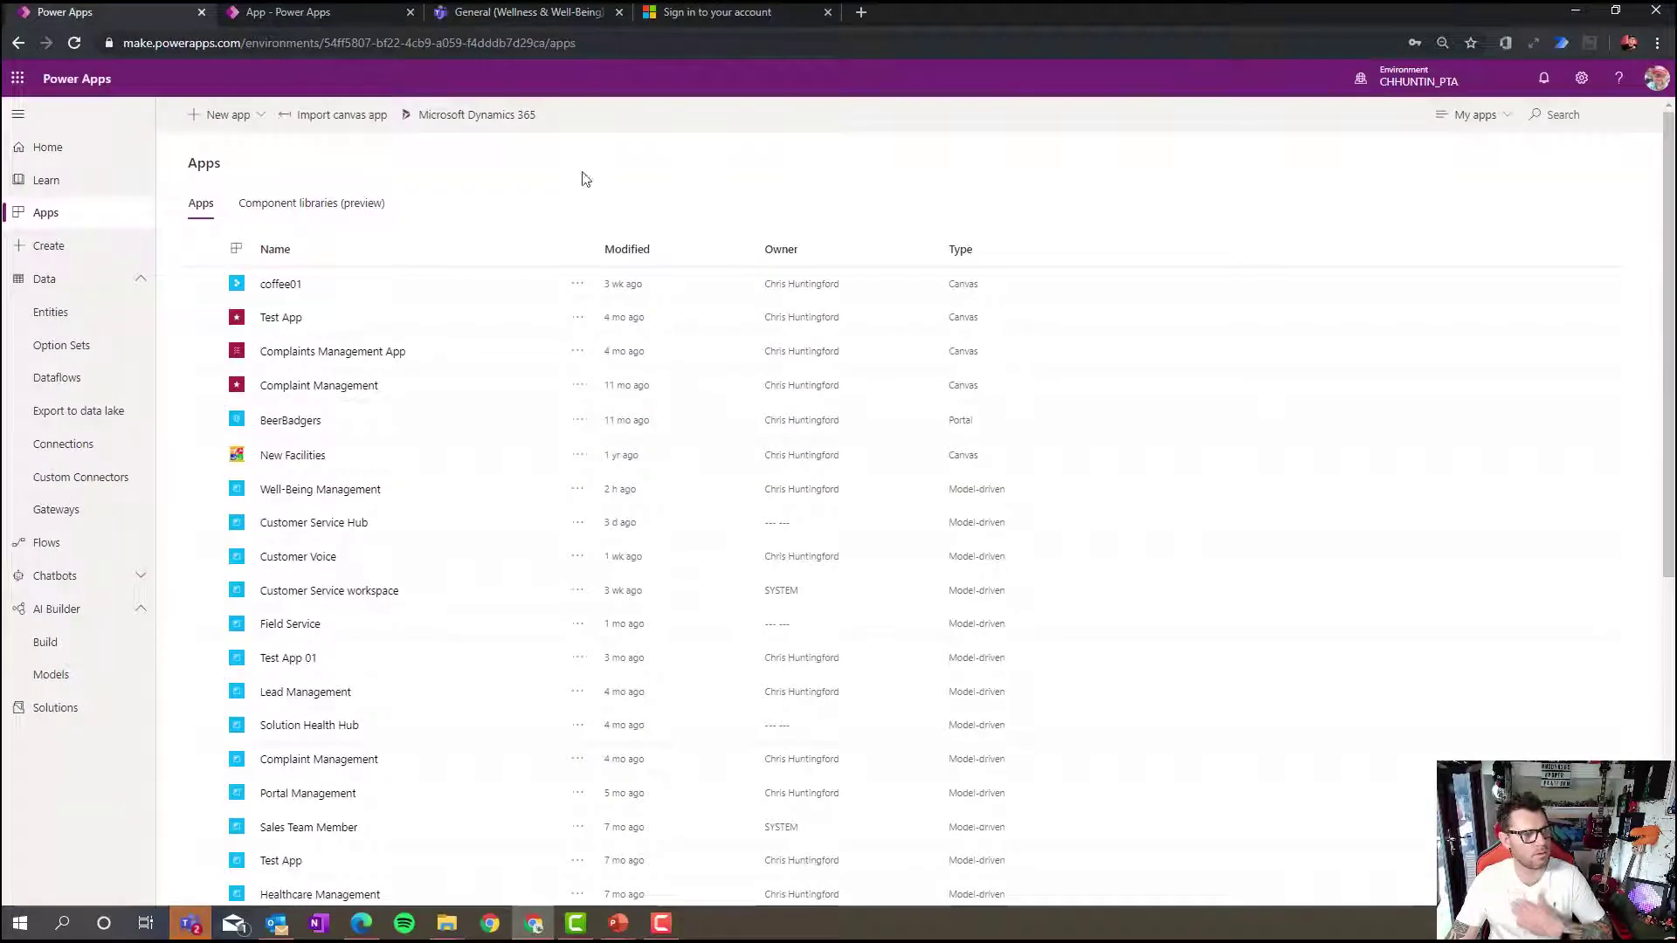
Return to the generated canvas app, leave its preview and apply the standard Red theme
left_click(306, 11)
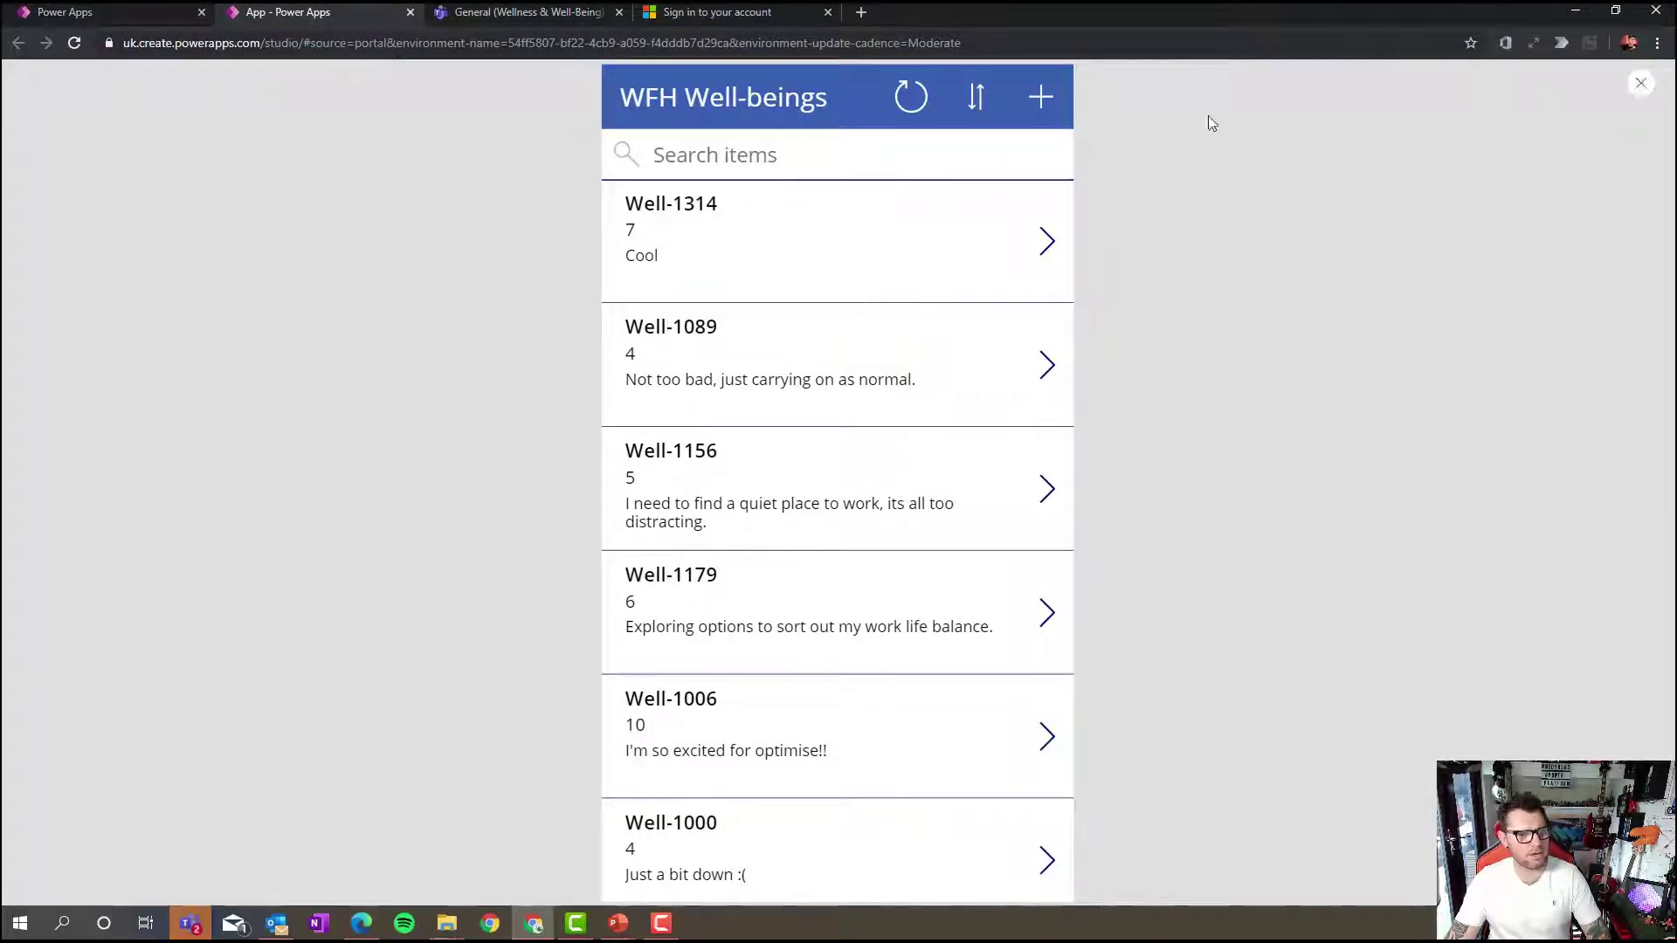
key("Escape")
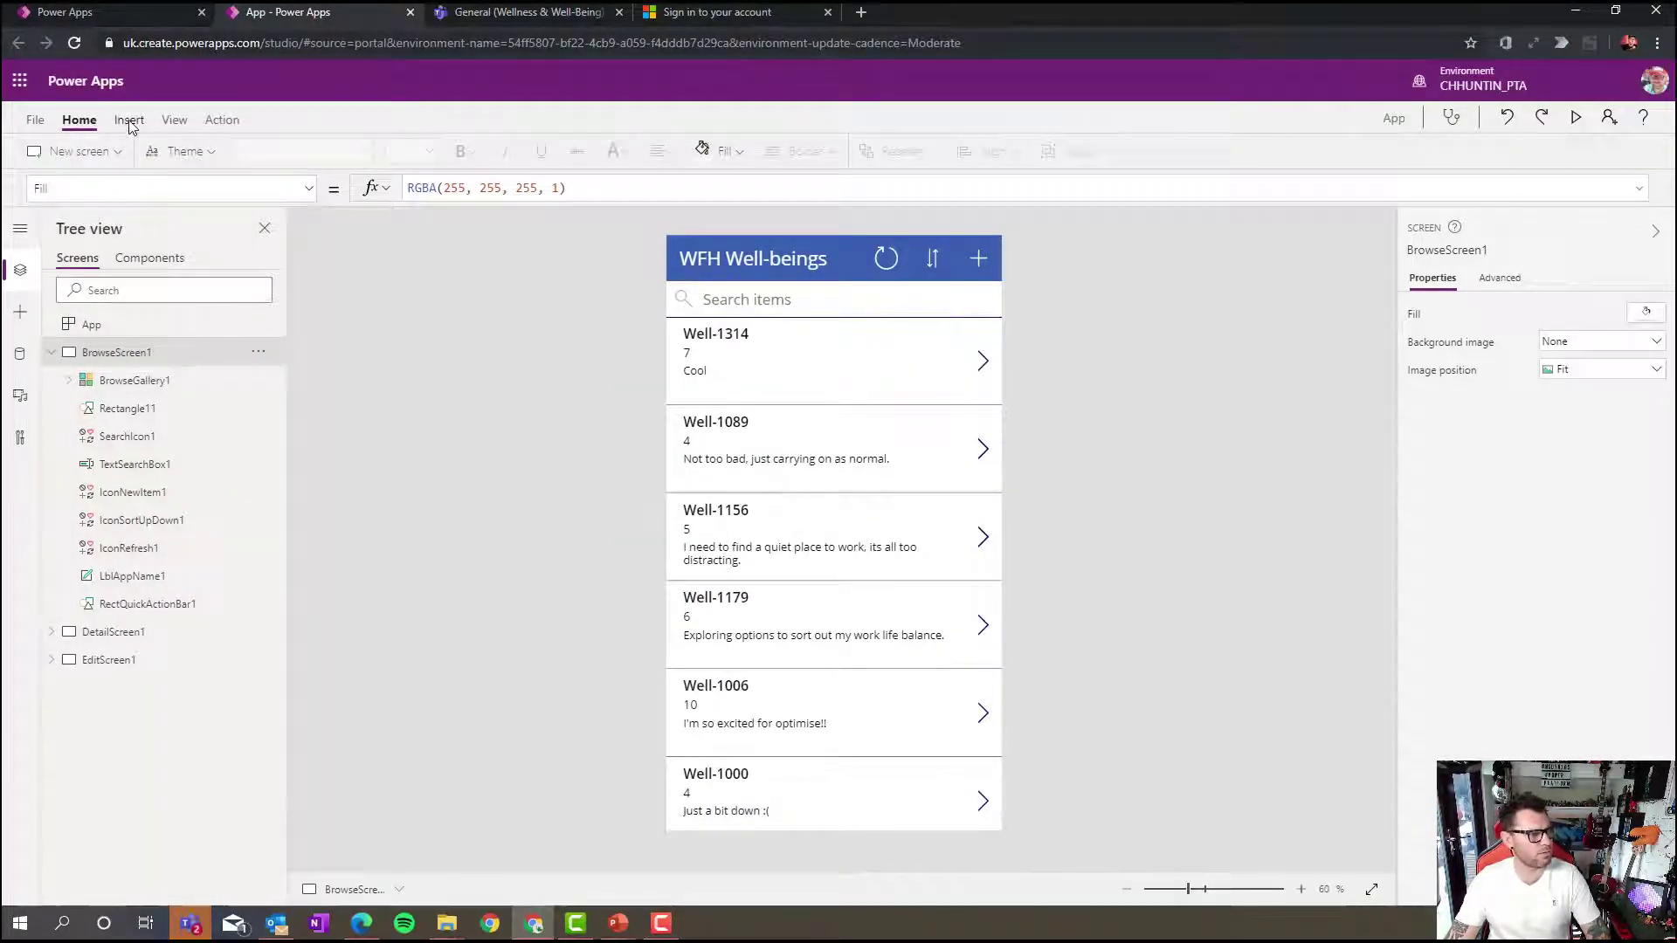
left_click(177, 154)
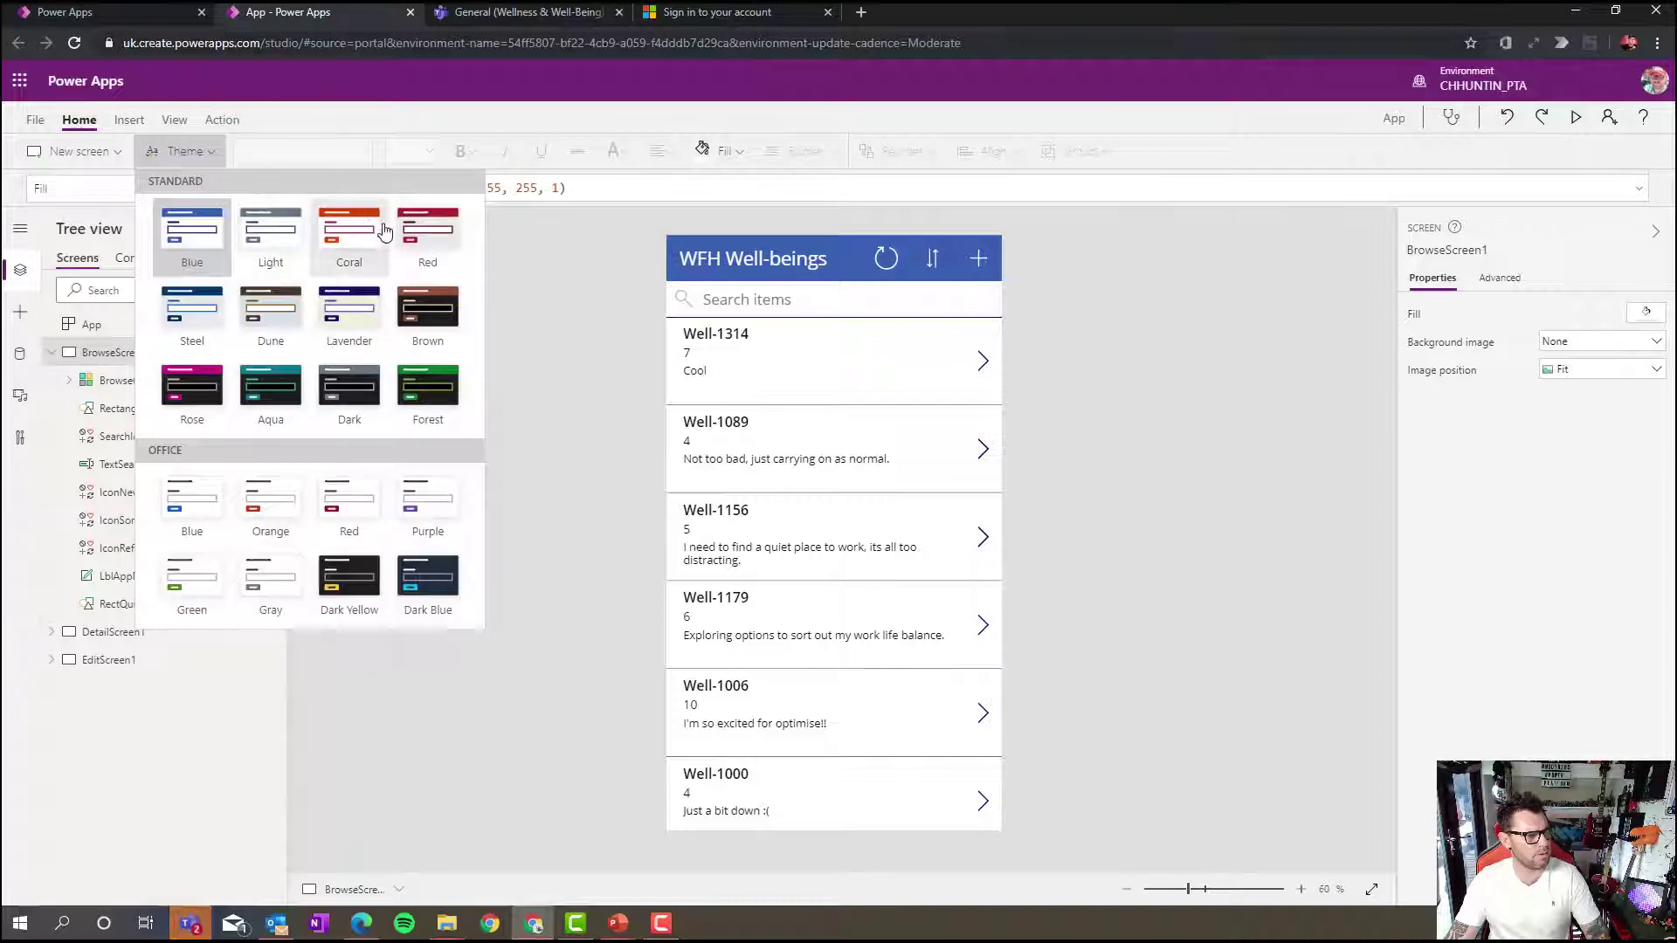
left_click(422, 227)
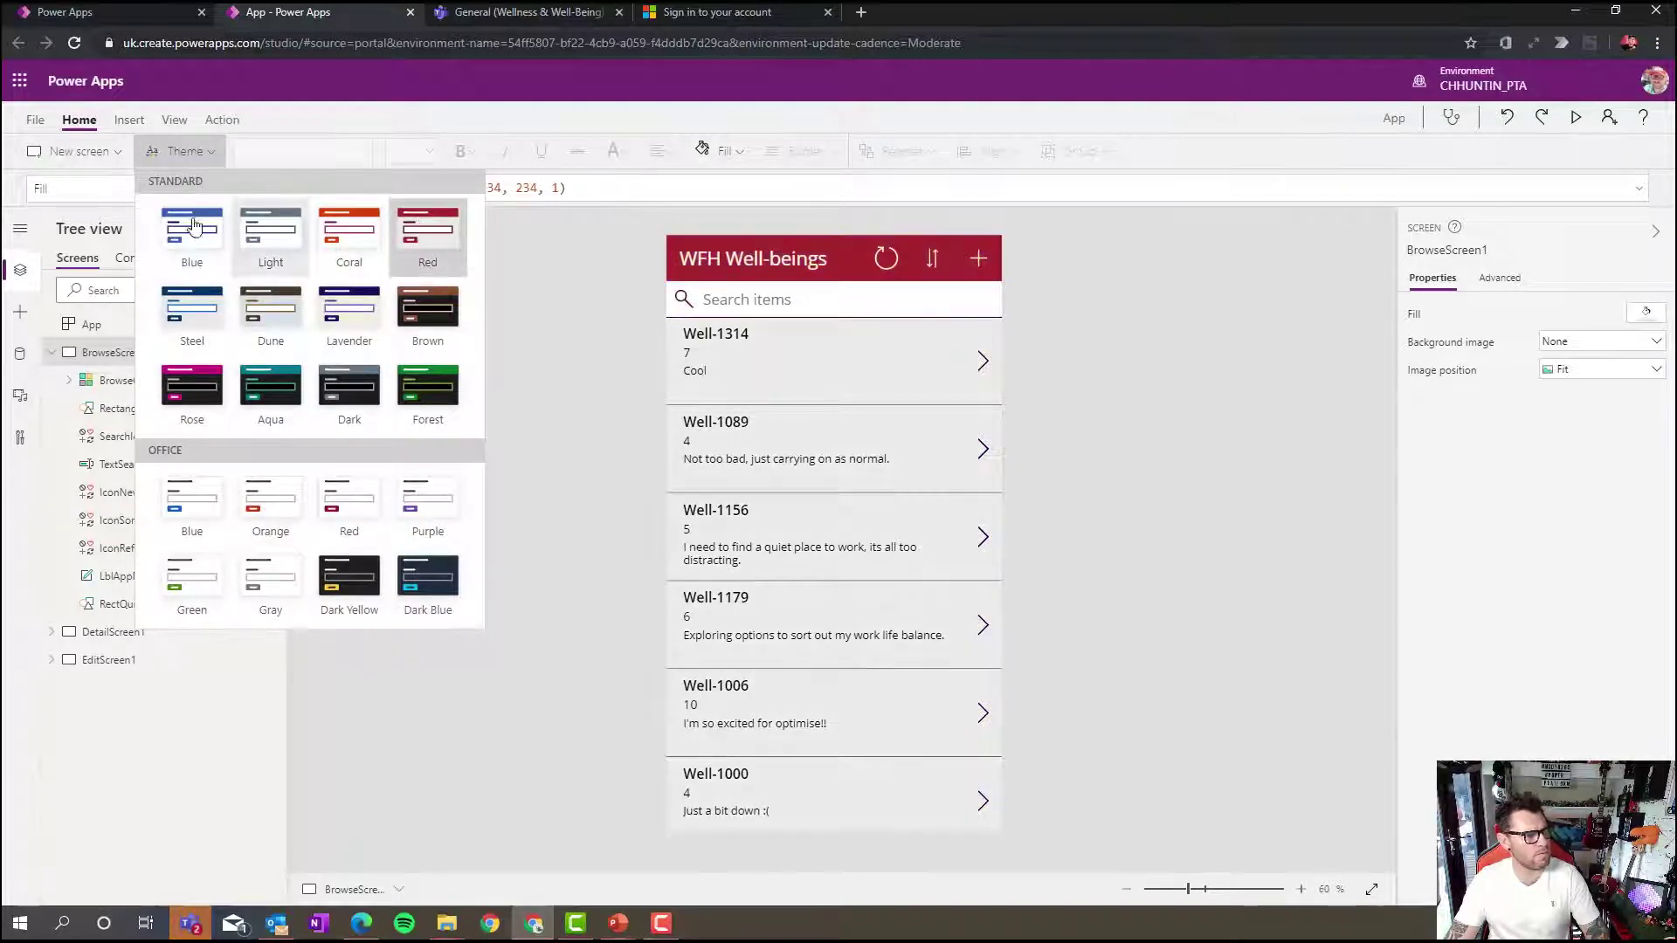
left_click(547, 300)
Add a blank screen to the app and move it above BrowseScreen1 as the first screen
left_click(118, 156)
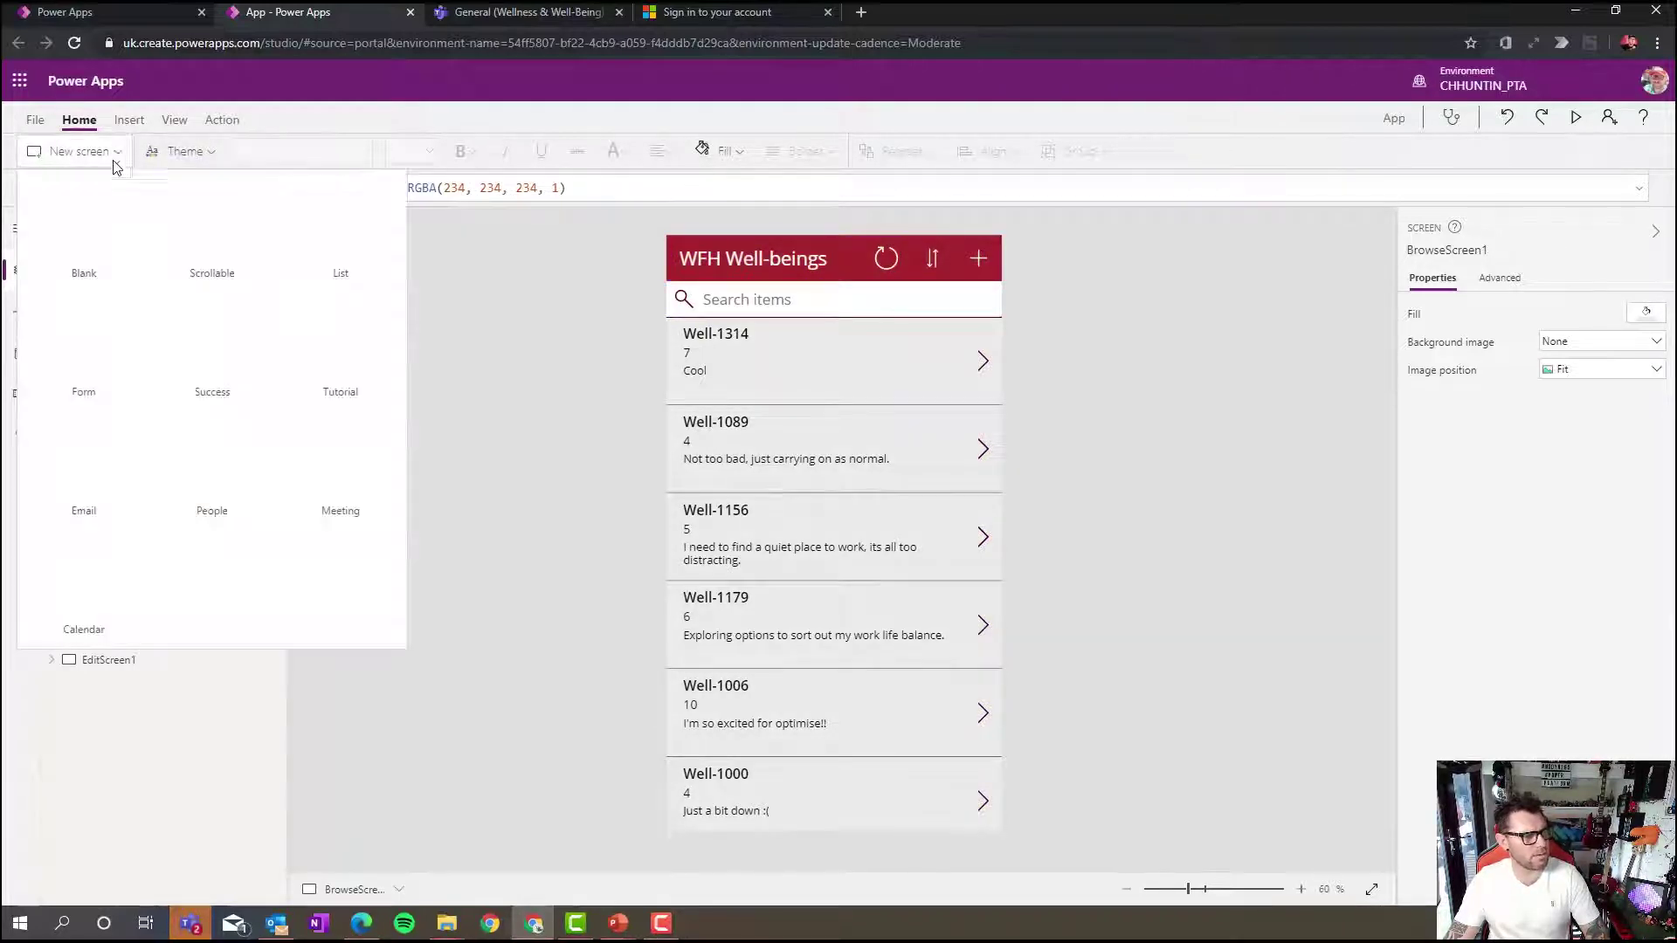
left_click(96, 222)
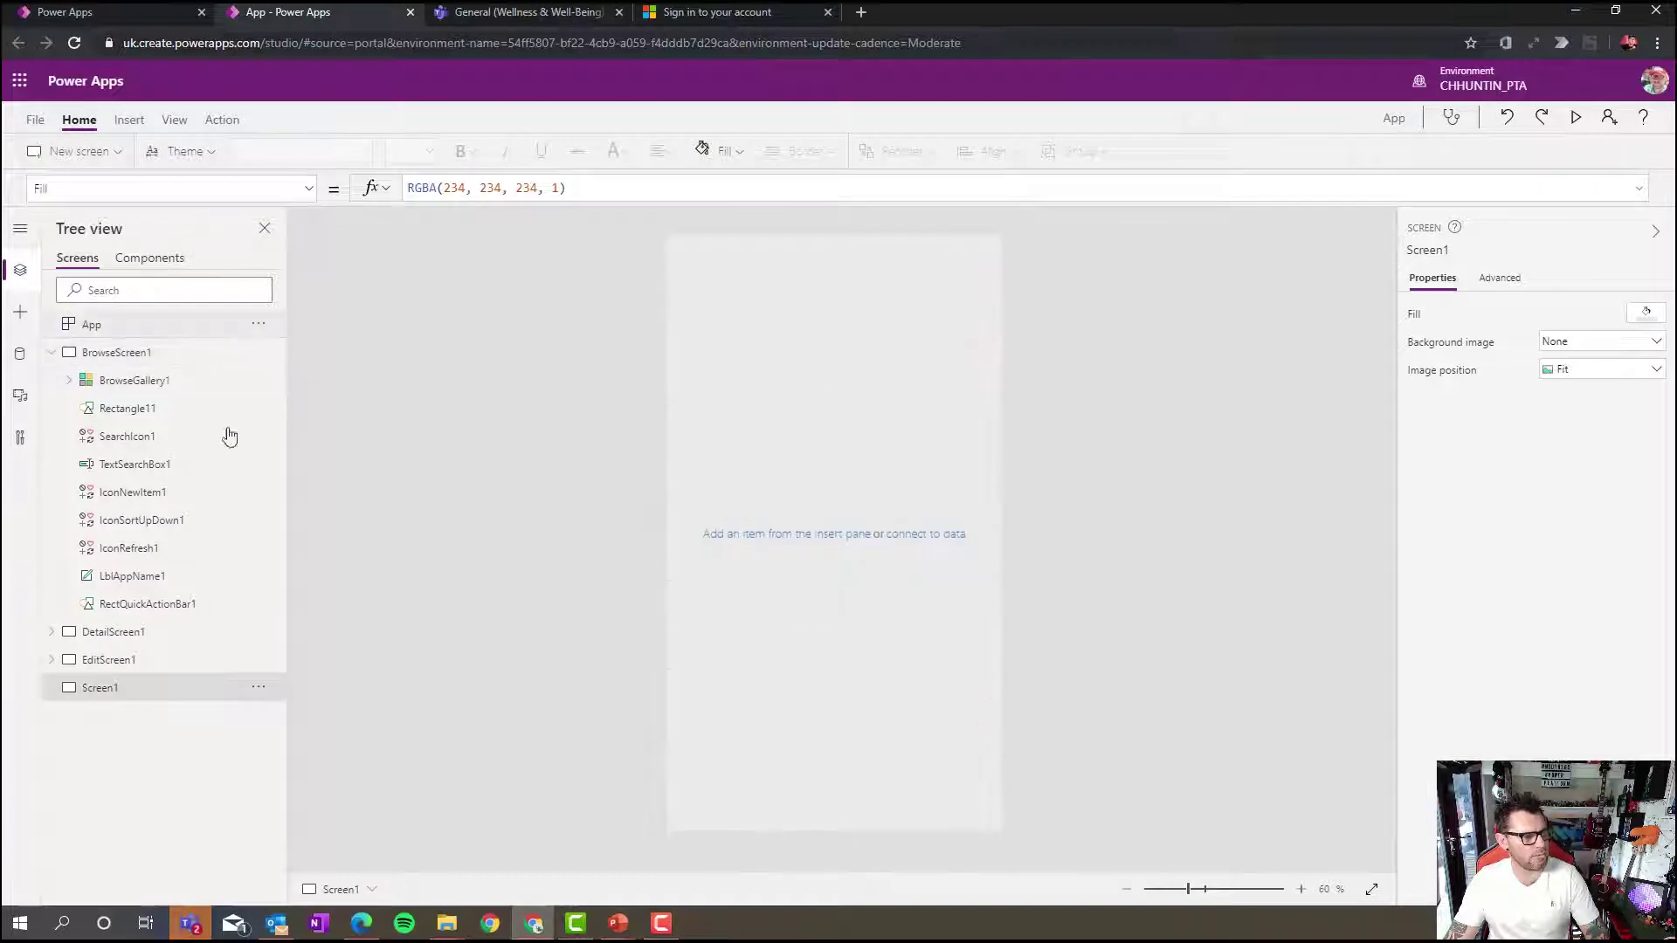
left_click(259, 687)
left_click(288, 718)
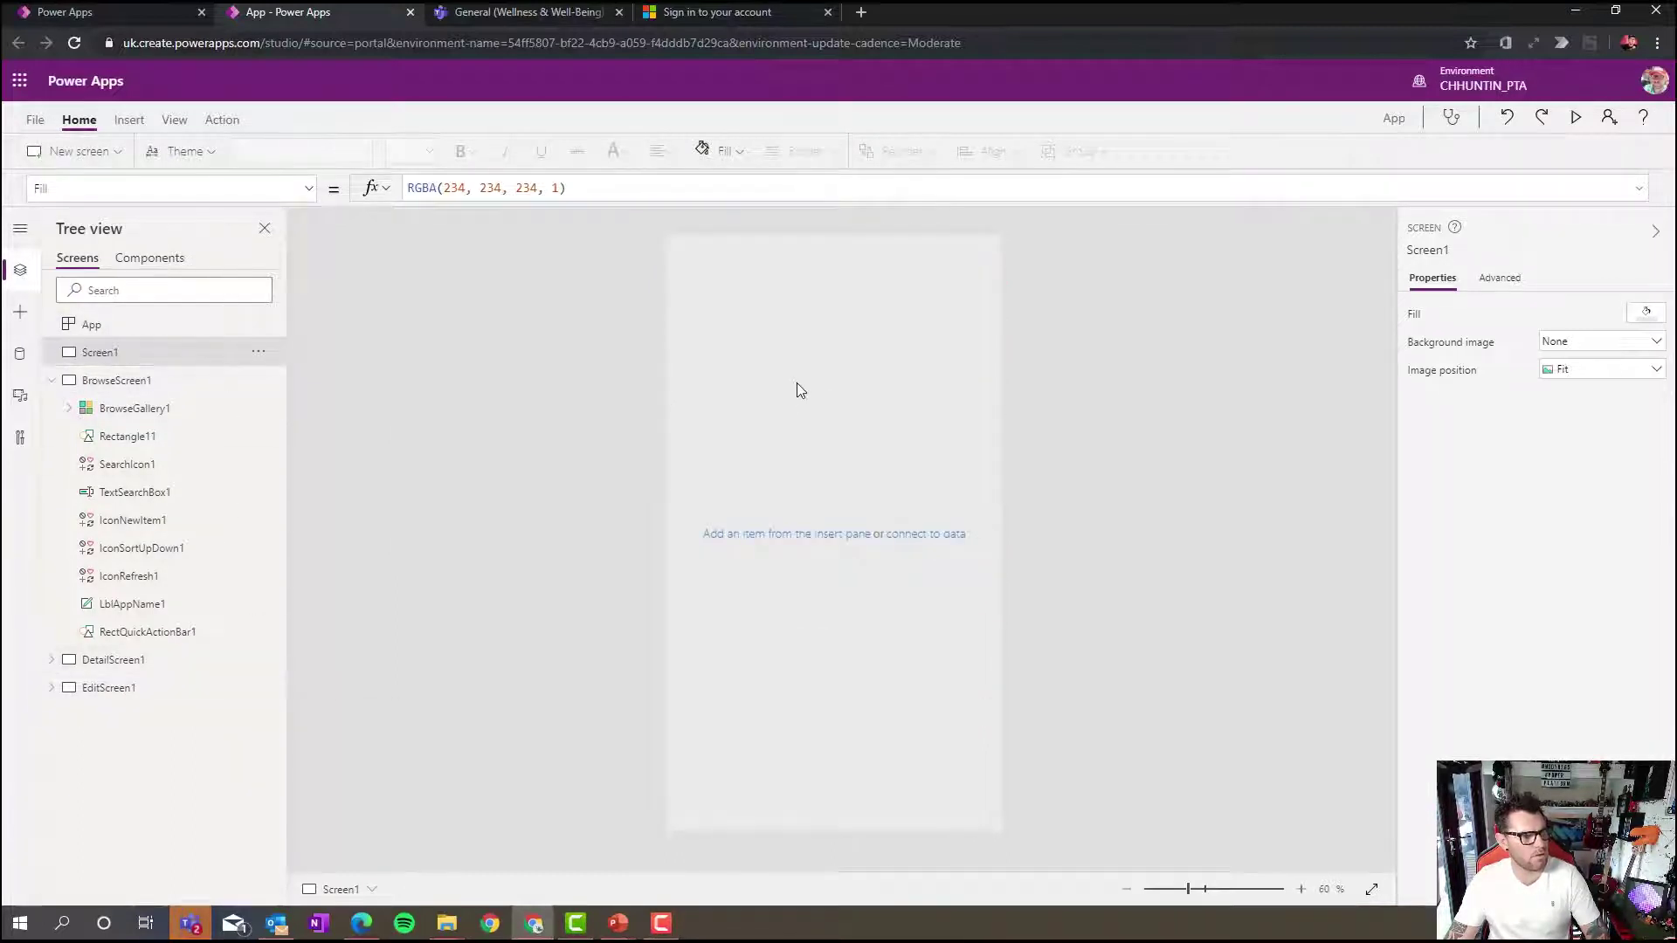
Give Screen1 the background image wellbeing03 from the Wellbeing folder and set its image position to Fill
left_click(1565, 345)
left_click(1584, 363)
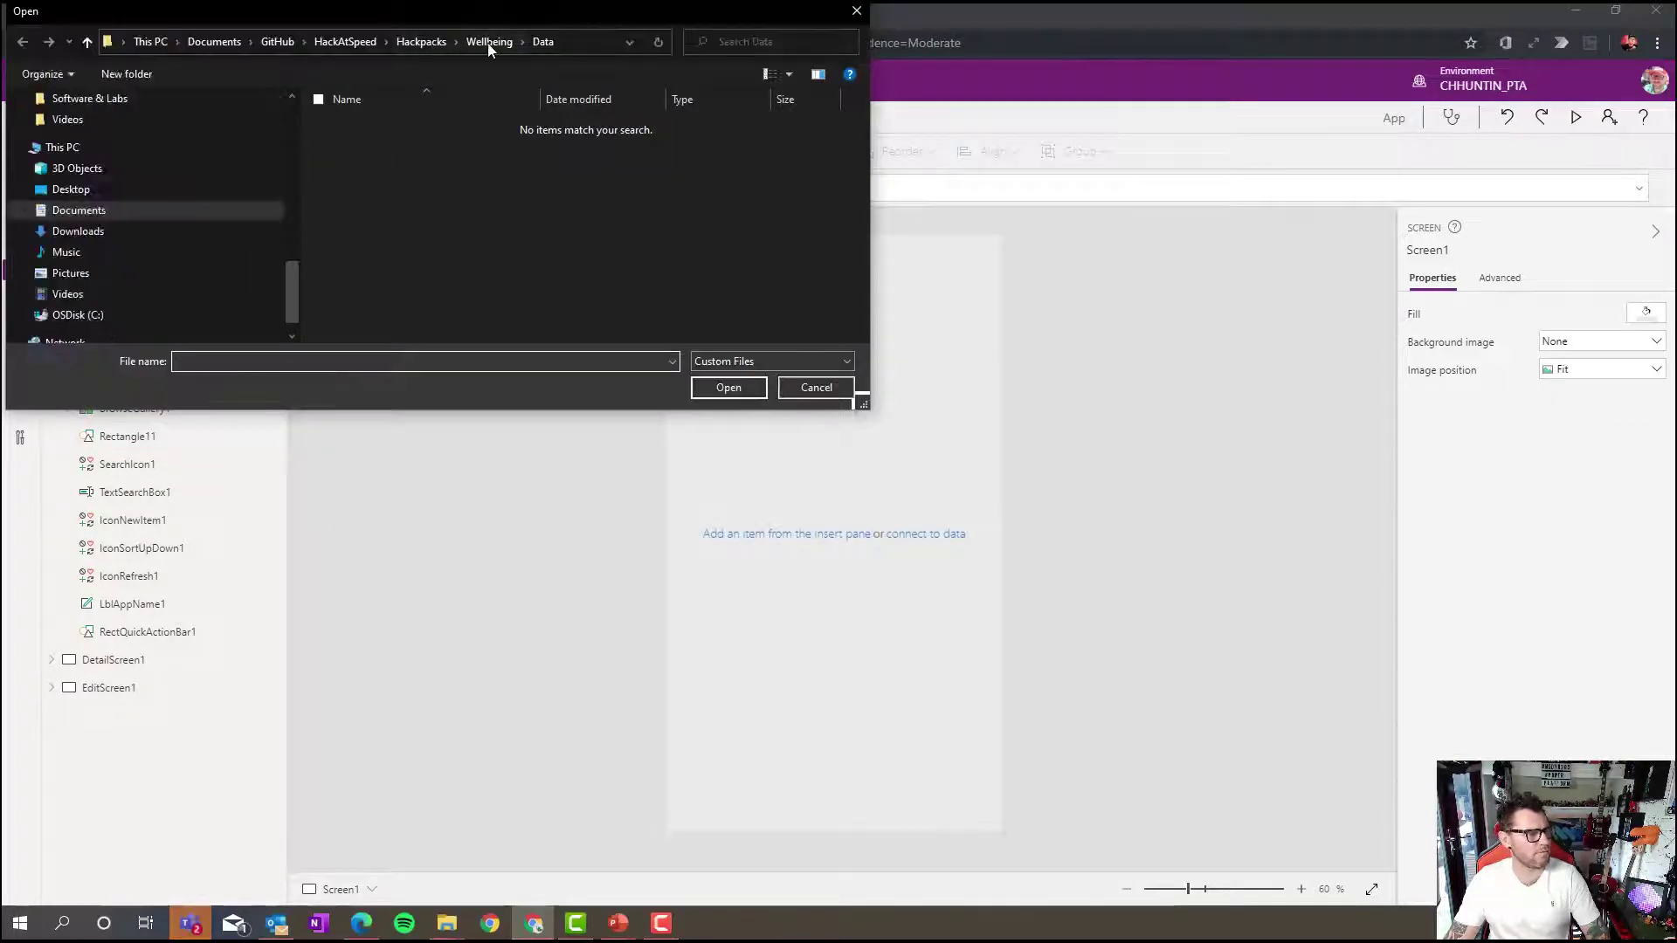
left_click(489, 42)
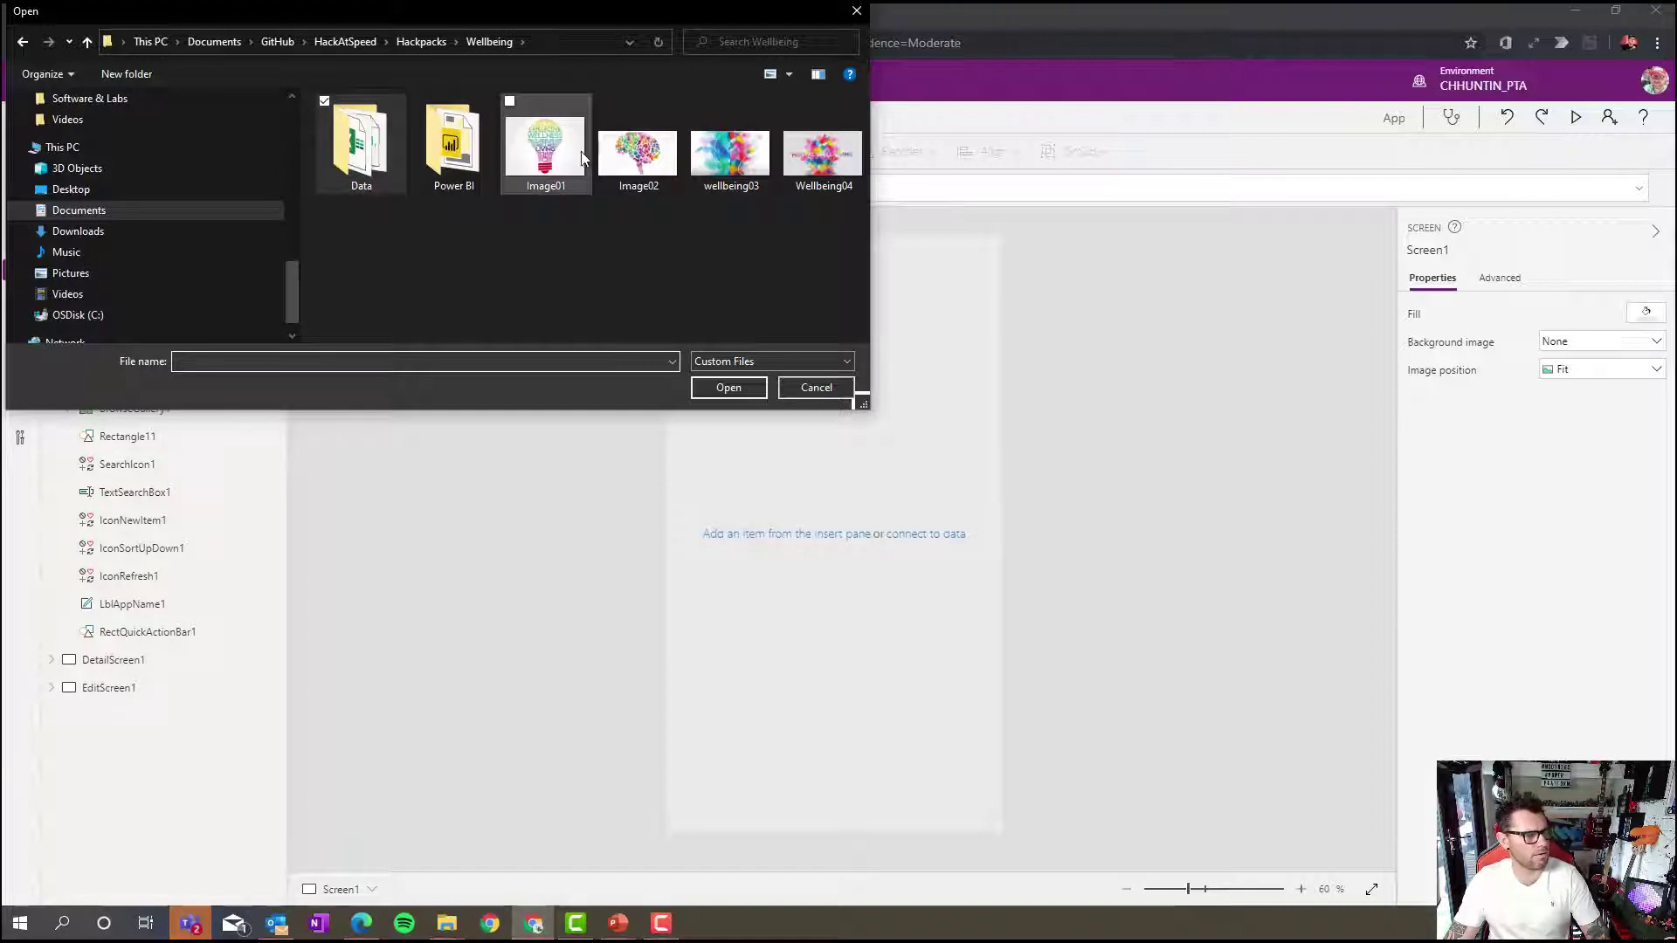
left_click(584, 158)
left_click(730, 166)
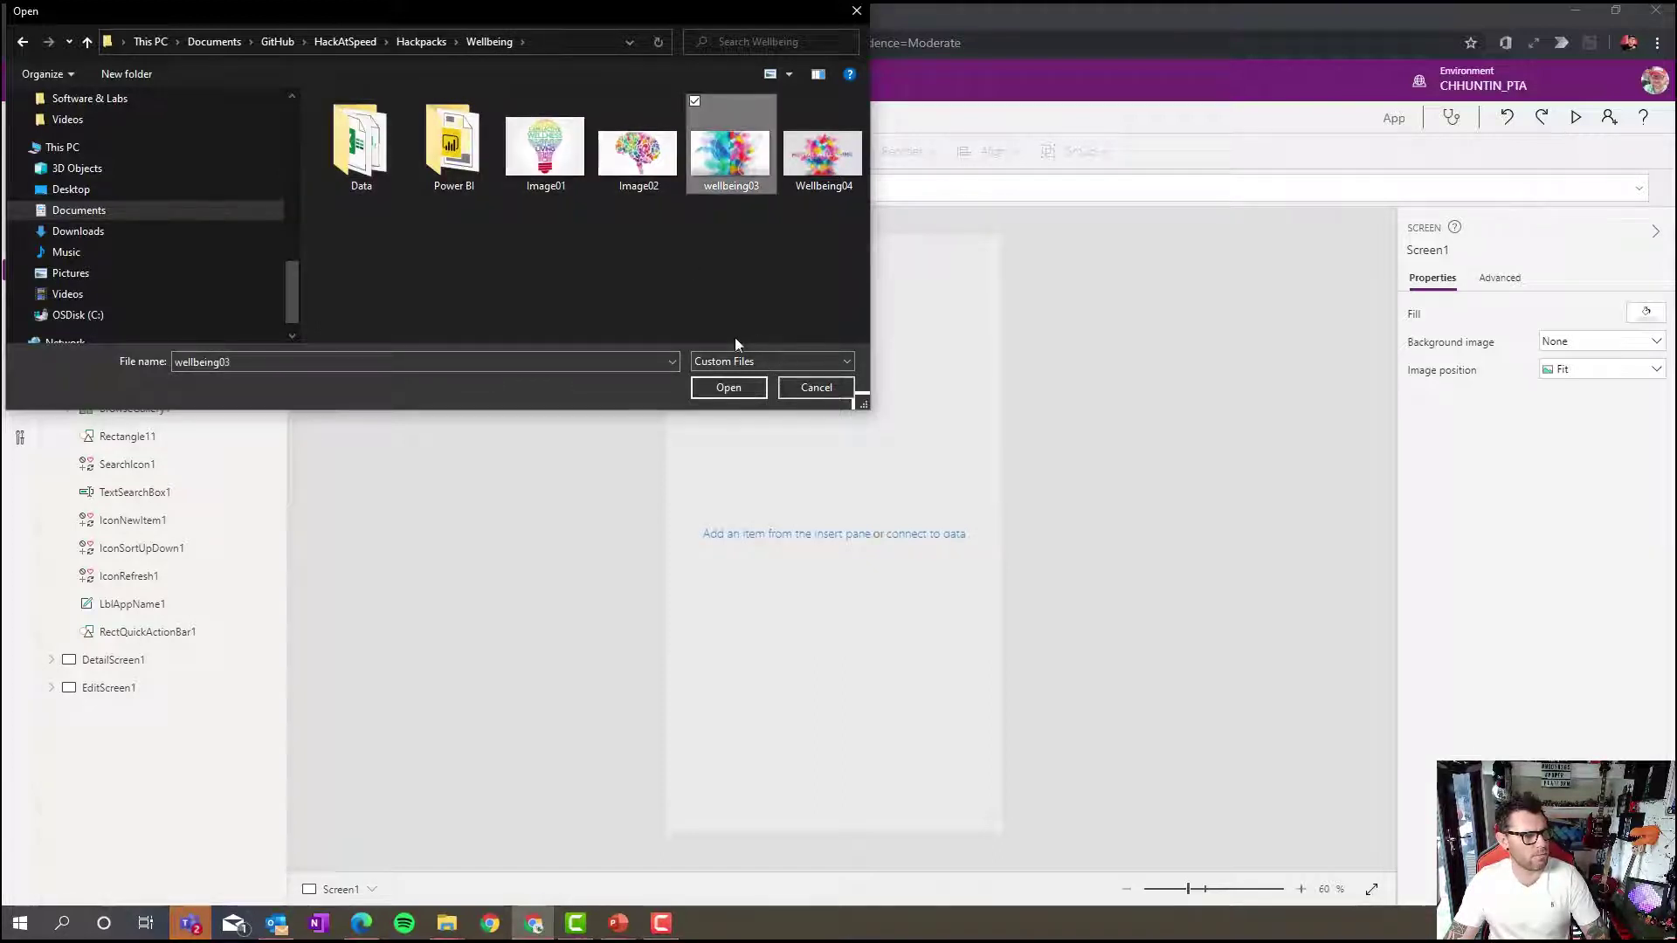
left_click(725, 391)
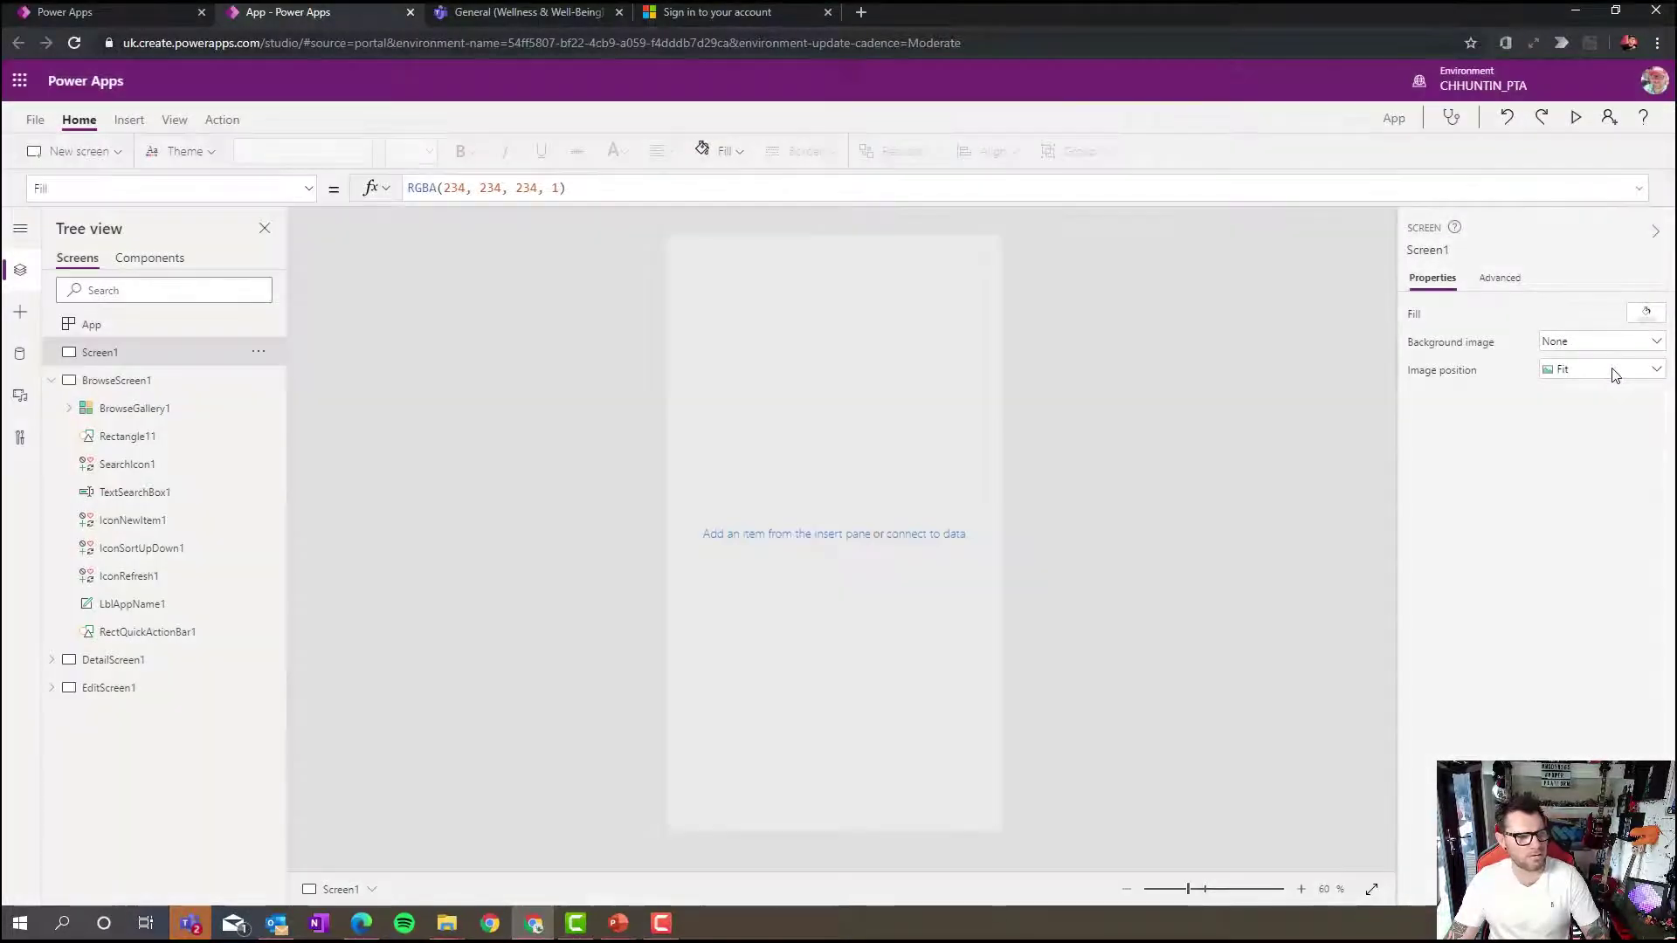
left_click(1615, 371)
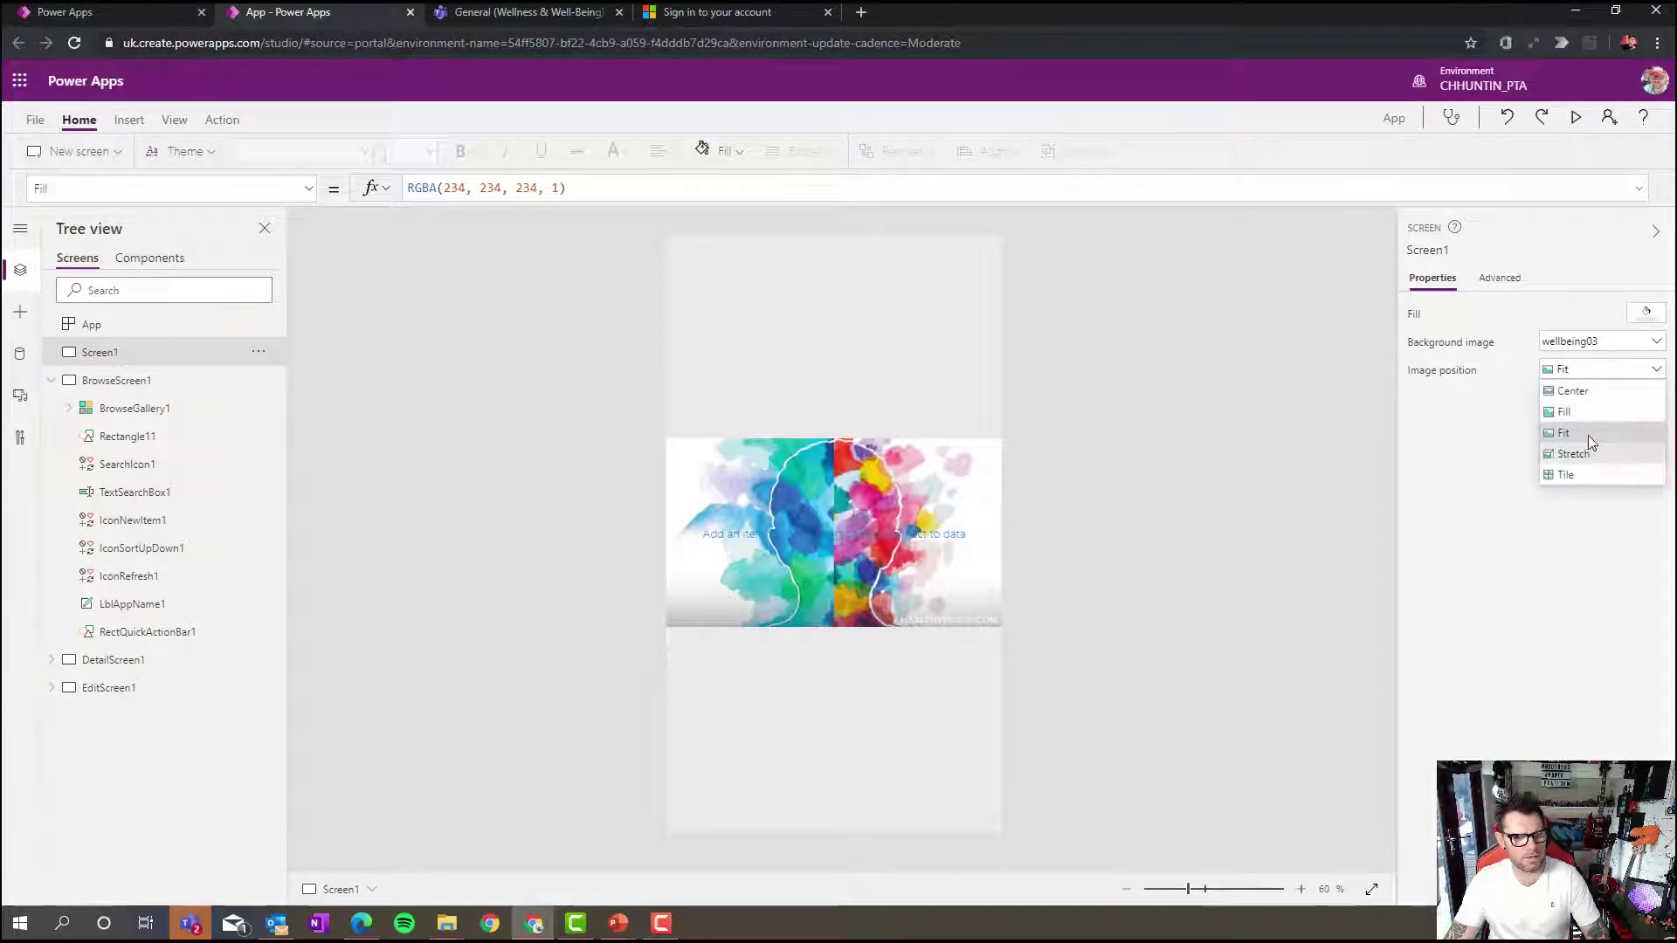
left_click(1588, 412)
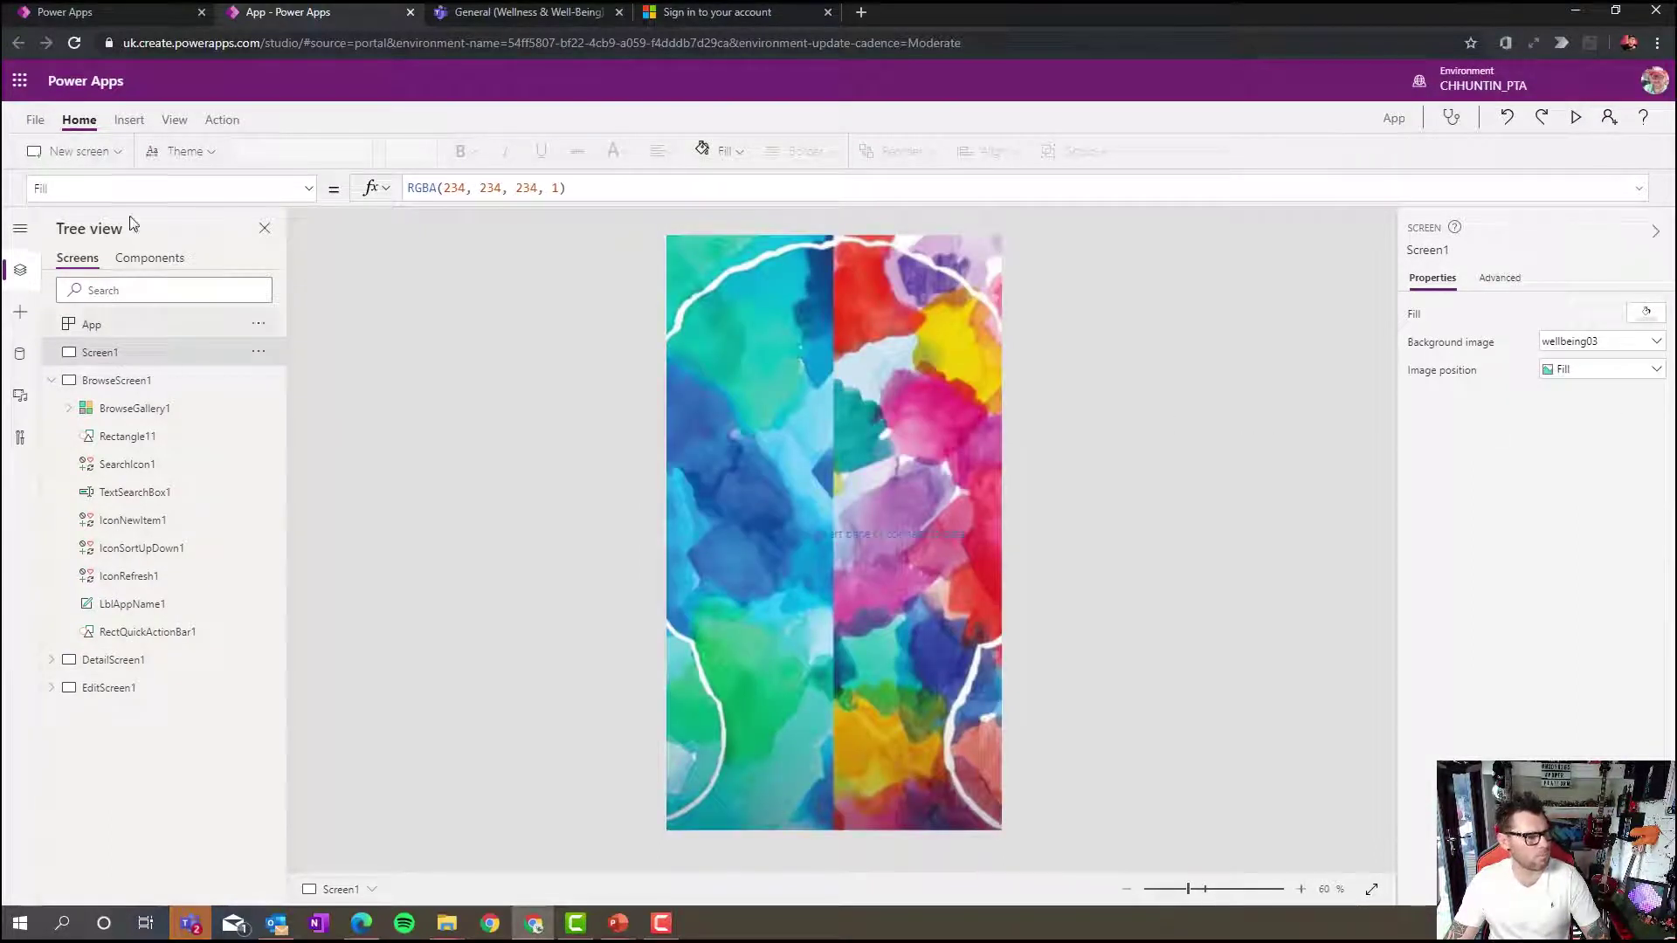
Insert a button near the upper edge of Screen1 at about X 168, Y 141 and label it Browse
left_click(138, 123)
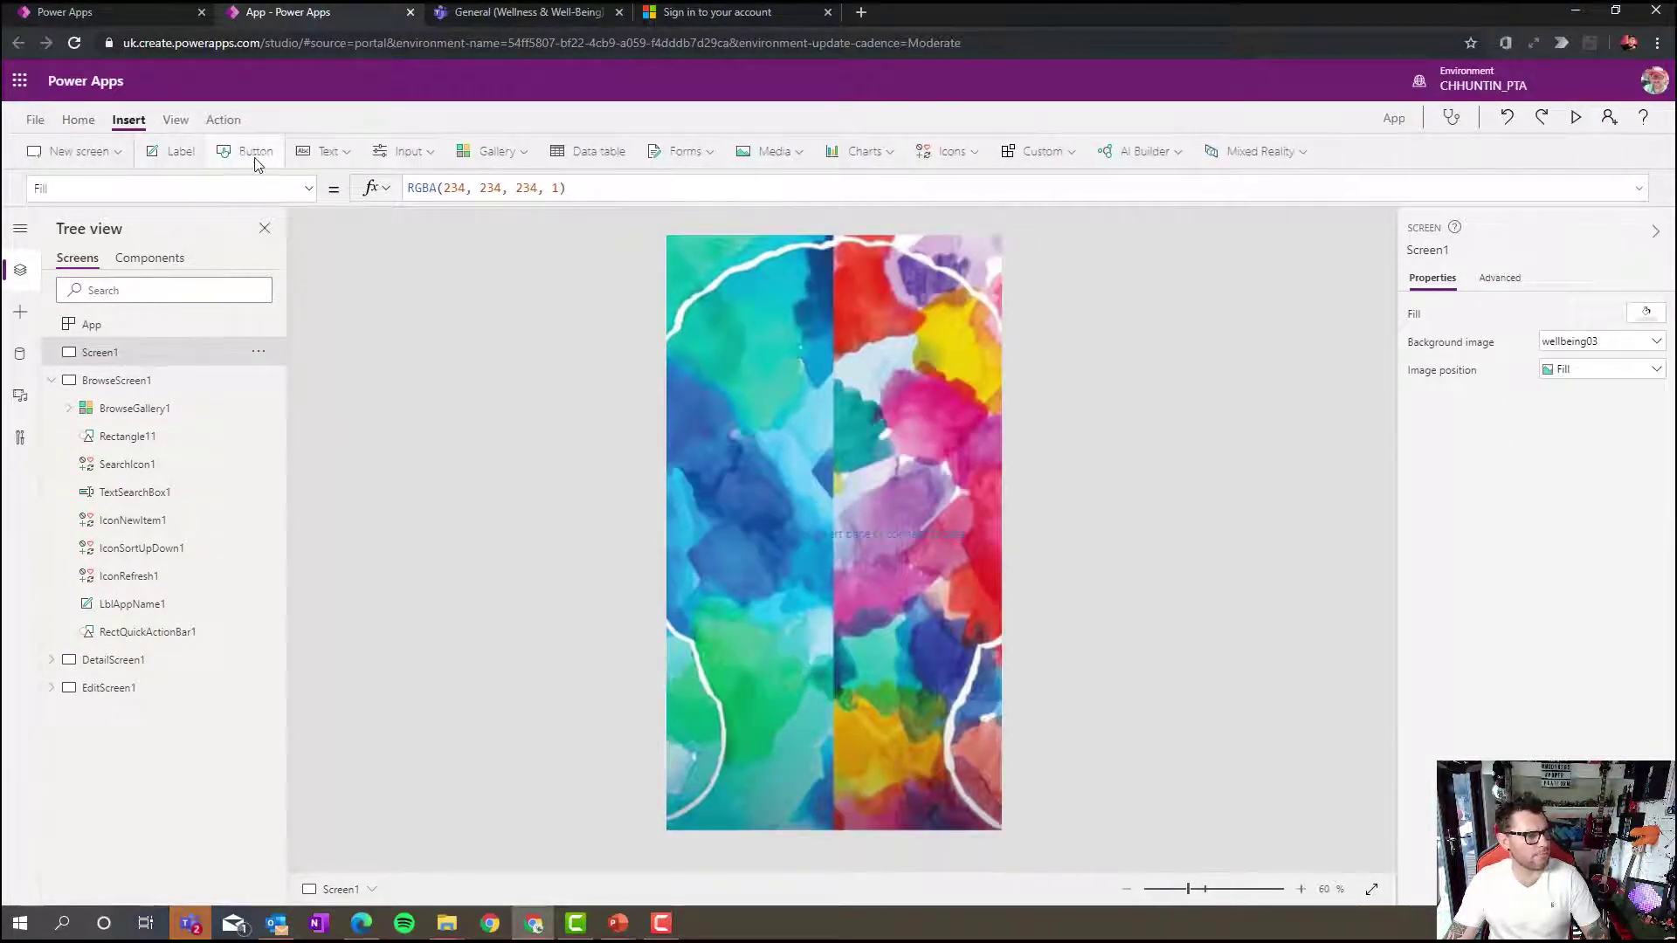
left_click(254, 154)
left_click_drag(795, 269, 862, 325)
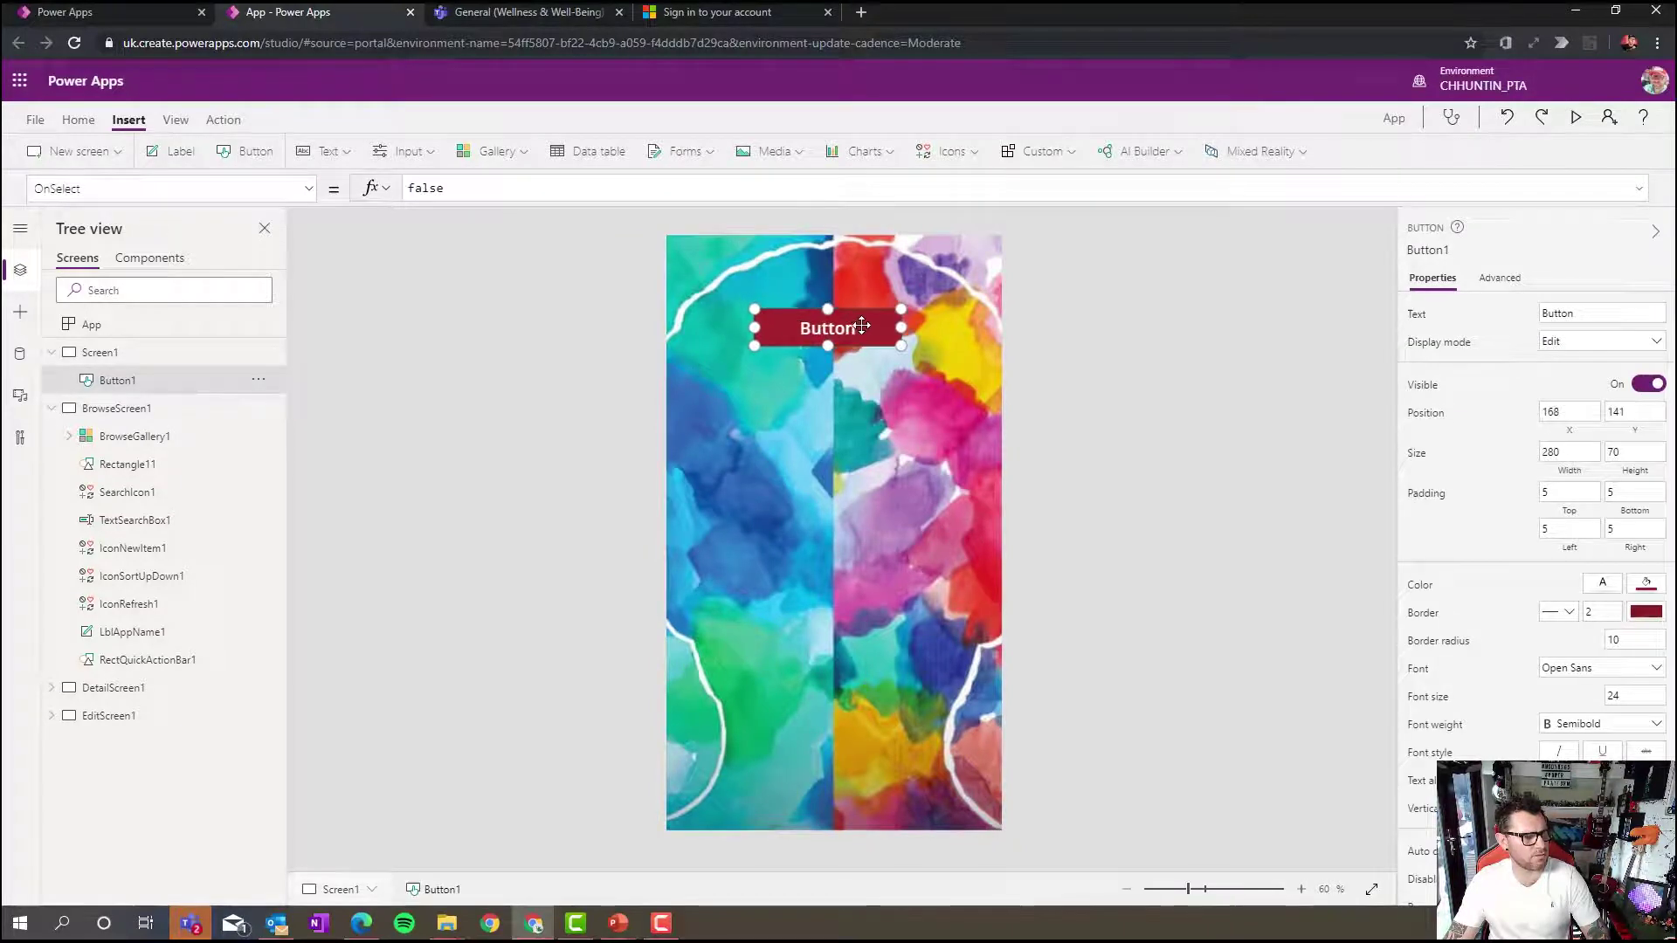
double_click(851, 327)
type("B")
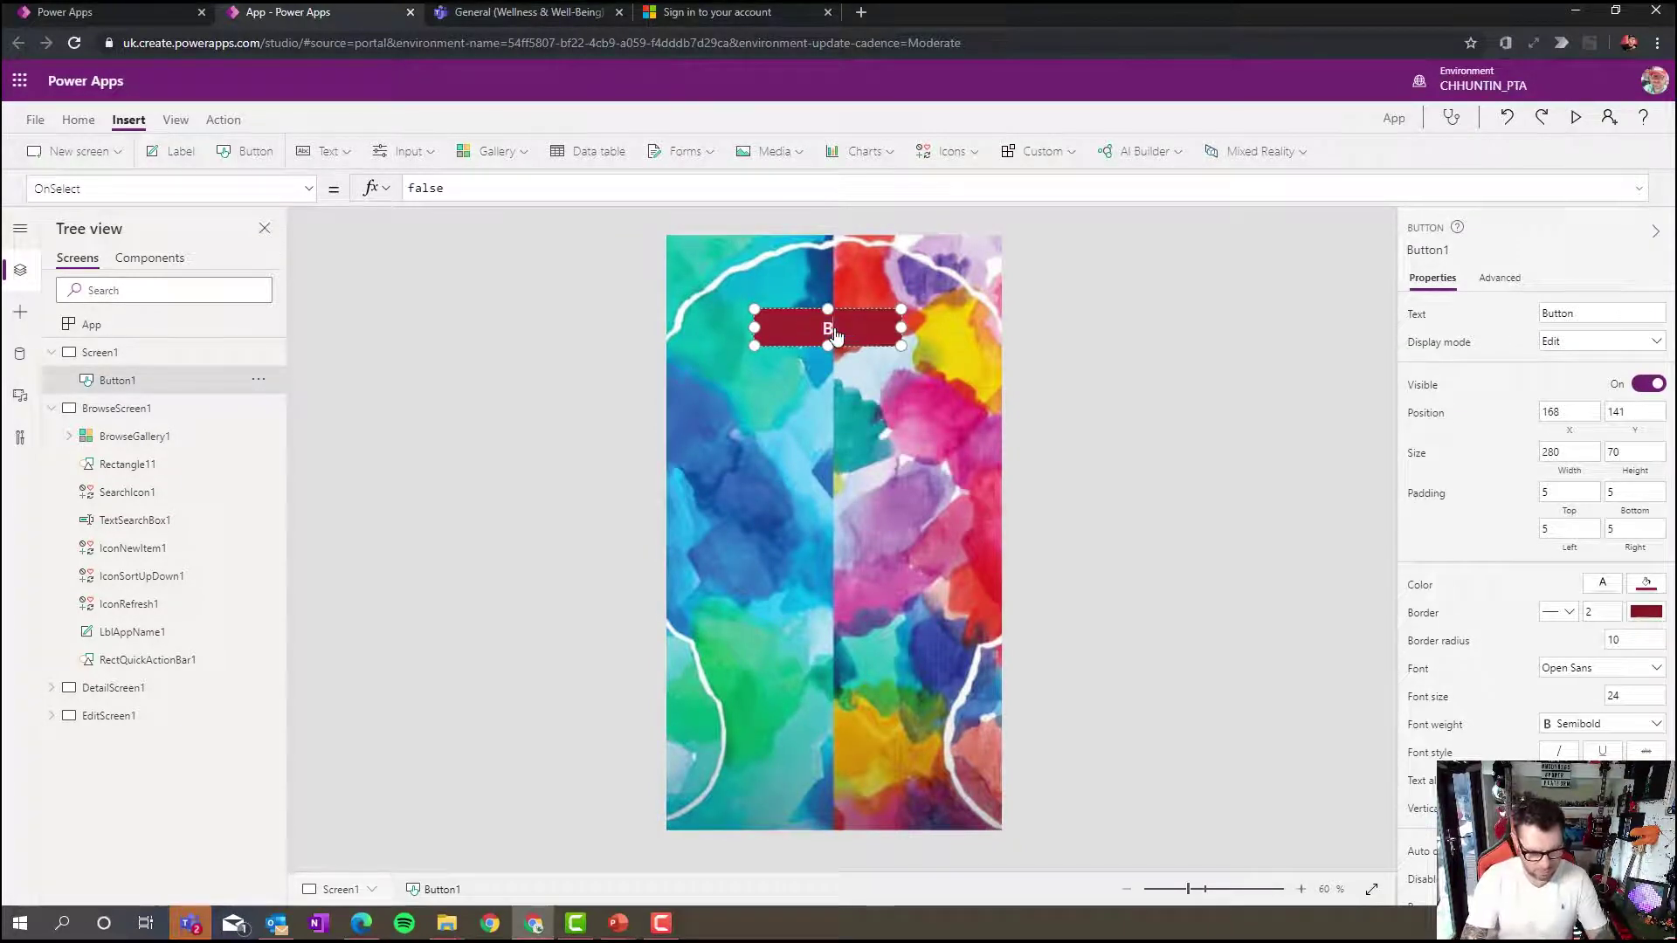
type("row")
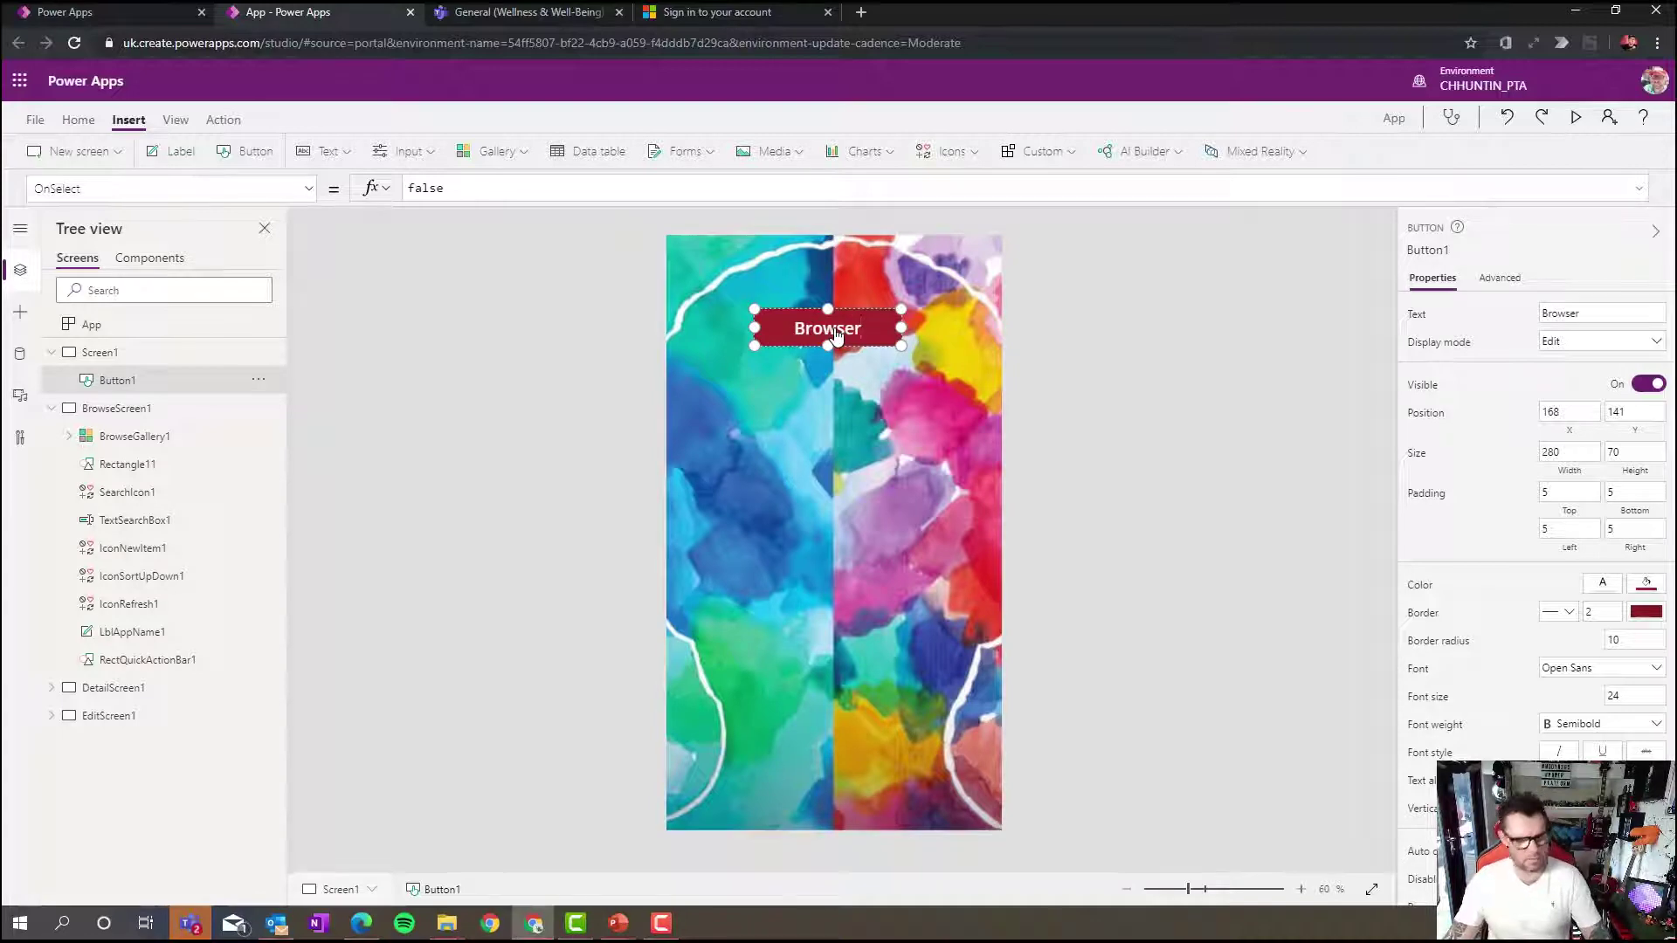
key("BackSpace")
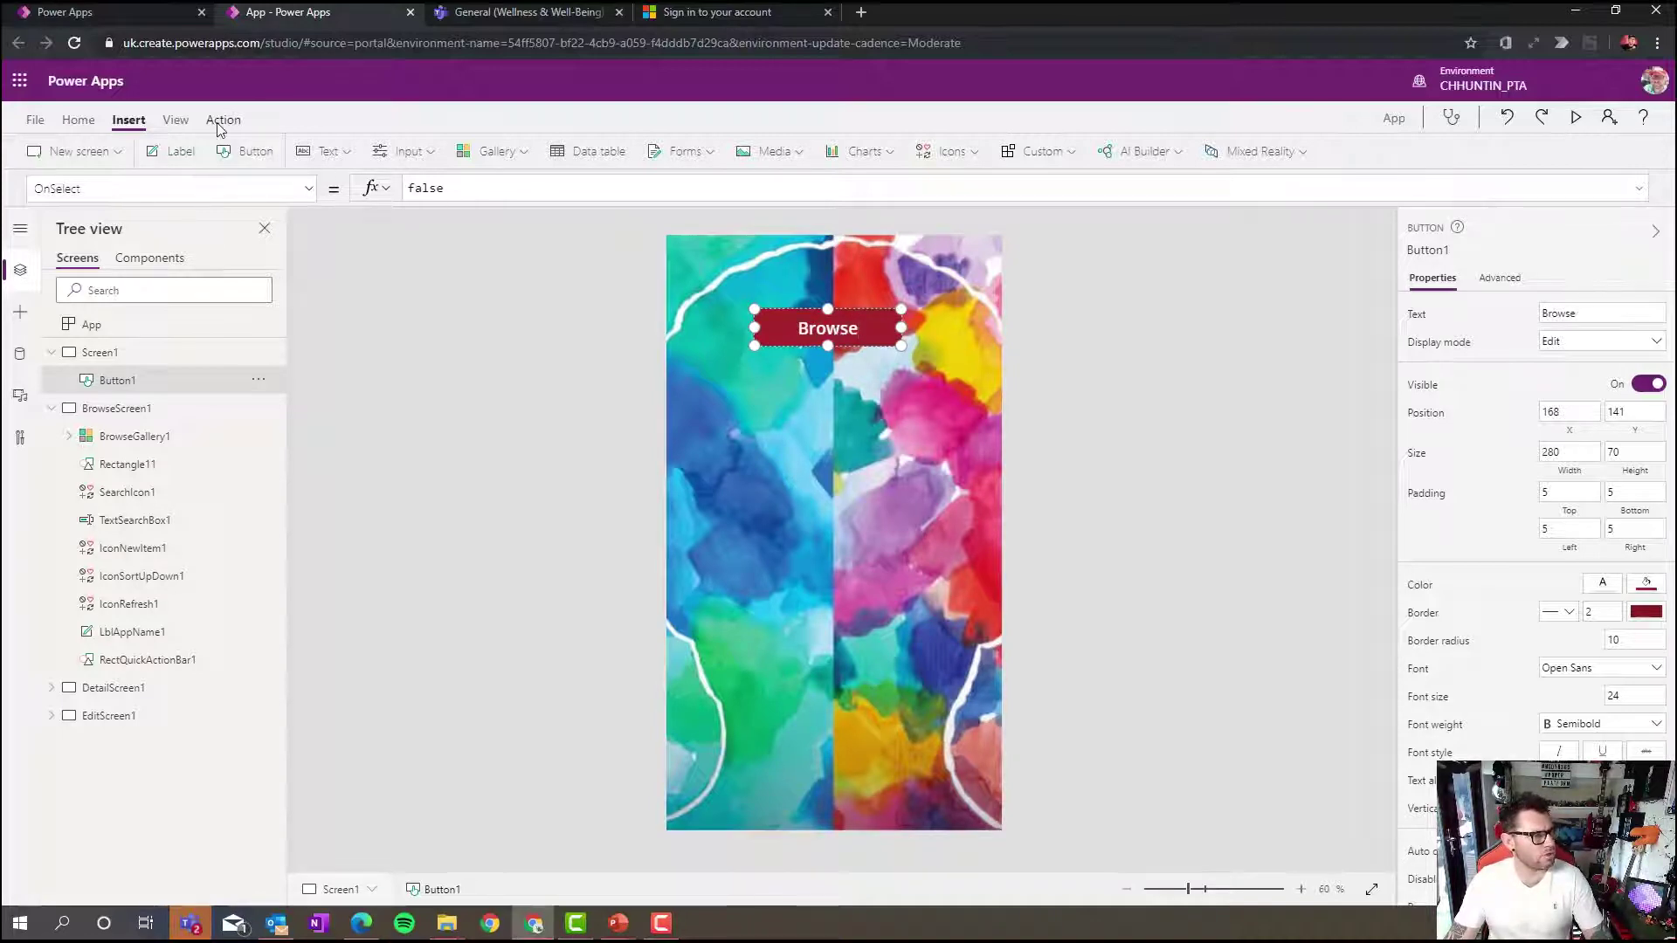
Make the Browse button navigate to BrowseScreen1 with the Fade screen transition
left_click(219, 127)
left_click(106, 157)
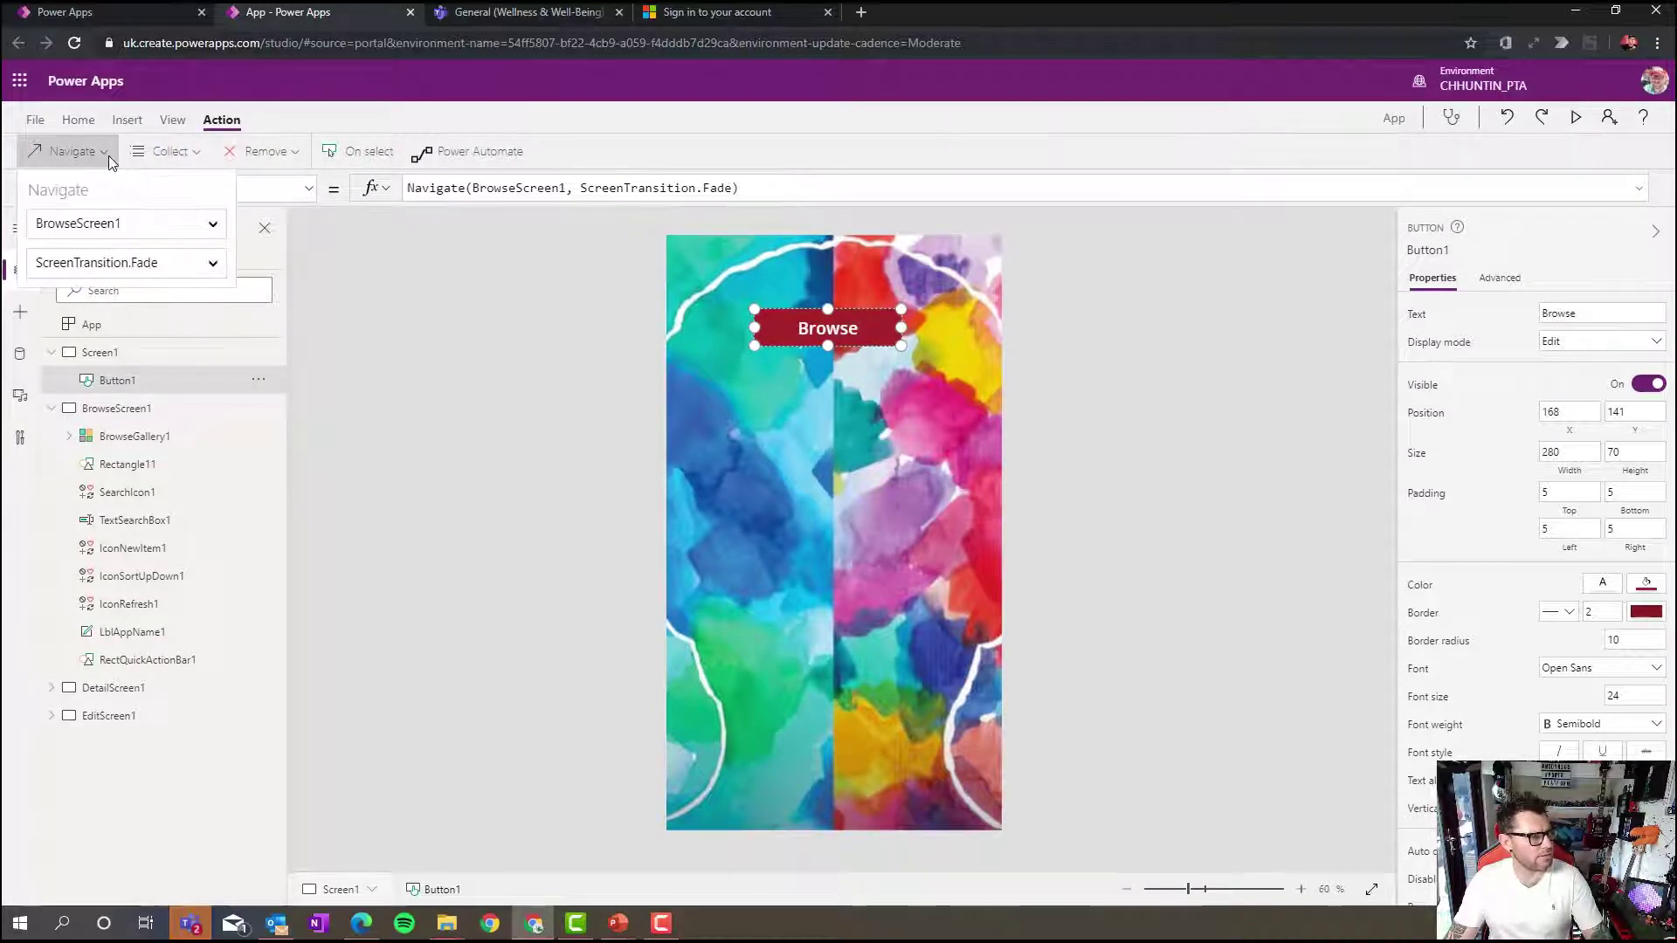
left_click(103, 223)
left_click(733, 294)
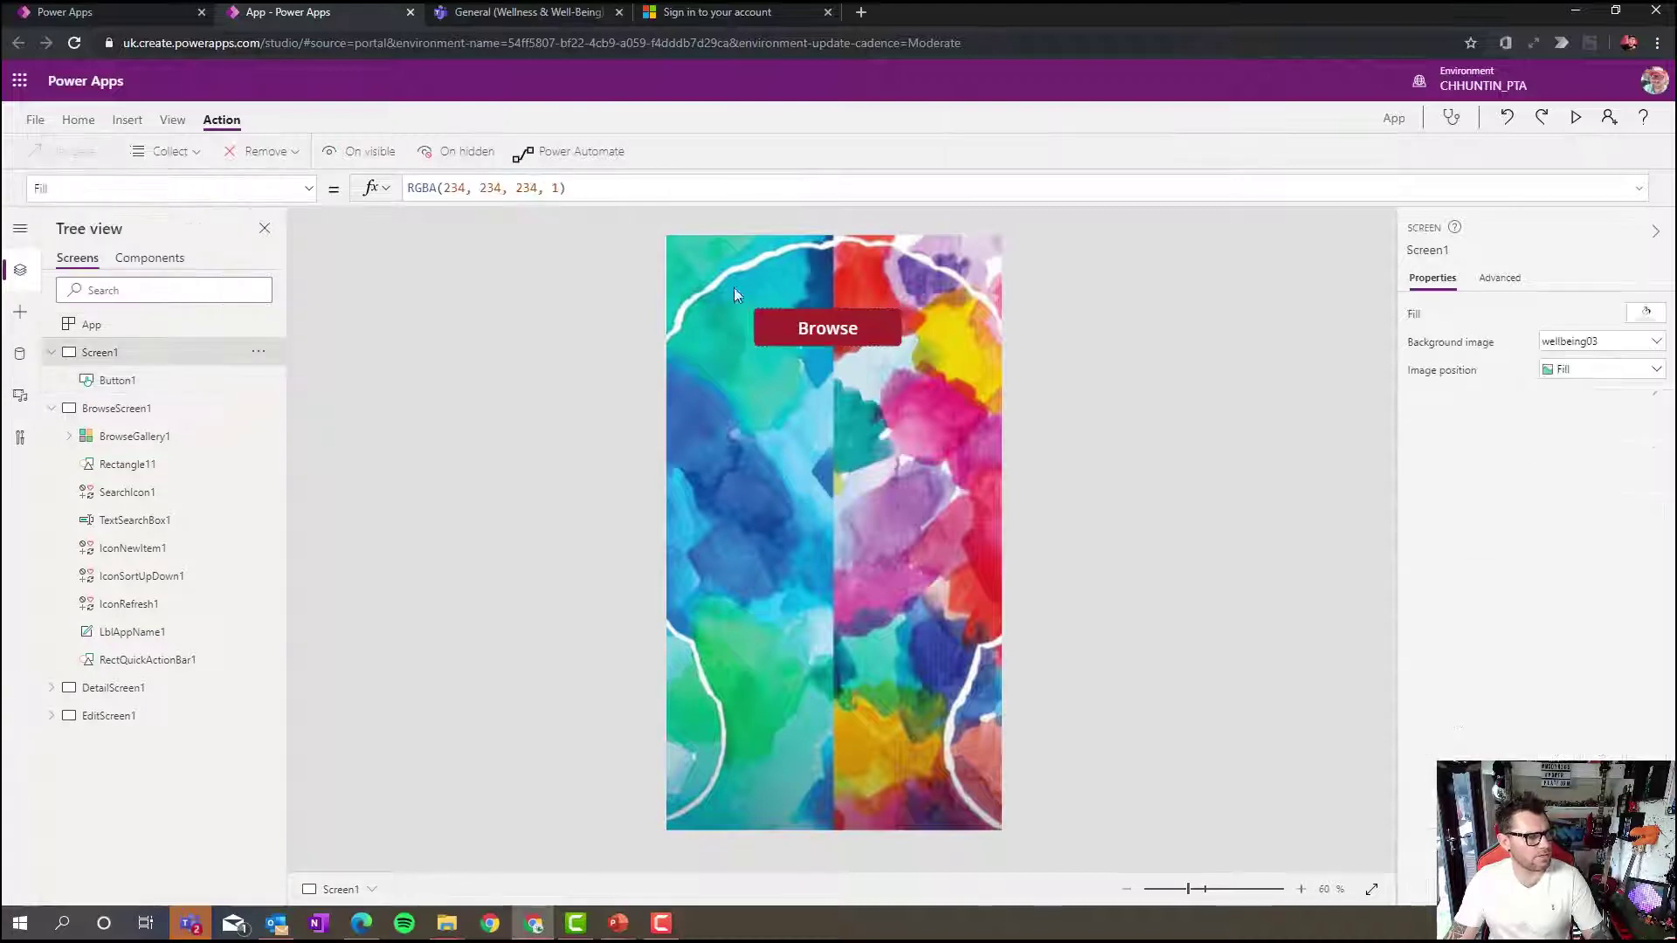
Preview the app from Screen1 through the Browse button to a new record form, then exit and minimize the browser
left_click(1579, 123)
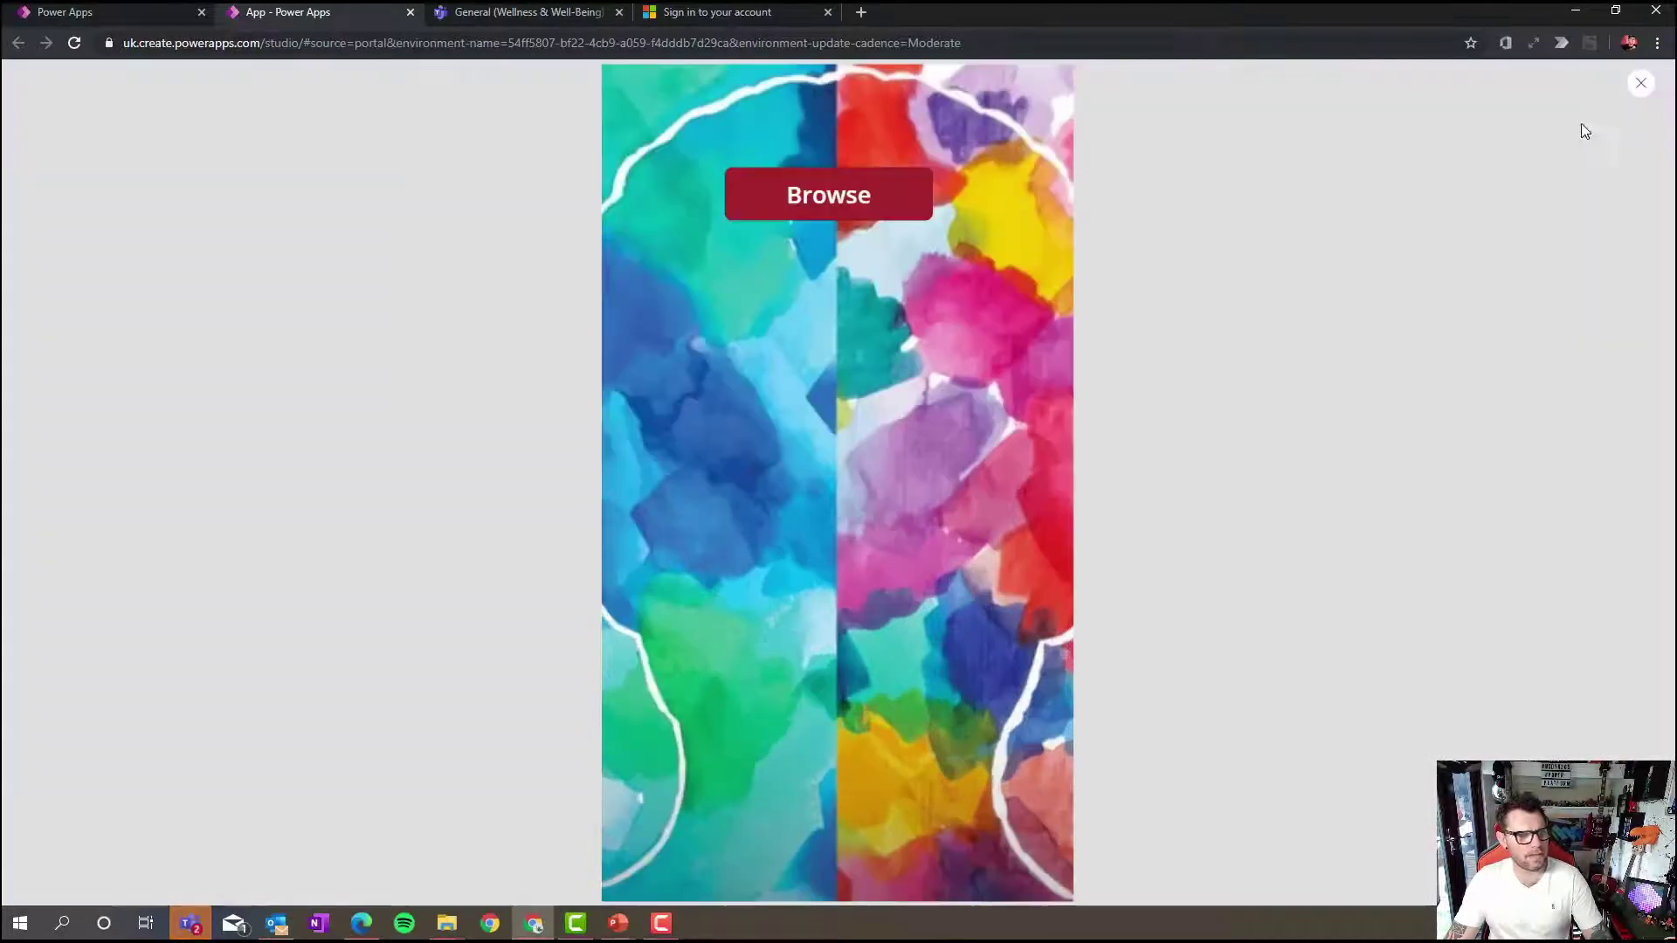
left_click(837, 201)
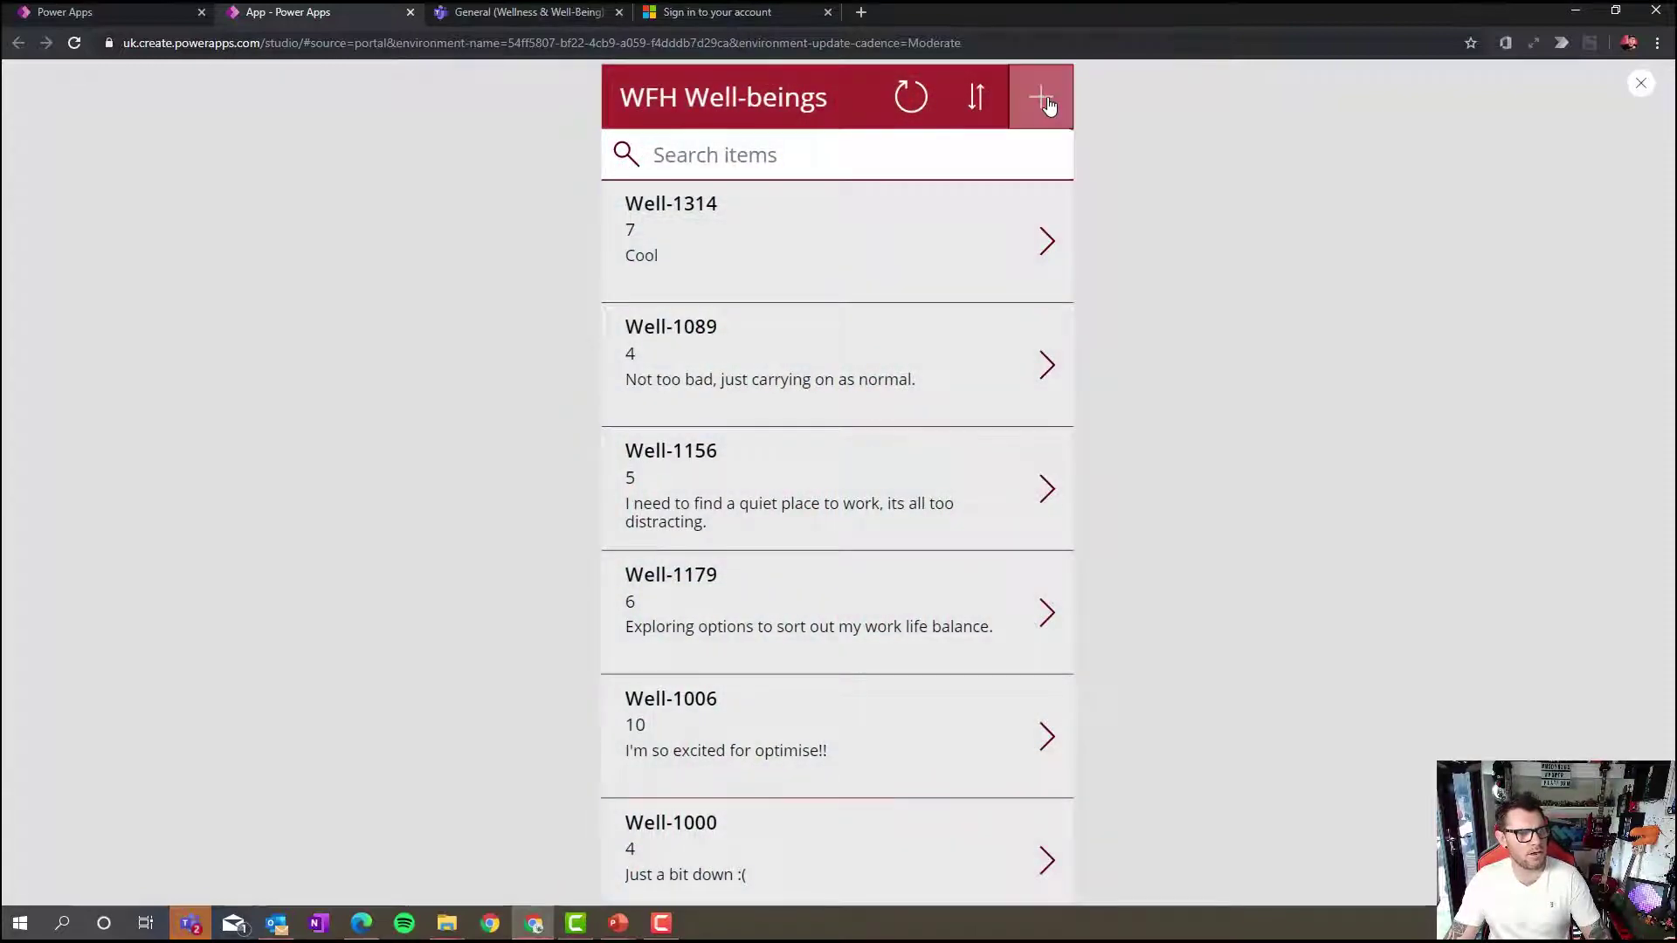
left_click(1048, 105)
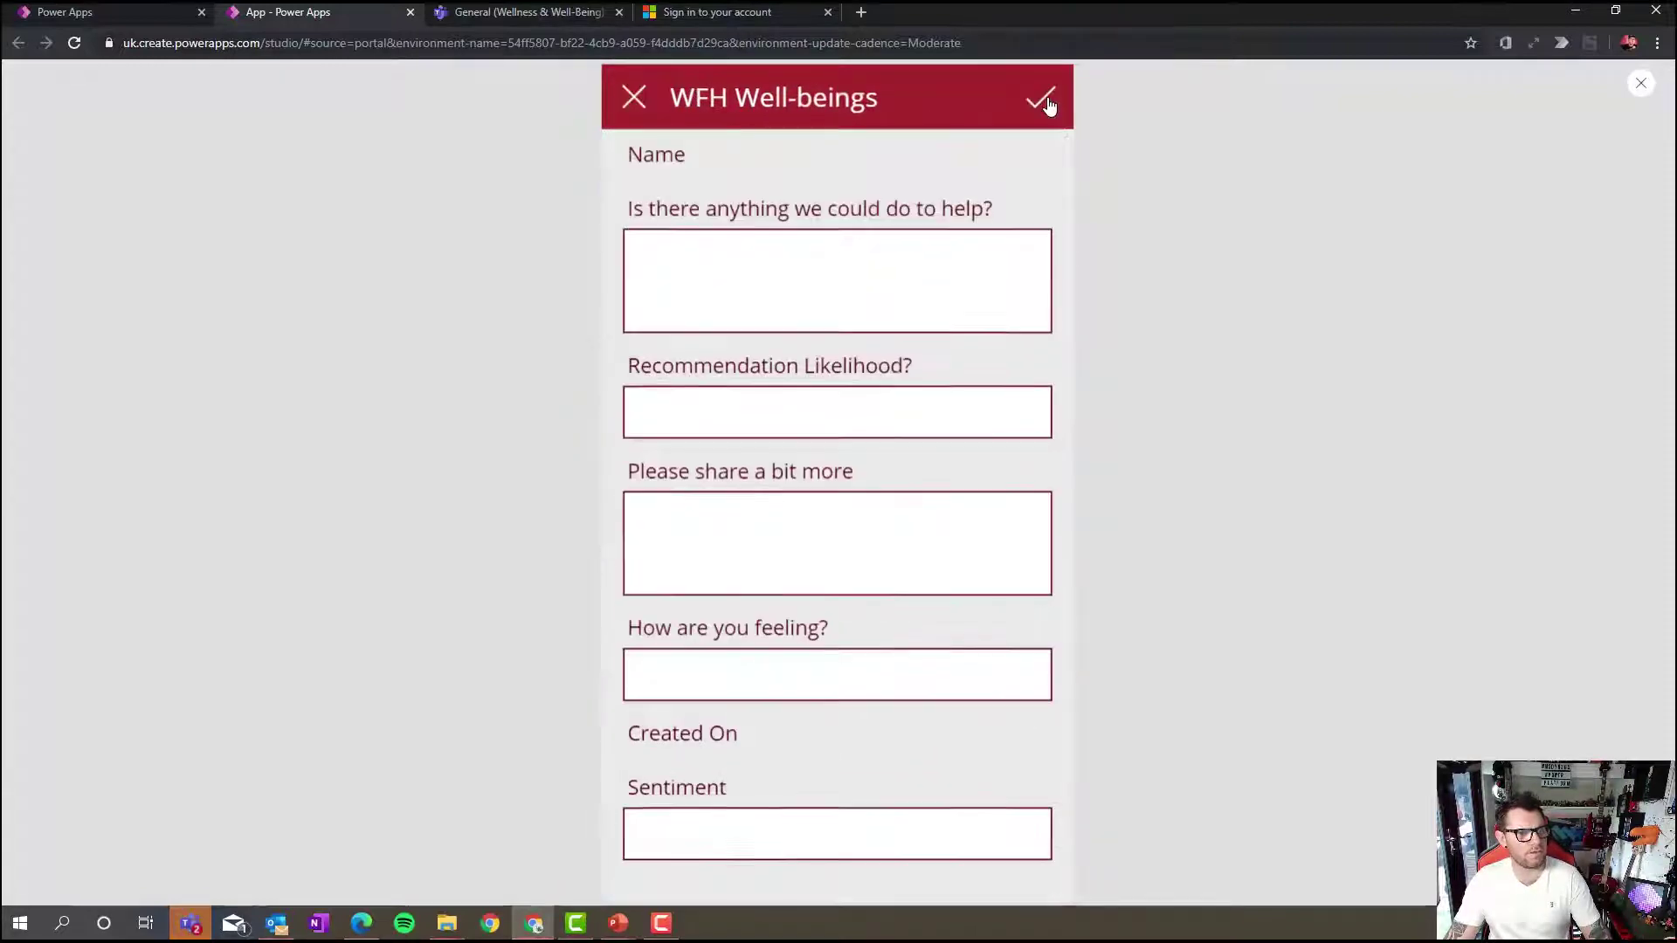
left_click(1641, 84)
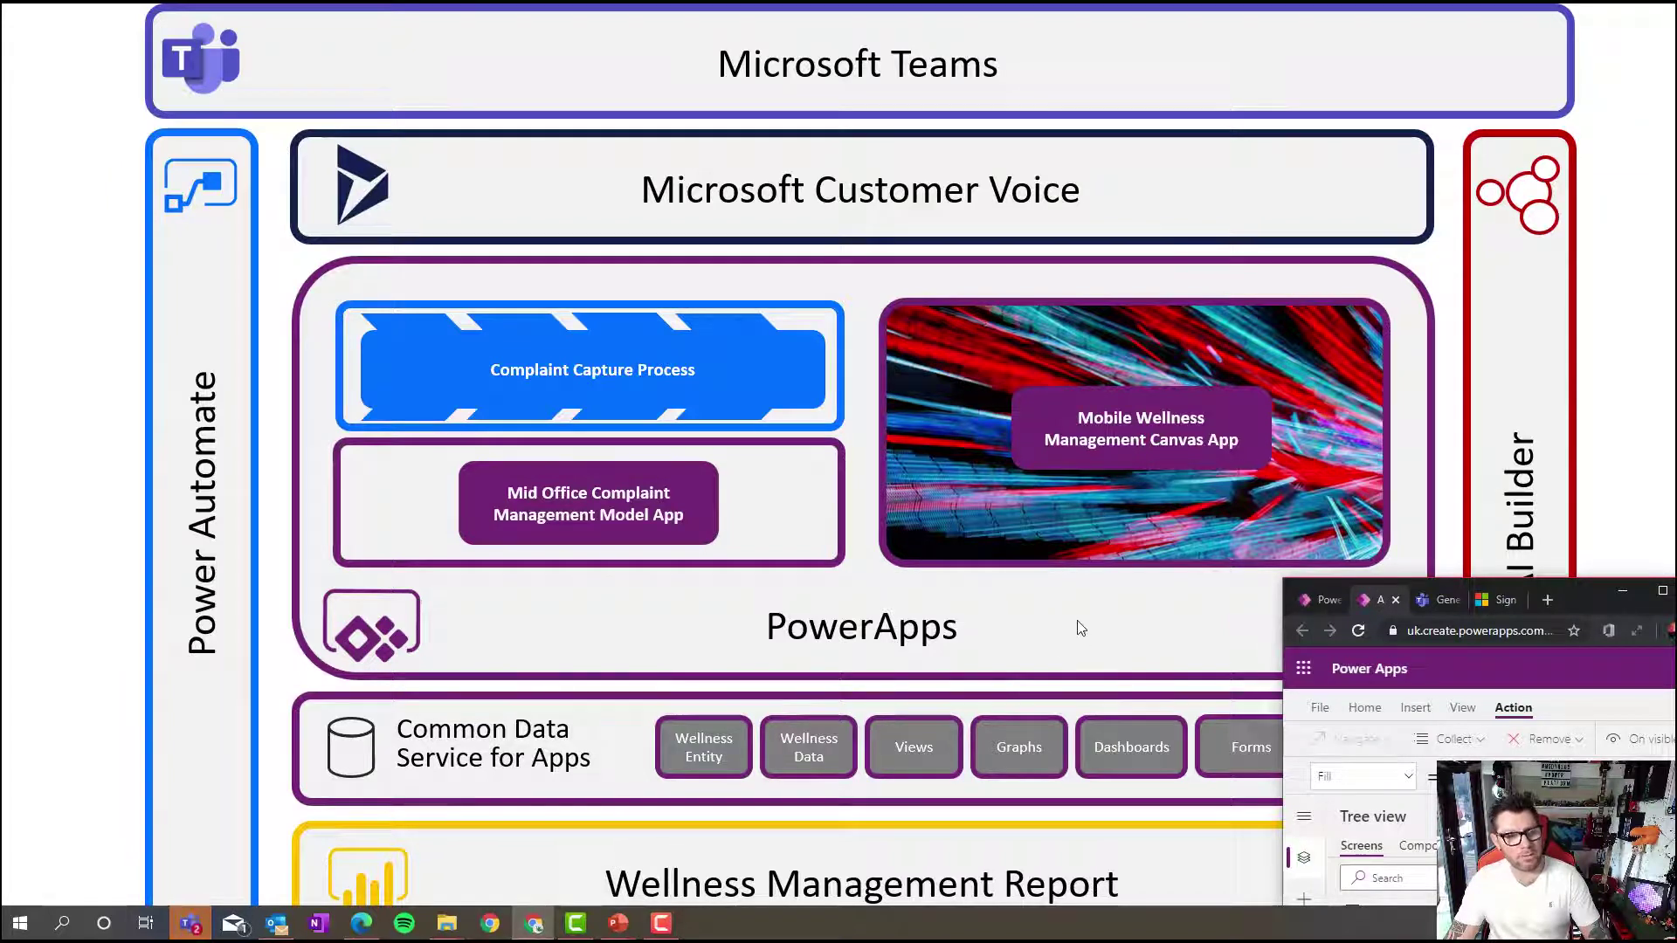
left_click(1634, 593)
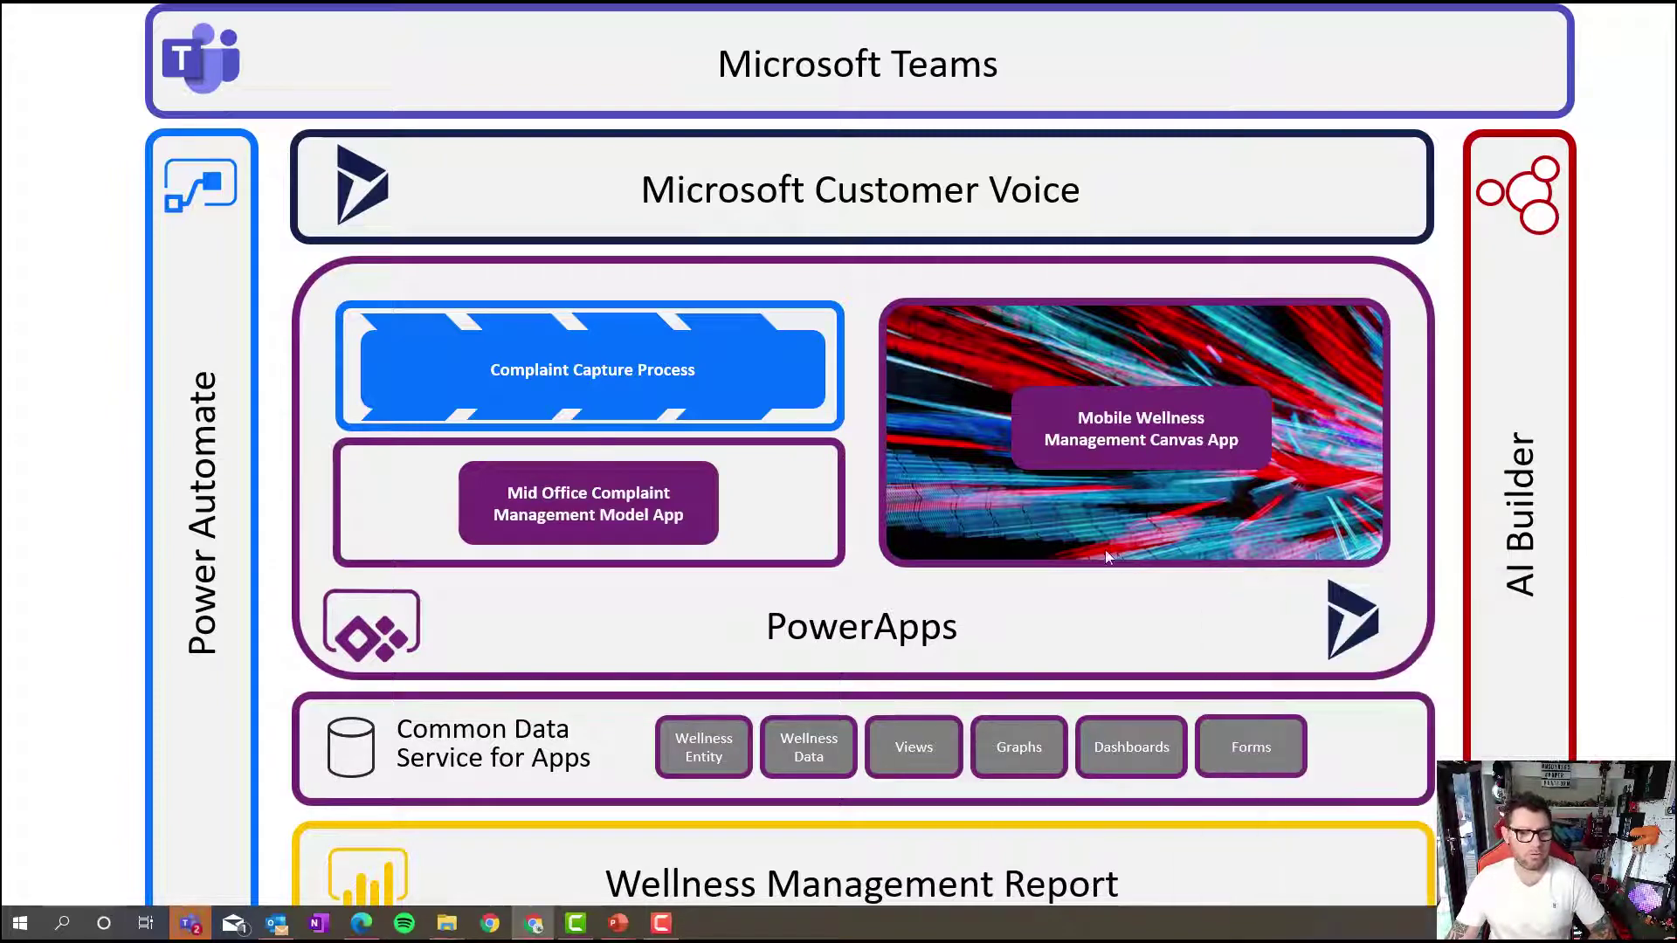